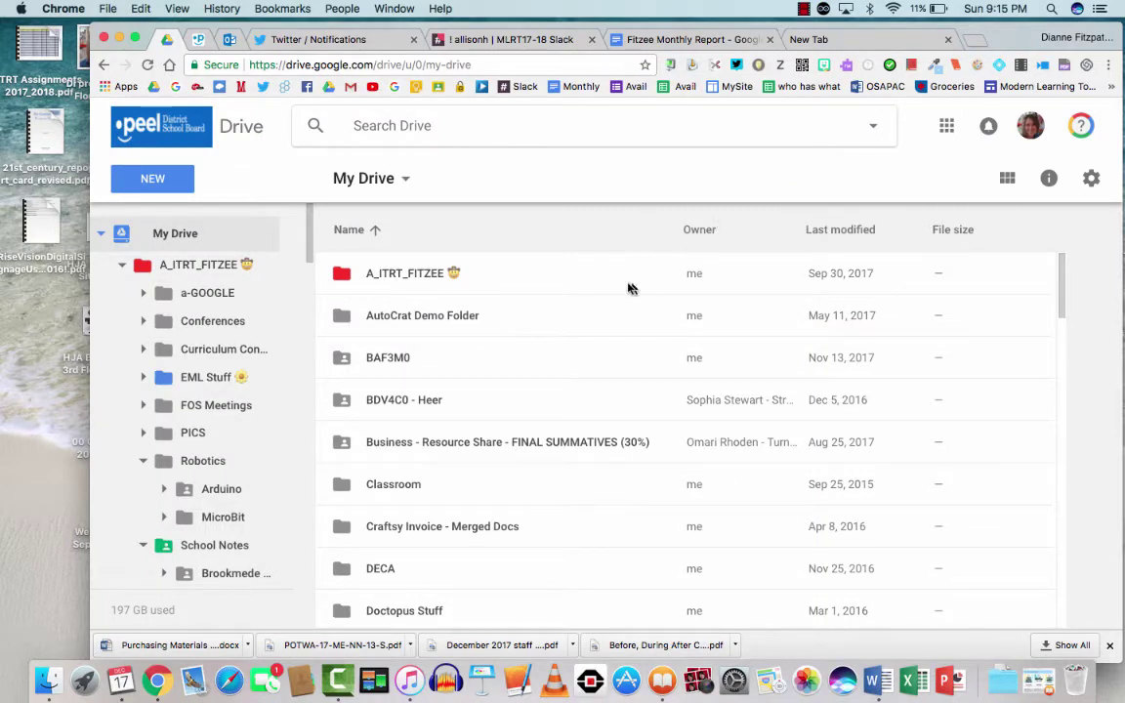
Look for Google Forms in Drive's New menu and the Google apps list.
{"action": "left_click", "coordinate": [166, 182]}
{"action": "mouse_move", "coordinate": [184, 424]}
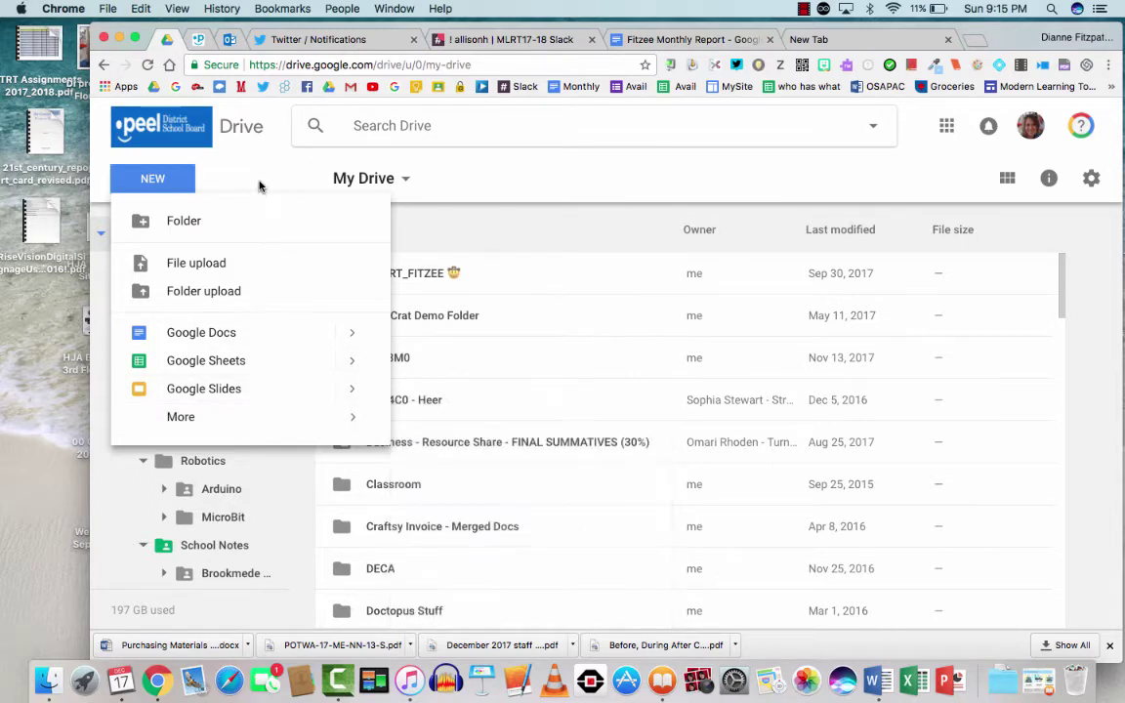
{"action": "left_click", "coordinate": [945, 127]}
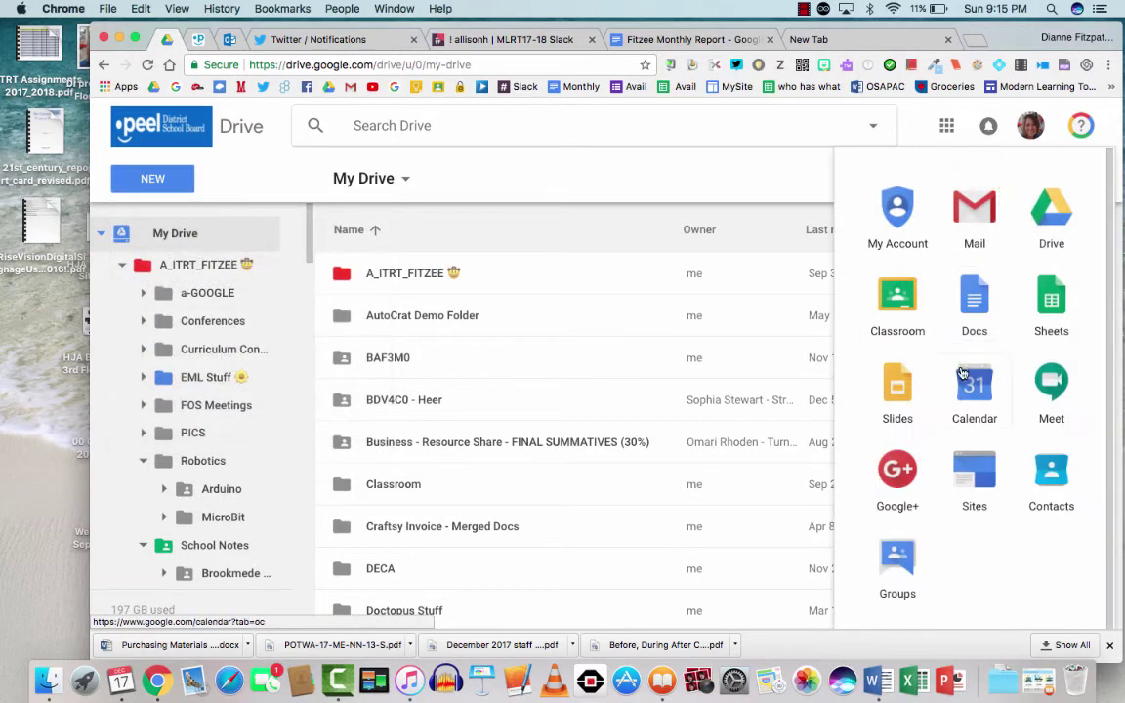
{"action": "scroll", "coordinate": [964, 376], "scroll_direction": "down", "scroll_amount": 5}
{"action": "scroll", "coordinate": [961, 374], "scroll_direction": "down", "scroll_amount": 5}
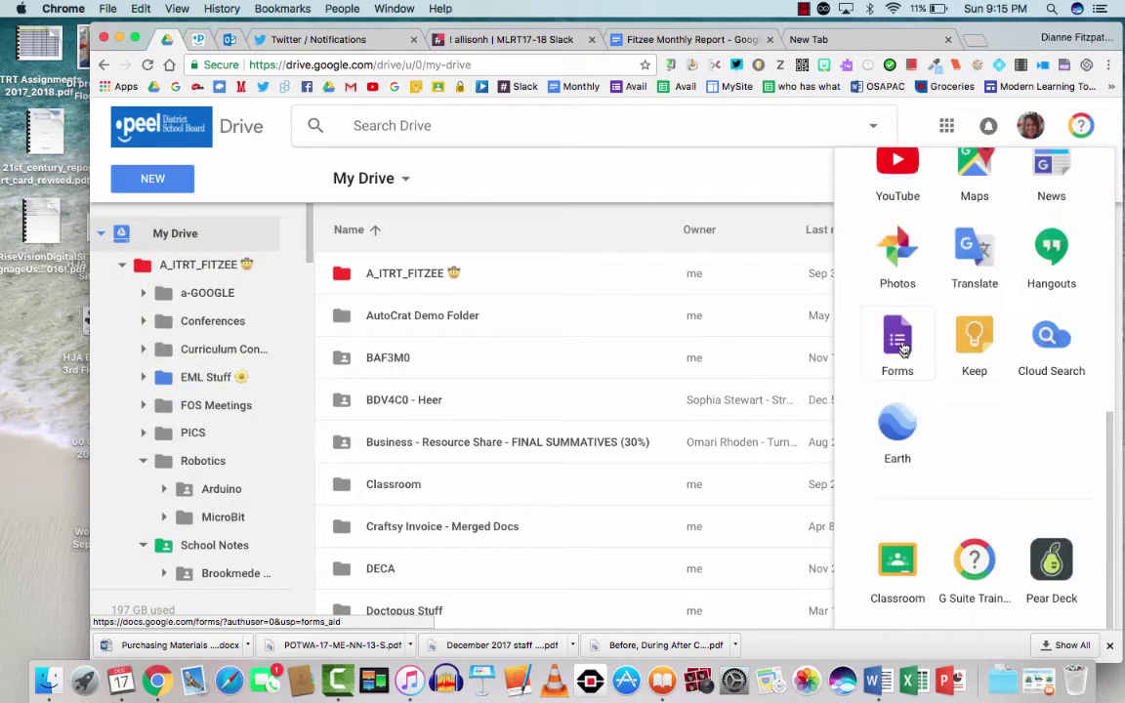
{"action": "left_click", "coordinate": [973, 40]}
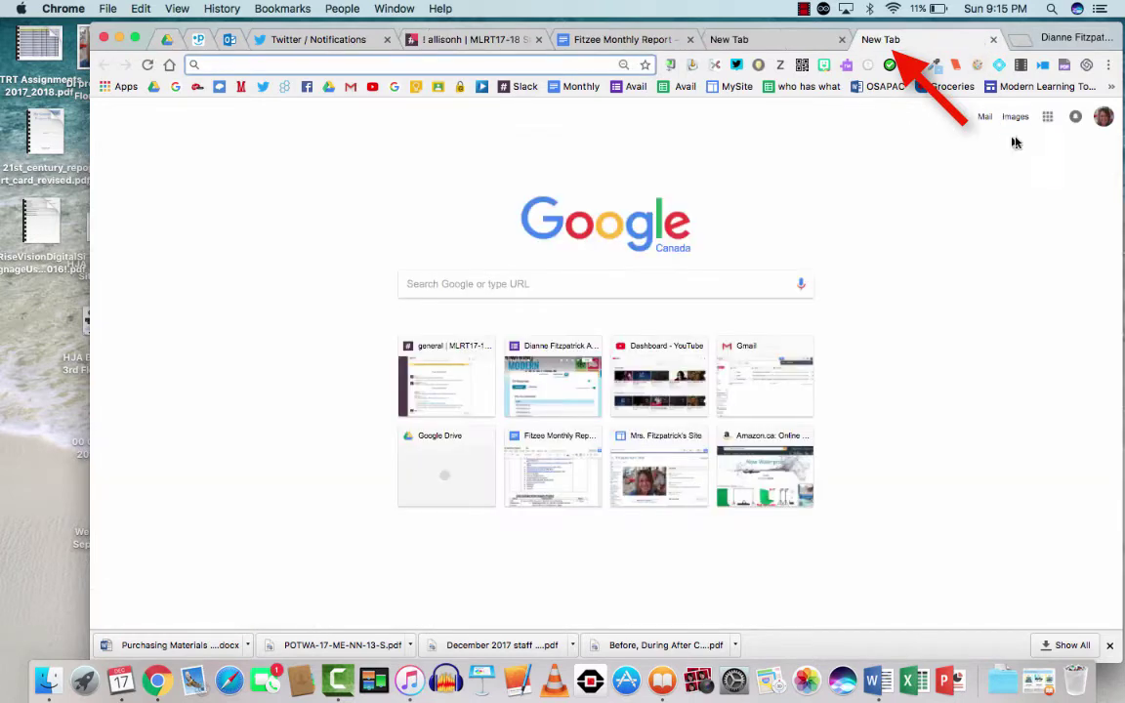
{"action": "left_click", "coordinate": [1048, 118]}
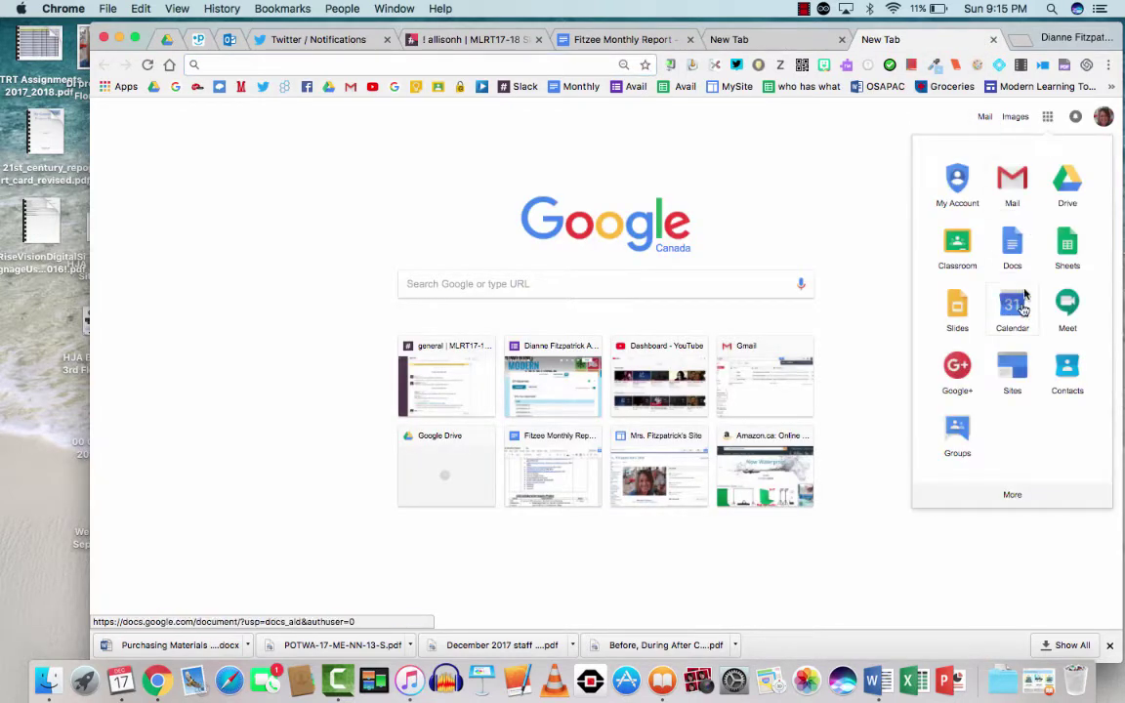
{"action": "scroll", "coordinate": [1019, 322], "scroll_direction": "down", "scroll_amount": 5}
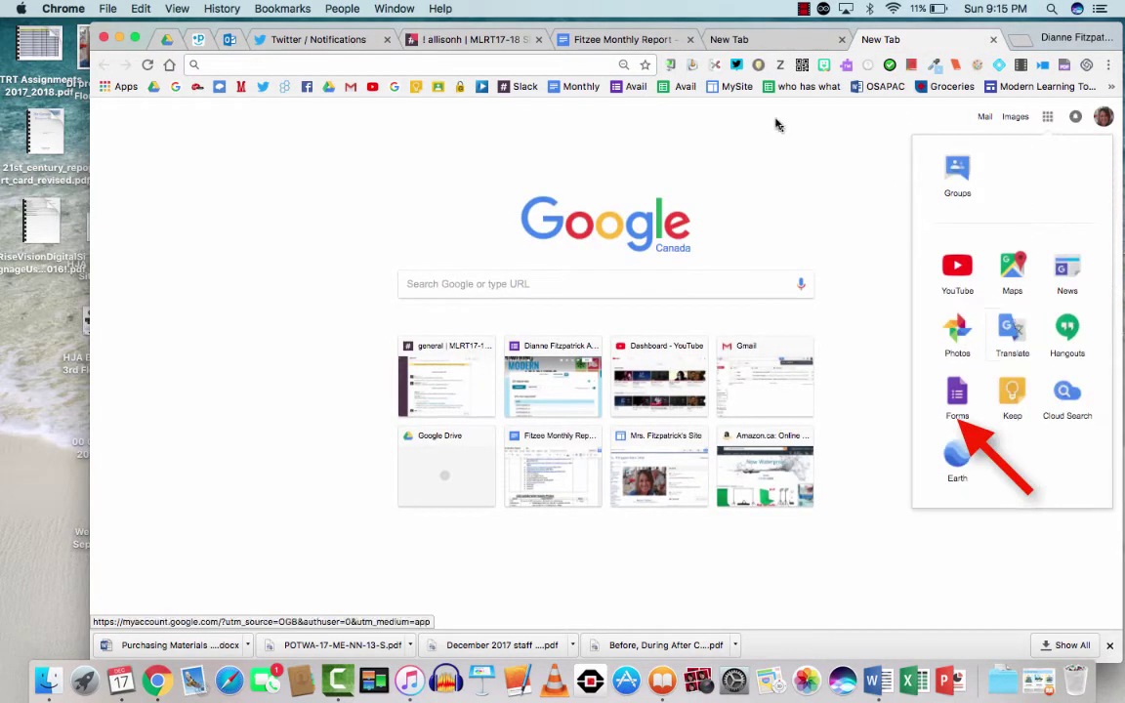
Back in Google Drive, create a blank Google Form from New > More.
{"action": "left_click", "coordinate": [168, 41]}
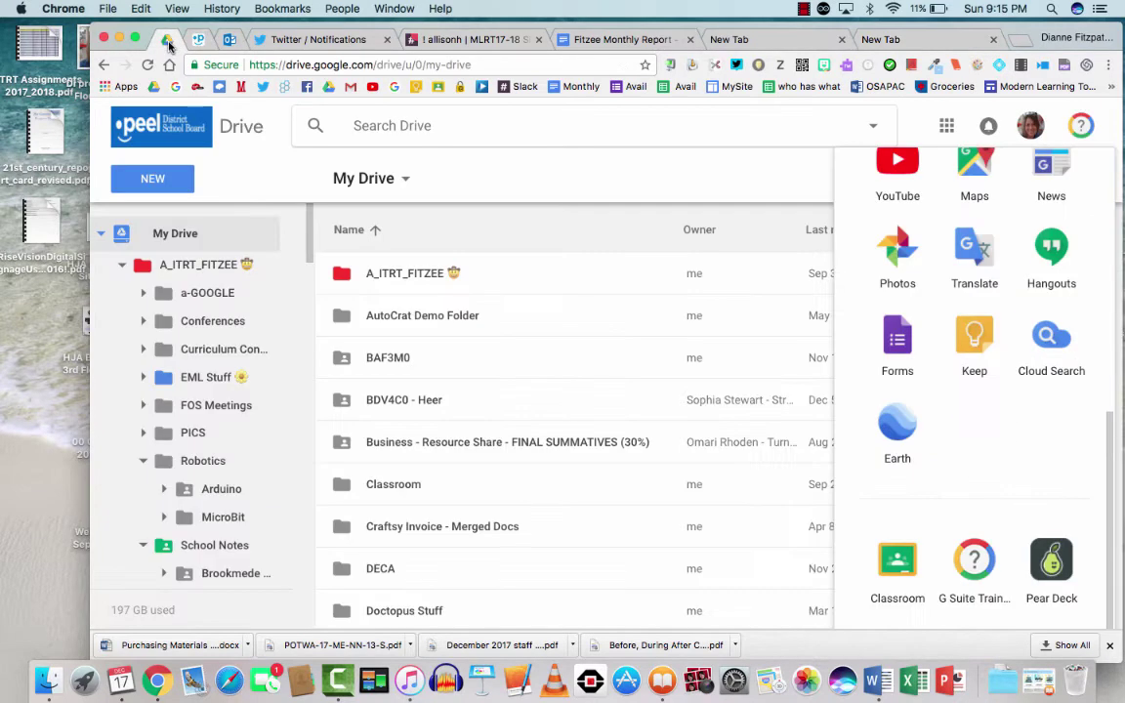
{"action": "left_click", "coordinate": [168, 182]}
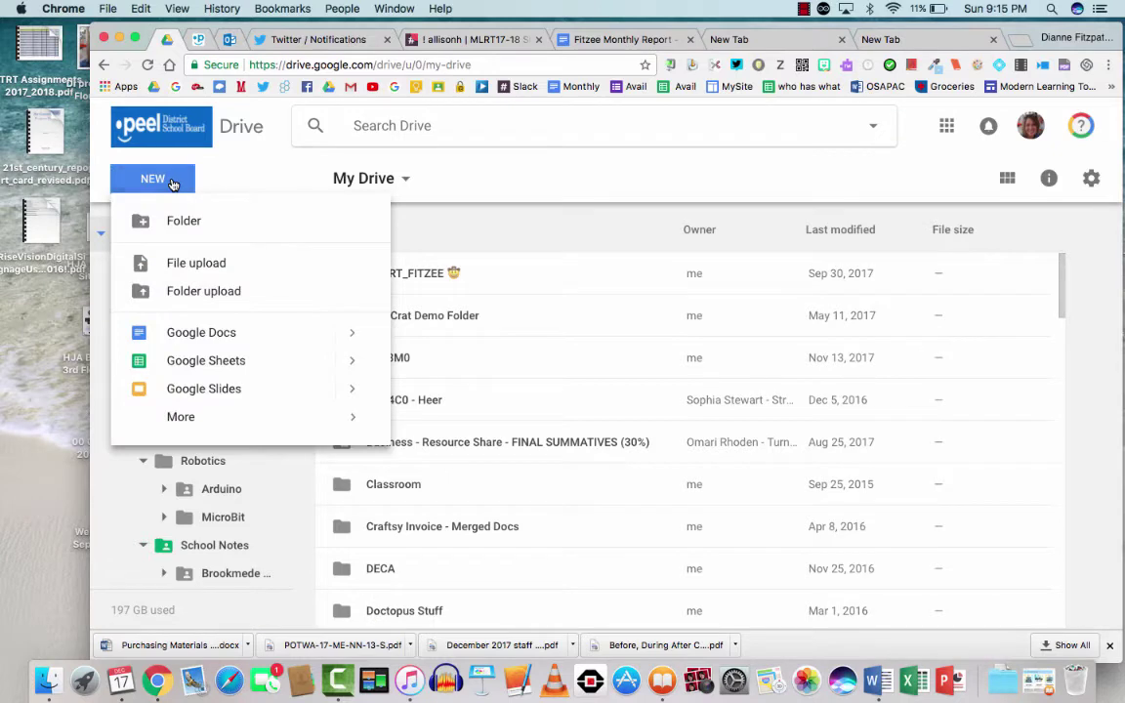
{"action": "mouse_move", "coordinate": [267, 416]}
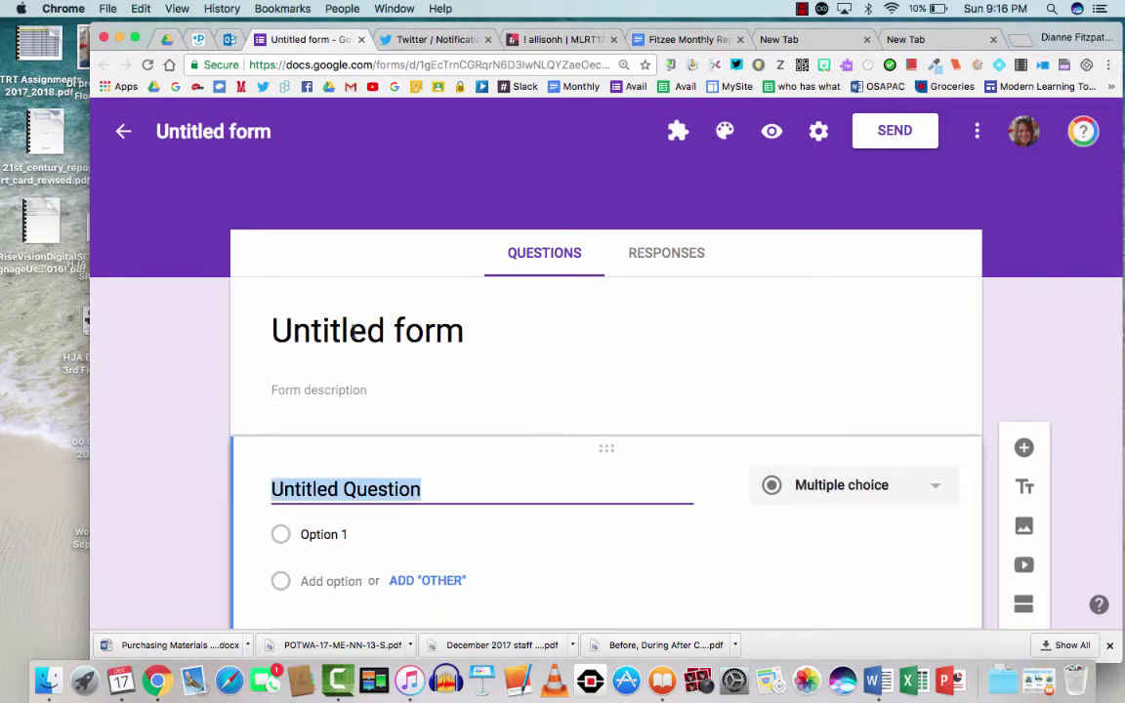
Title the form 'Test for Video'.
{"action": "left_click", "coordinate": [353, 333]}
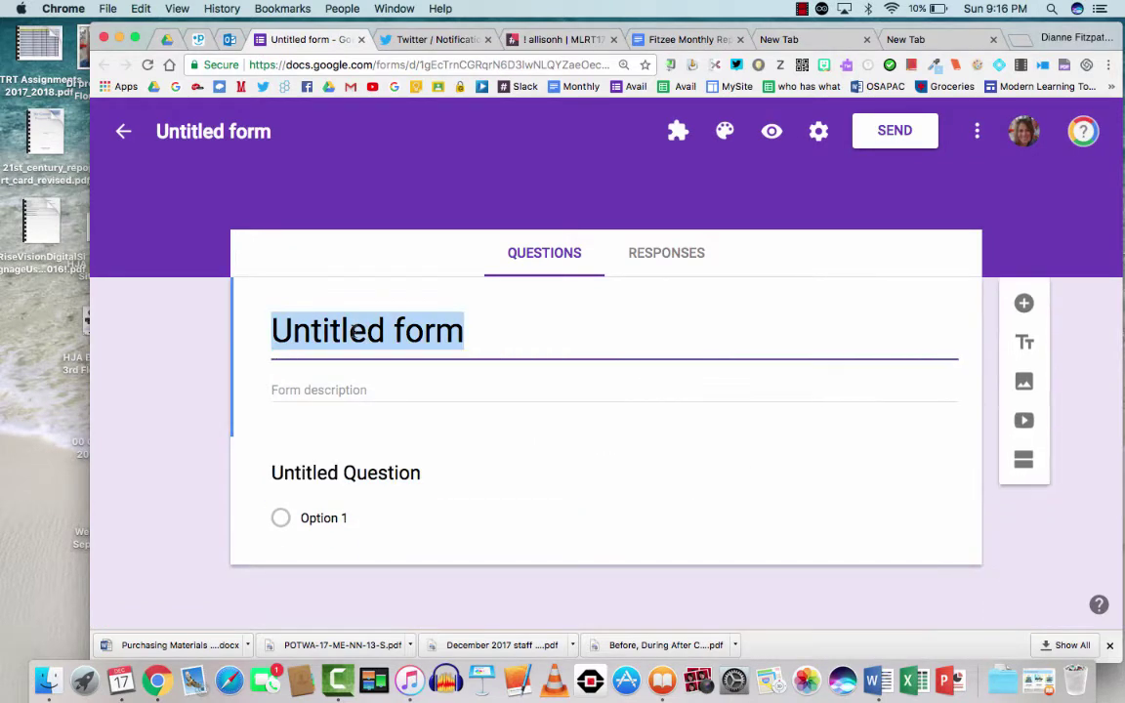
{"action": "type", "text": "Te"}
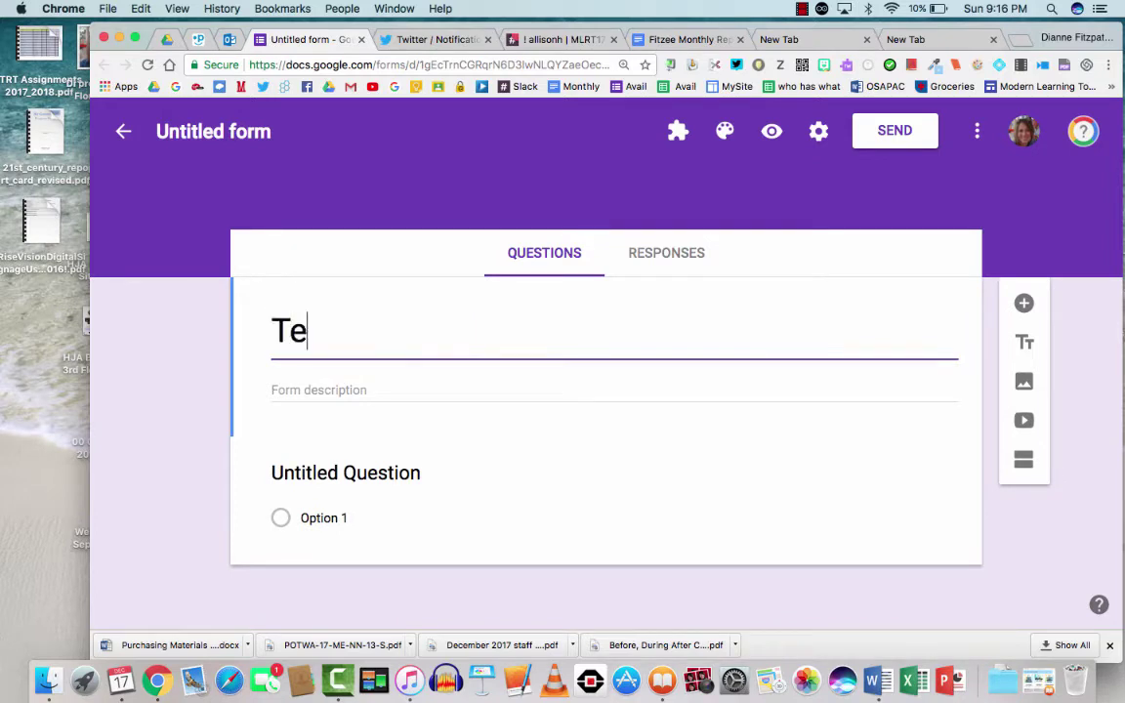
{"action": "type", "text": "st for Video"}
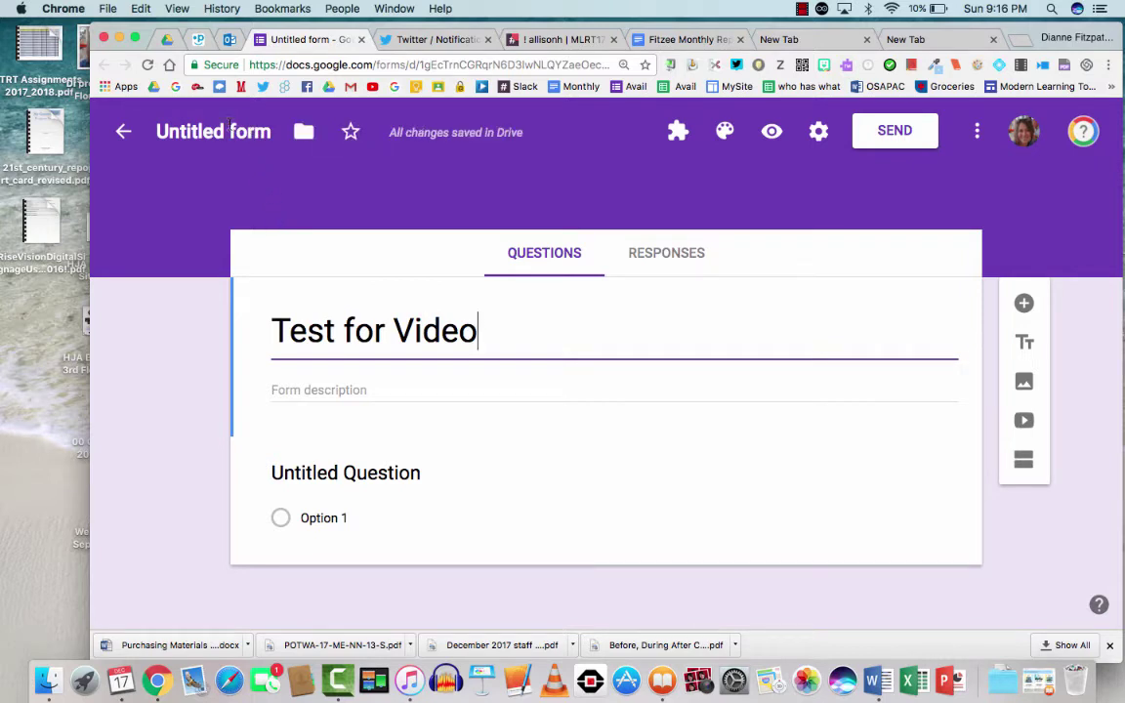
Name the form file 'Test for Video', leaving it in its current Drive folder.
{"action": "left_click", "coordinate": [230, 124]}
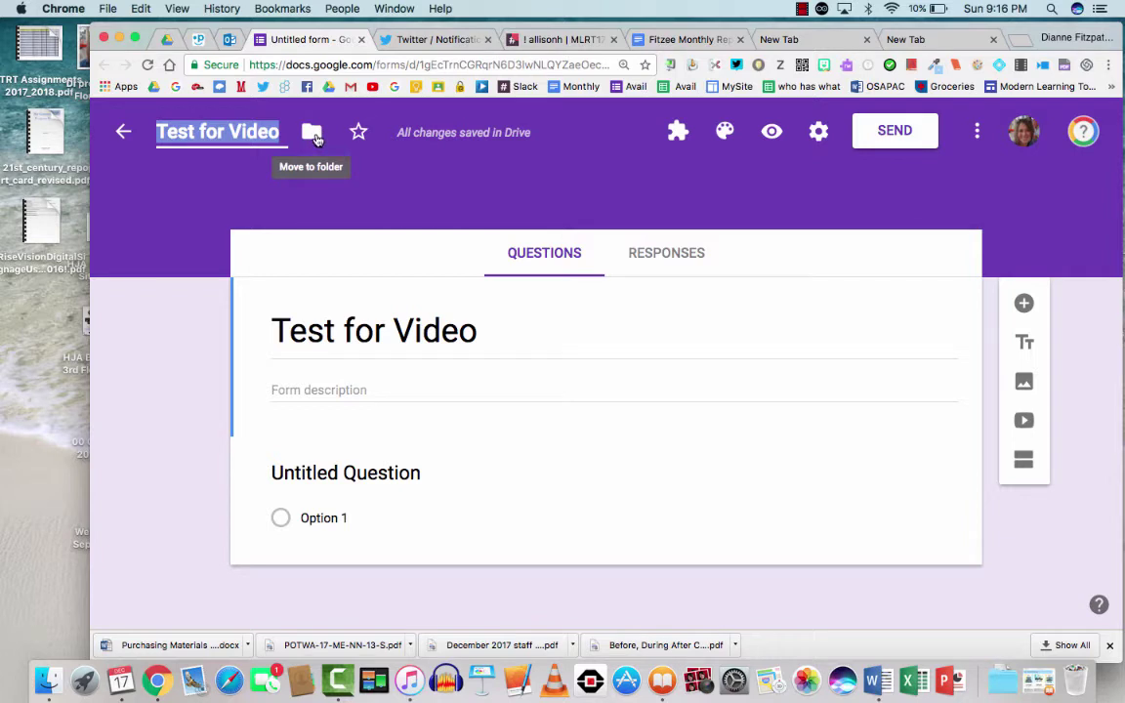
{"action": "left_click", "coordinate": [313, 134]}
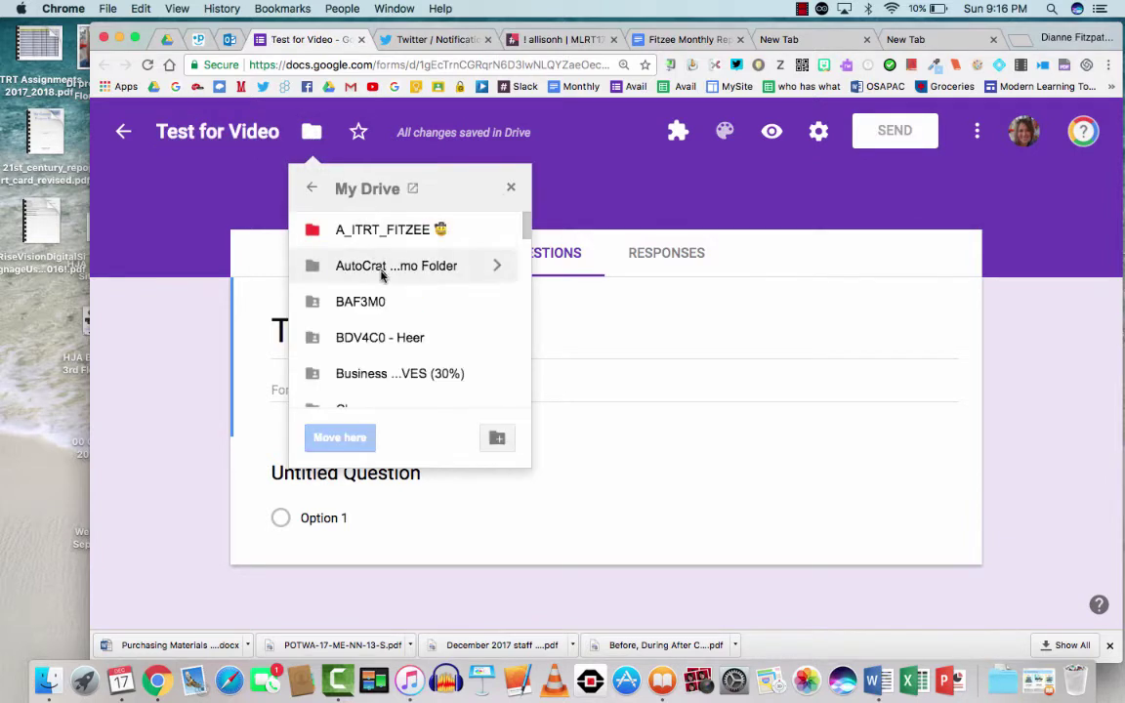
{"action": "left_click", "coordinate": [602, 176]}
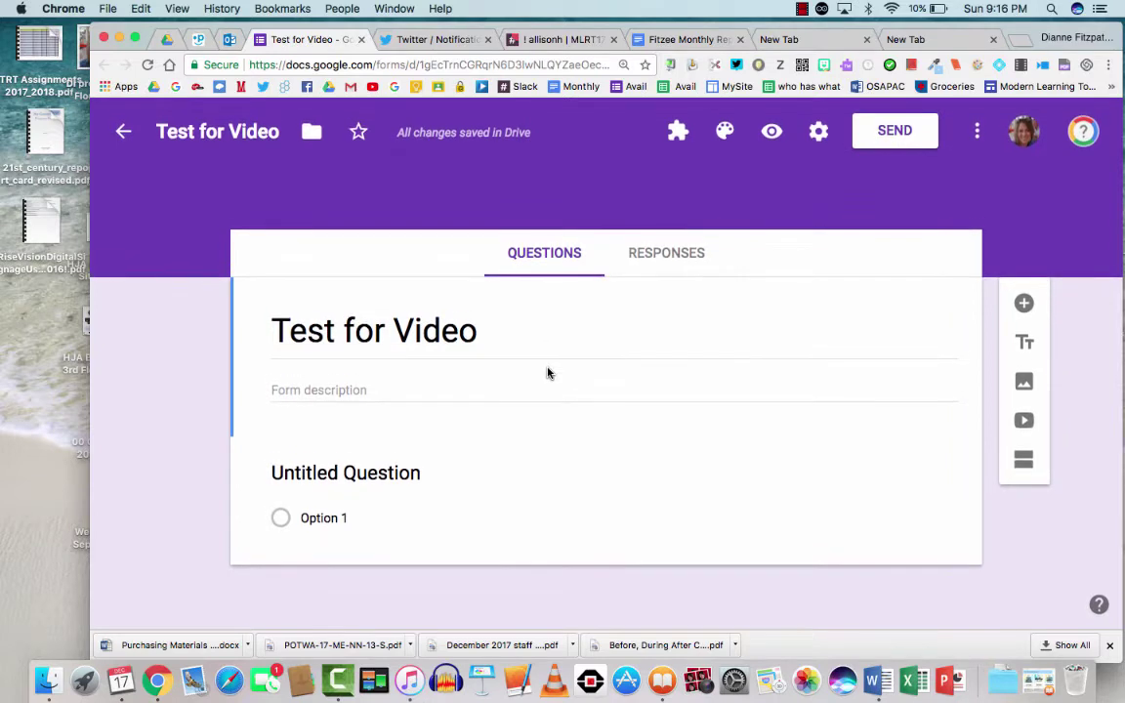
{"action": "left_click", "coordinate": [413, 473]}
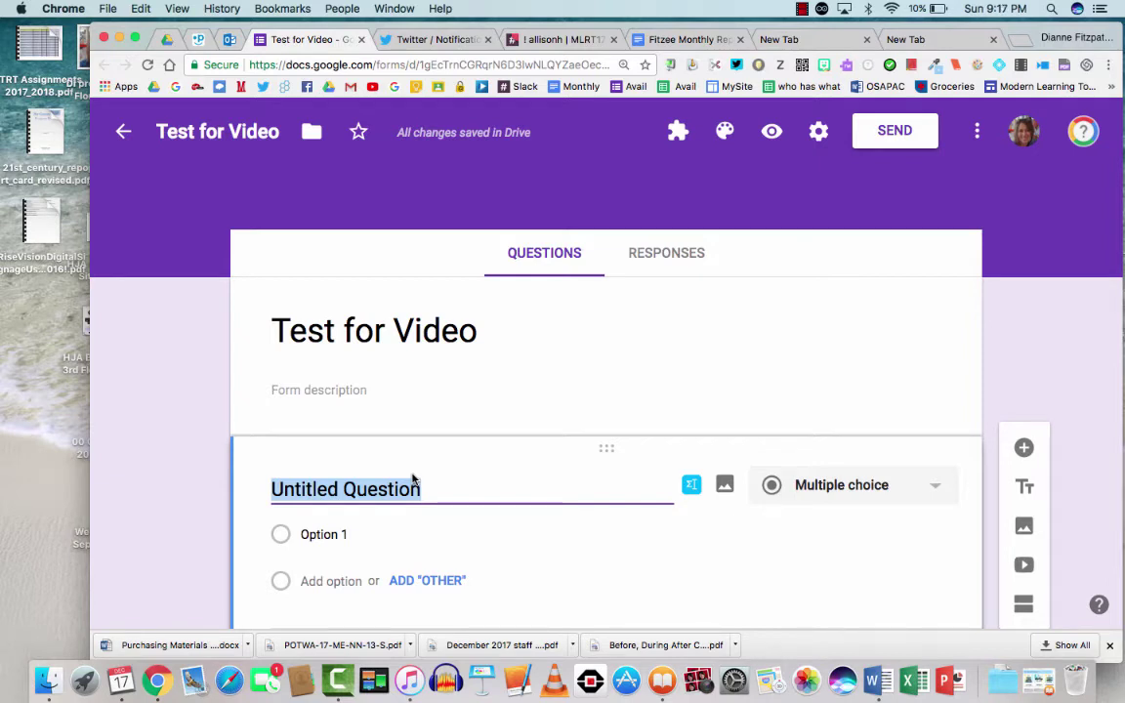
Title the first question 'What is your name?' and bring up its question types.
{"action": "type", "text": "What is your"}
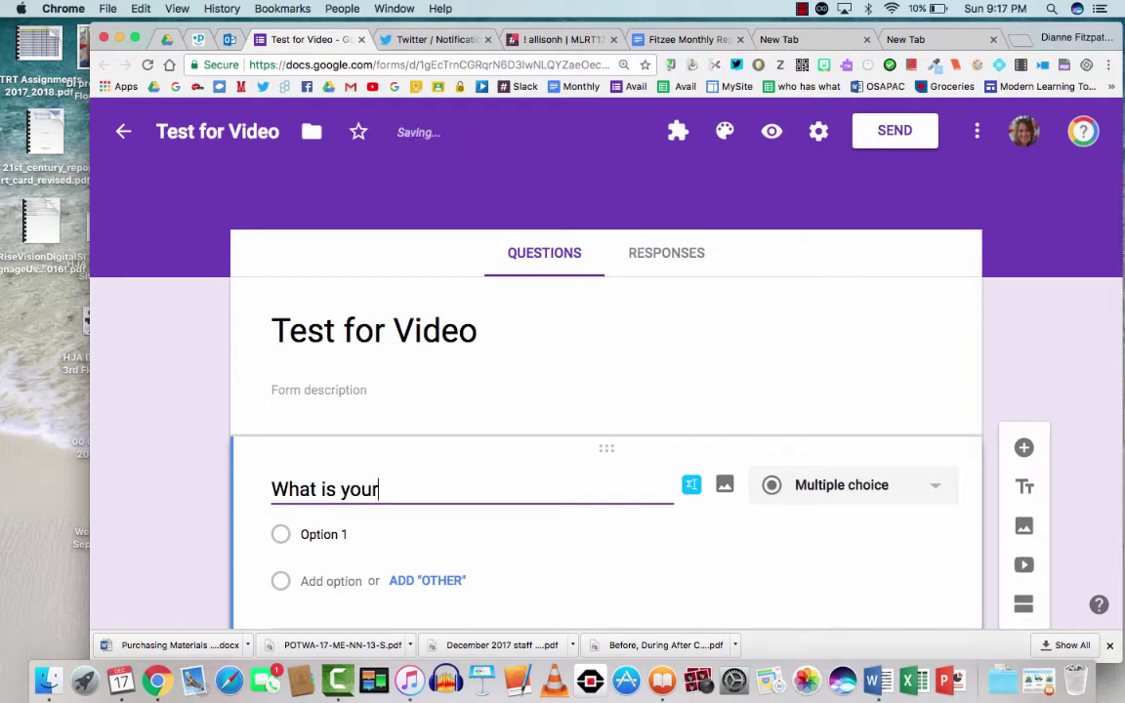
{"action": "type", "text": " name?"}
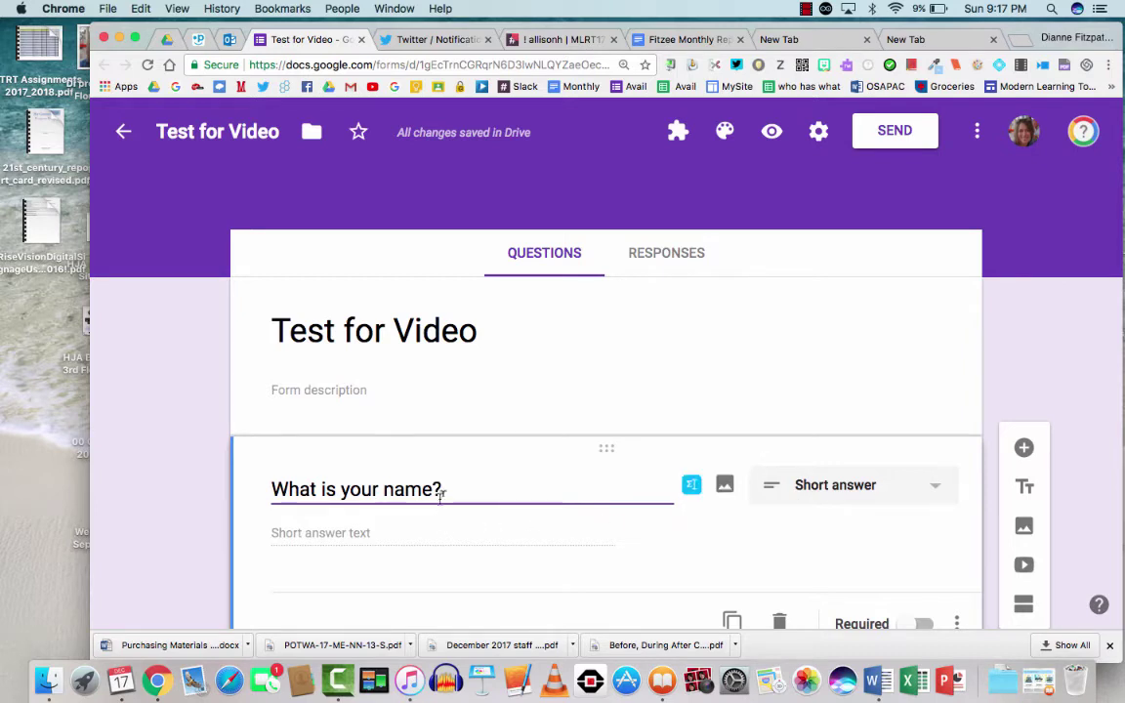
{"action": "key", "text": "BackSpace"}
{"action": "key", "text": "BackSpace"}
{"action": "key", "text": "BackSpace"}
{"action": "key", "text": "BackSpace"}
{"action": "key", "text": "BackSpace"}
{"action": "key", "text": "BackSpace"}
{"action": "key", "text": "BackSpace"}
{"action": "key", "text": "BackSpace"}
{"action": "key", "text": "BackSpace"}
{"action": "key", "text": "BackSpace"}
{"action": "key", "text": "BackSpace"}
{"action": "key", "text": "BackSpace"}
{"action": "key", "text": "BackSpace"}
{"action": "key", "text": "BackSpace"}
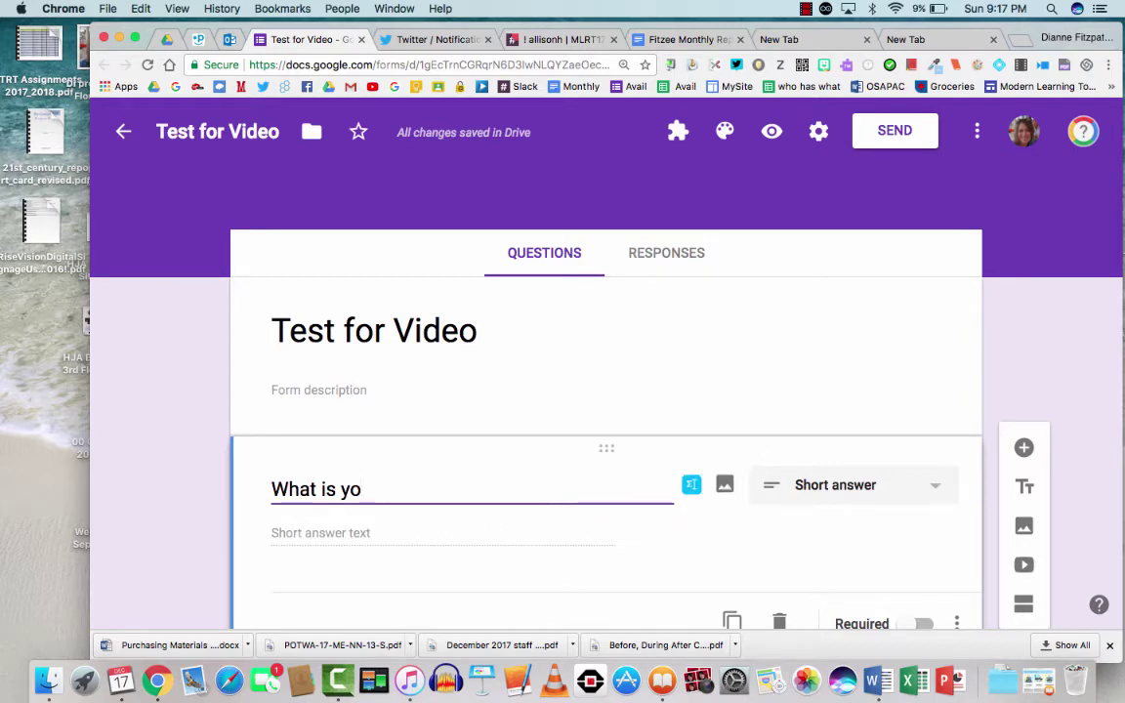
{"action": "key", "text": "BackSpace"}
{"action": "key", "text": "BackSpace"}
{"action": "key", "text": "BackSpace"}
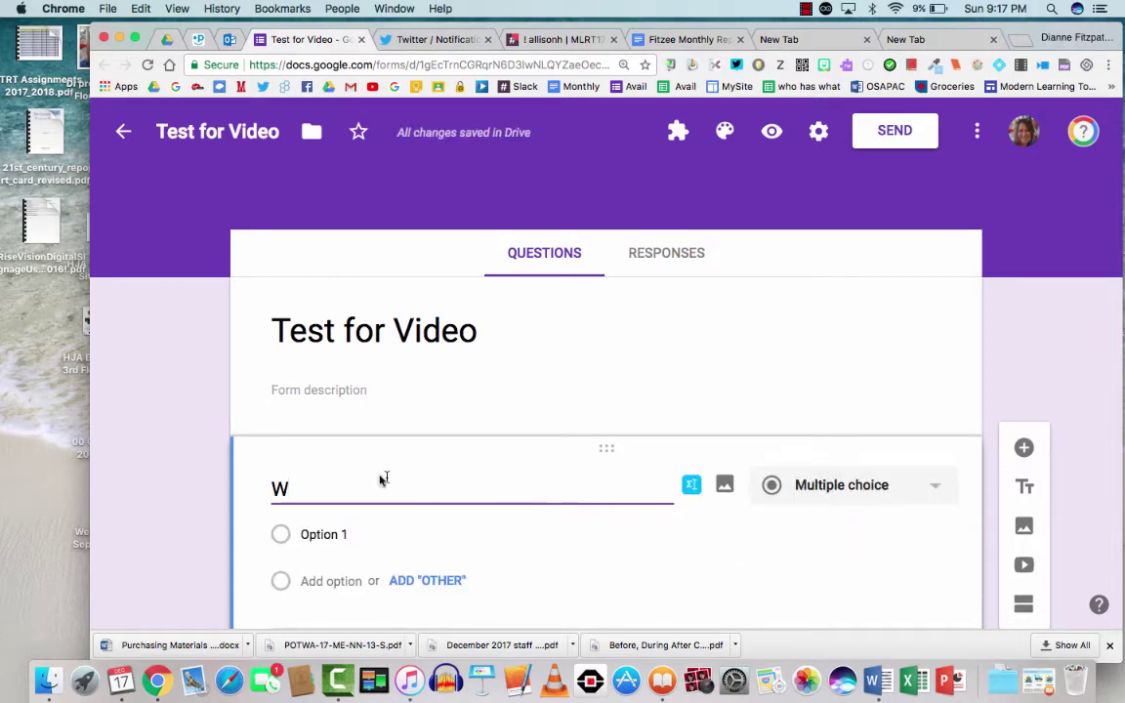
{"action": "type", "text": "hat is your name?"}
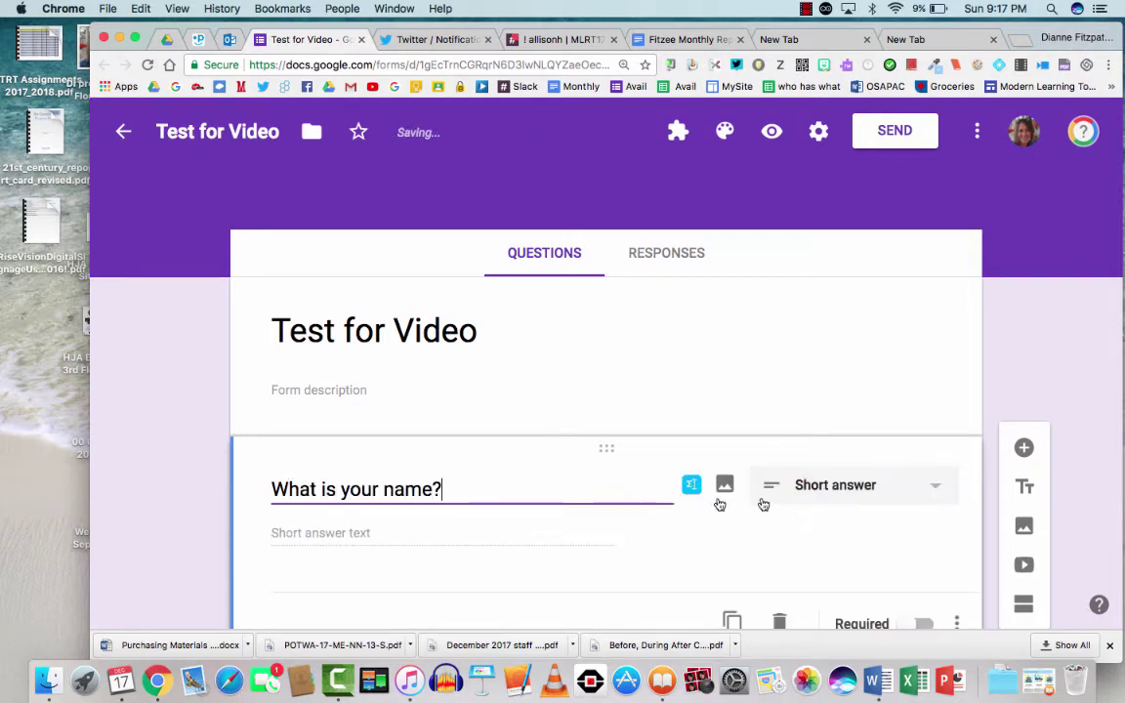
{"action": "left_click", "coordinate": [935, 489]}
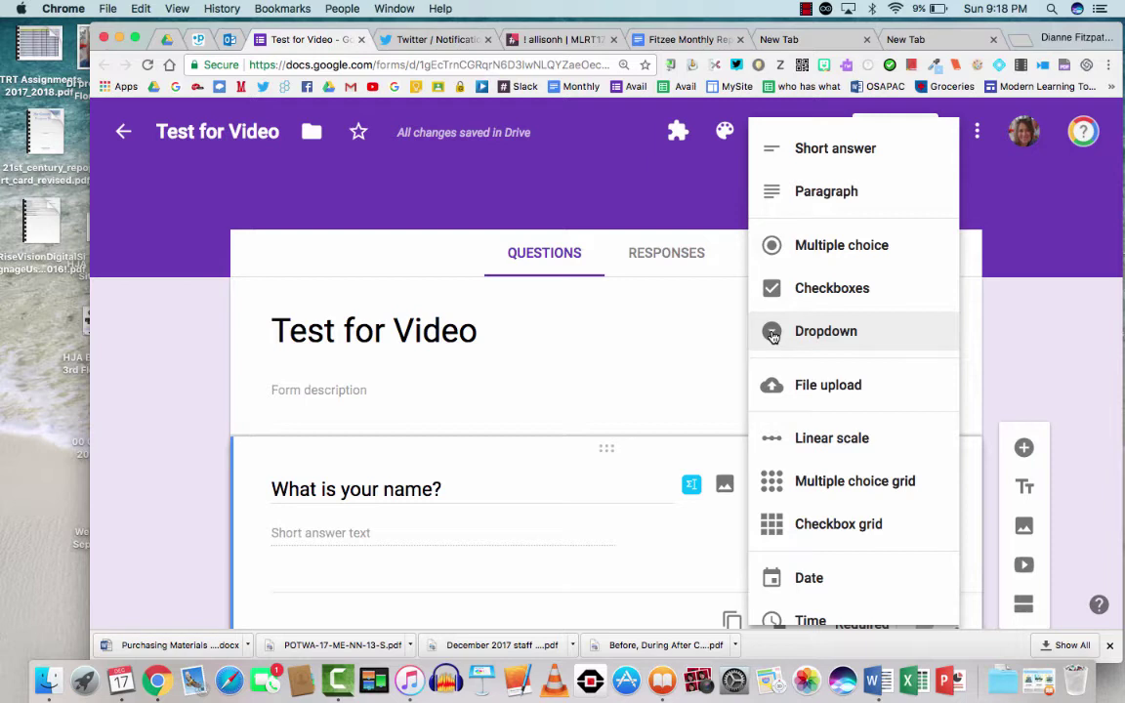
Look through the question types and dismiss the list with Short answer still selected.
{"action": "scroll", "coordinate": [772, 335], "scroll_direction": "down", "scroll_amount": 2}
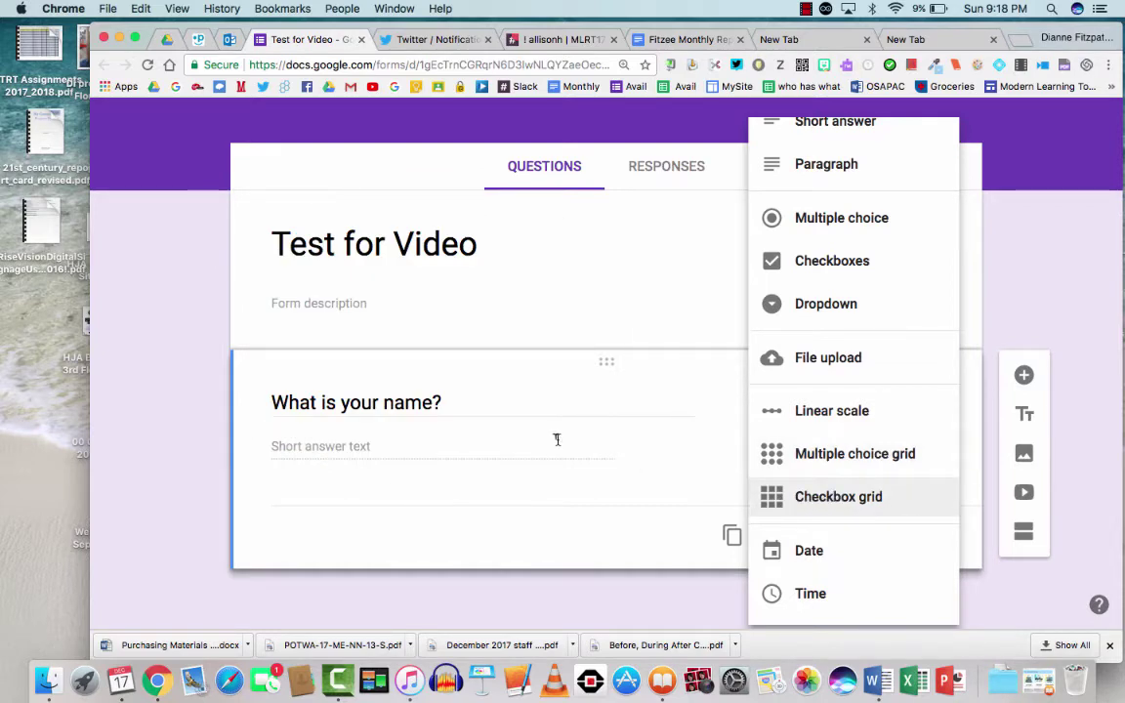
{"action": "left_click", "coordinate": [550, 442]}
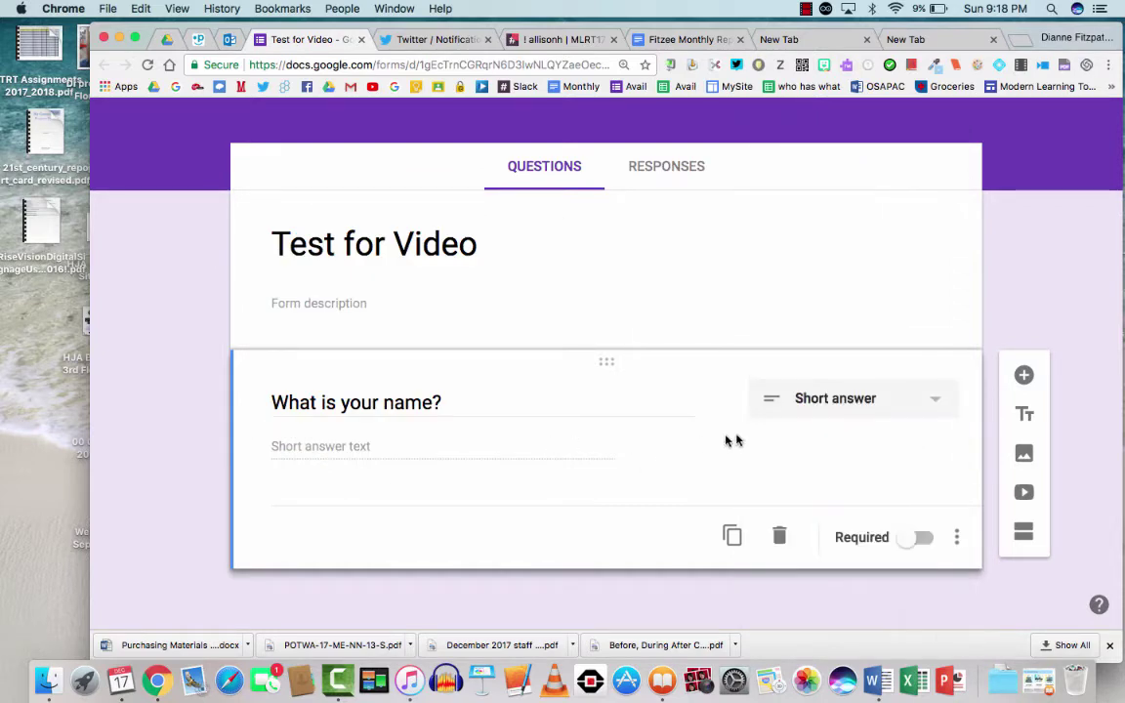
{"action": "left_click", "coordinate": [1023, 375]}
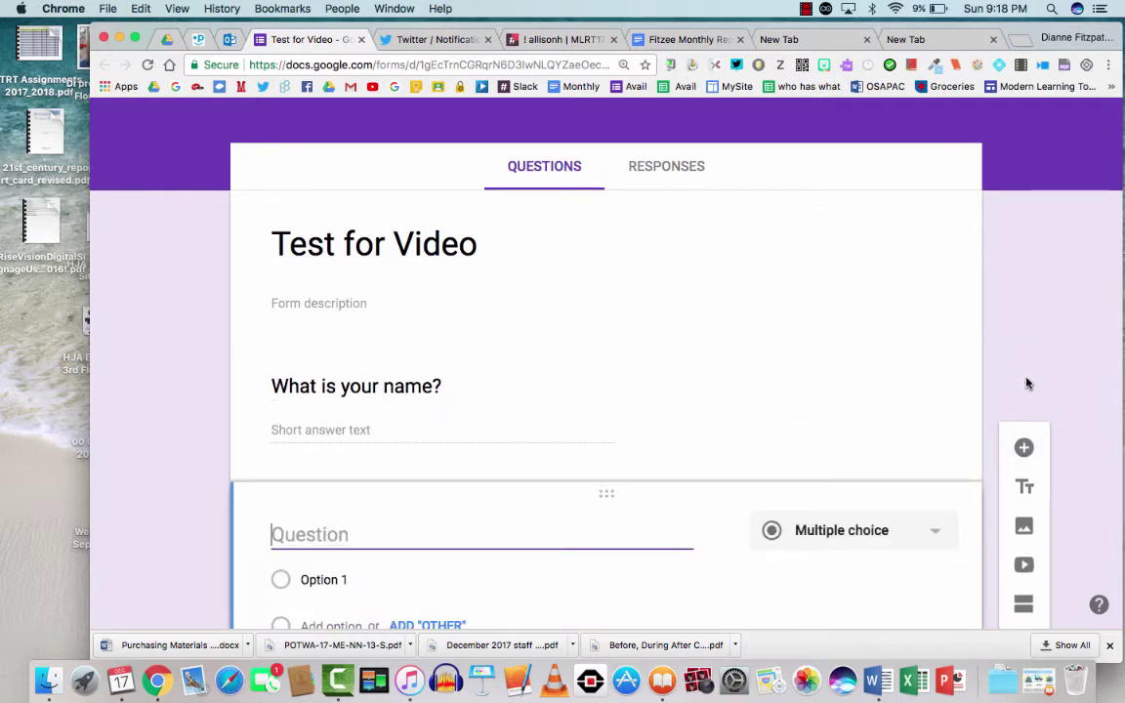
{"action": "type", "text": "What is your "}
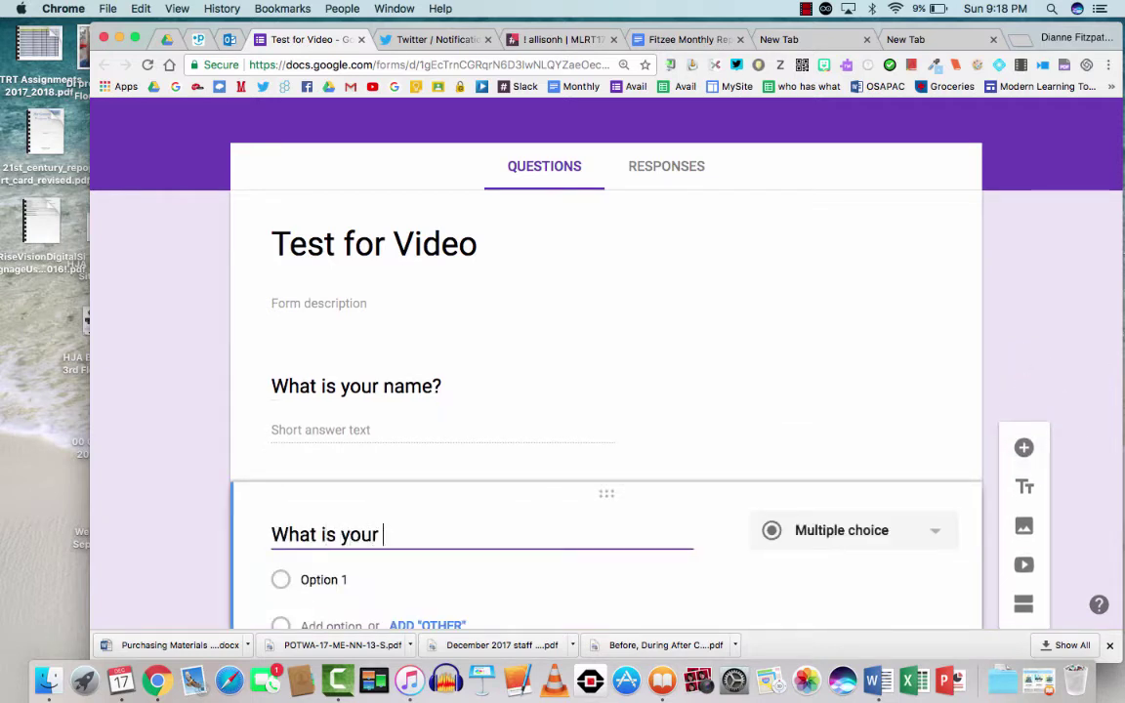
{"action": "type", "text": "fav colour"}
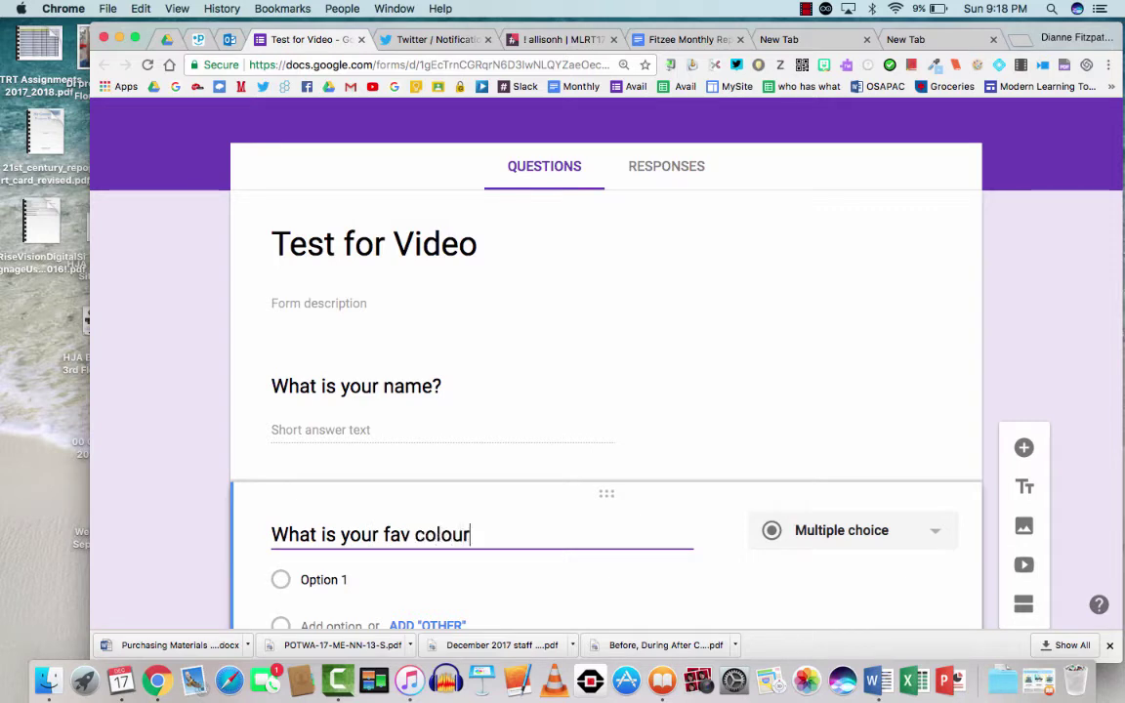
{"action": "type", "text": "?"}
{"action": "scroll", "coordinate": [641, 487], "scroll_direction": "down", "scroll_amount": 3}
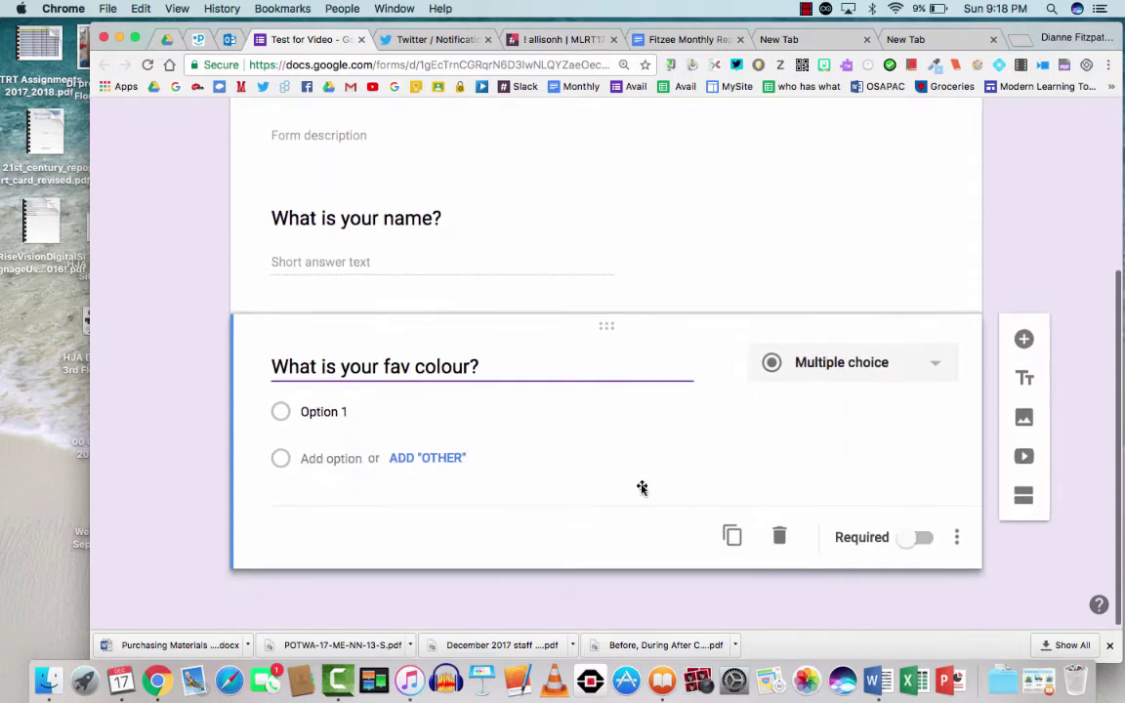
{"action": "left_click", "coordinate": [364, 411]}
{"action": "type", "text": "REd"}
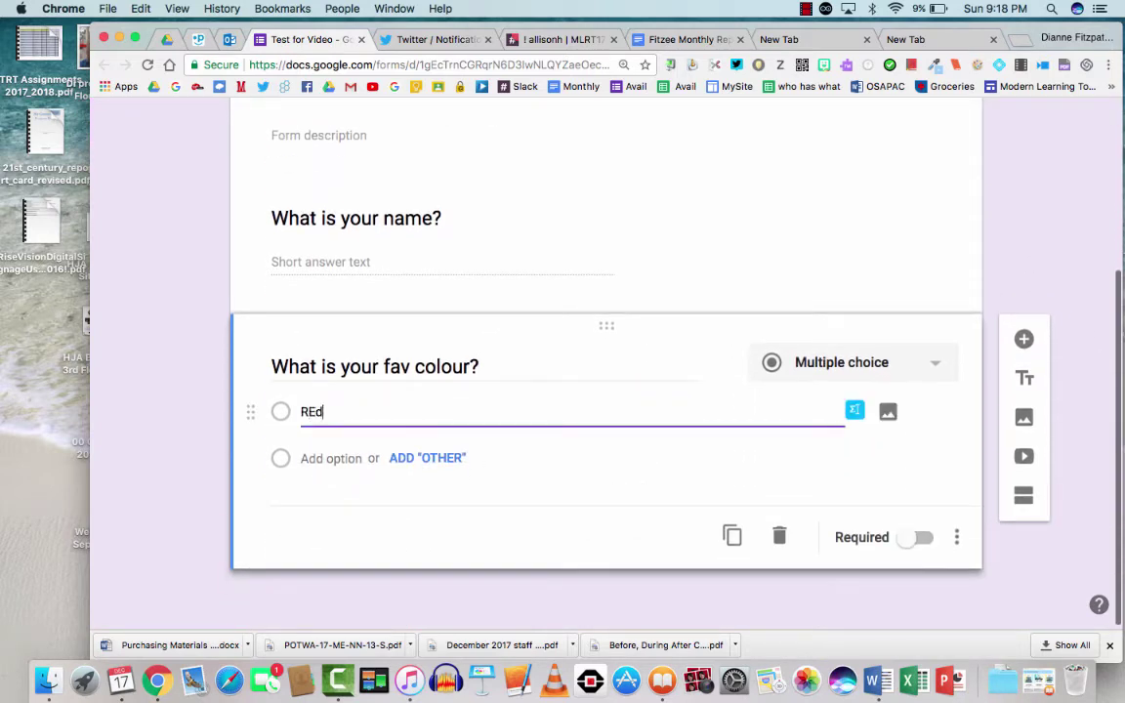
{"action": "key", "text": "BackSpace"}
{"action": "key", "text": "BackSpace"}
{"action": "type", "text": "ed"}
{"action": "key", "text": "Return"}
{"action": "type", "text": "Blue"}
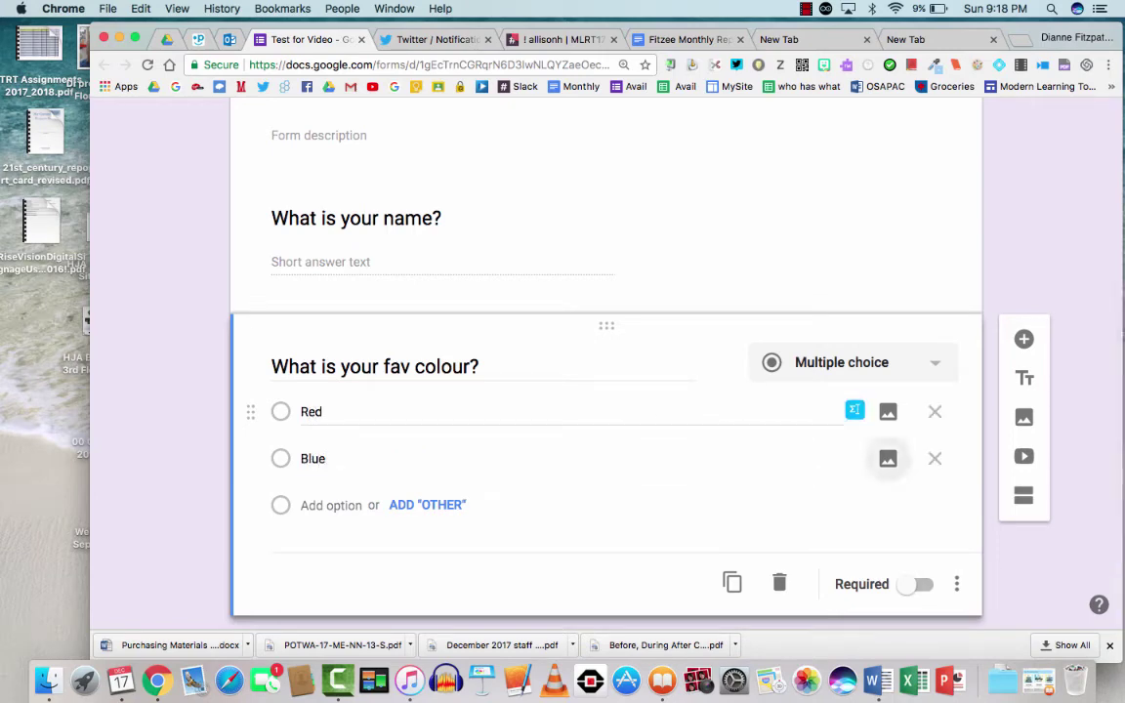
{"action": "key", "text": "Tab"}
{"action": "type", "text": "G"}
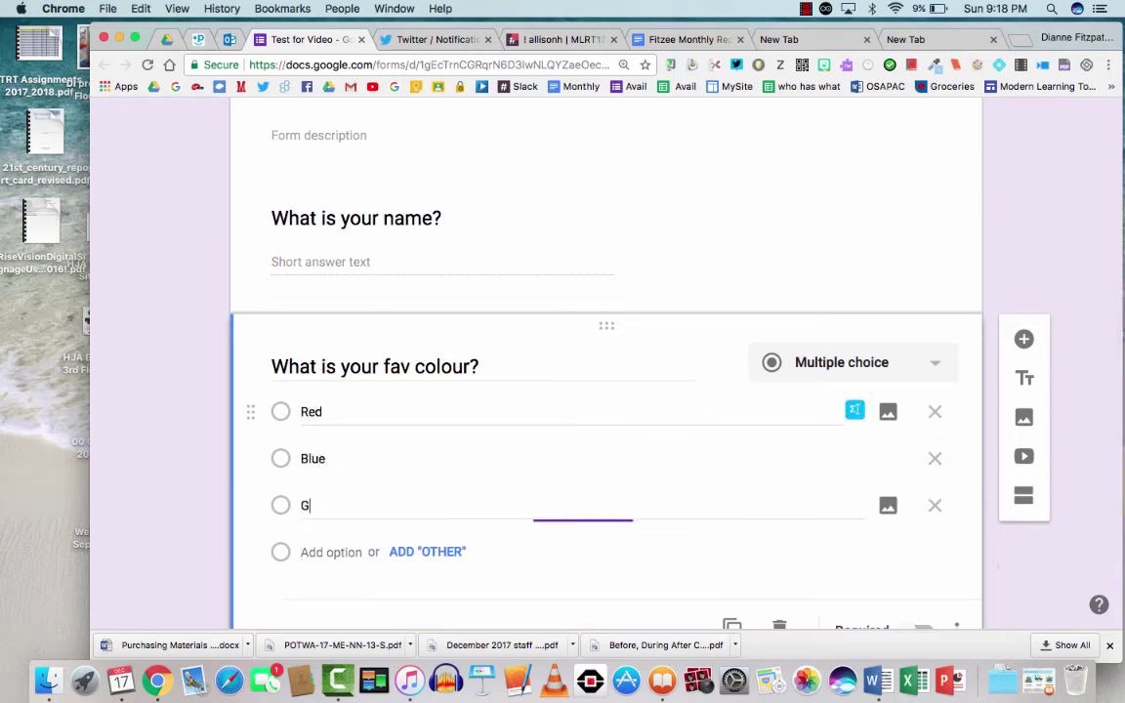
{"action": "type", "text": "reen"}
{"action": "key", "text": "Tab"}
{"action": "key", "text": "Tab"}
{"action": "type", "text": "Pin"}
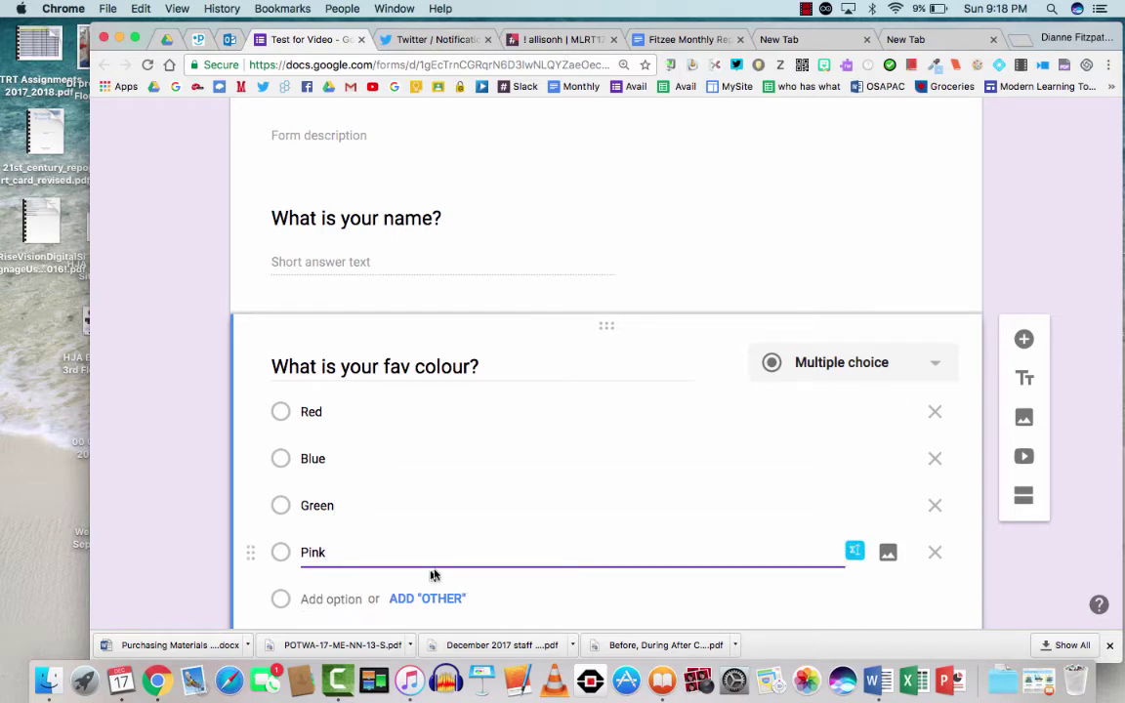
{"action": "scroll", "coordinate": [376, 602], "scroll_direction": "down", "scroll_amount": 2}
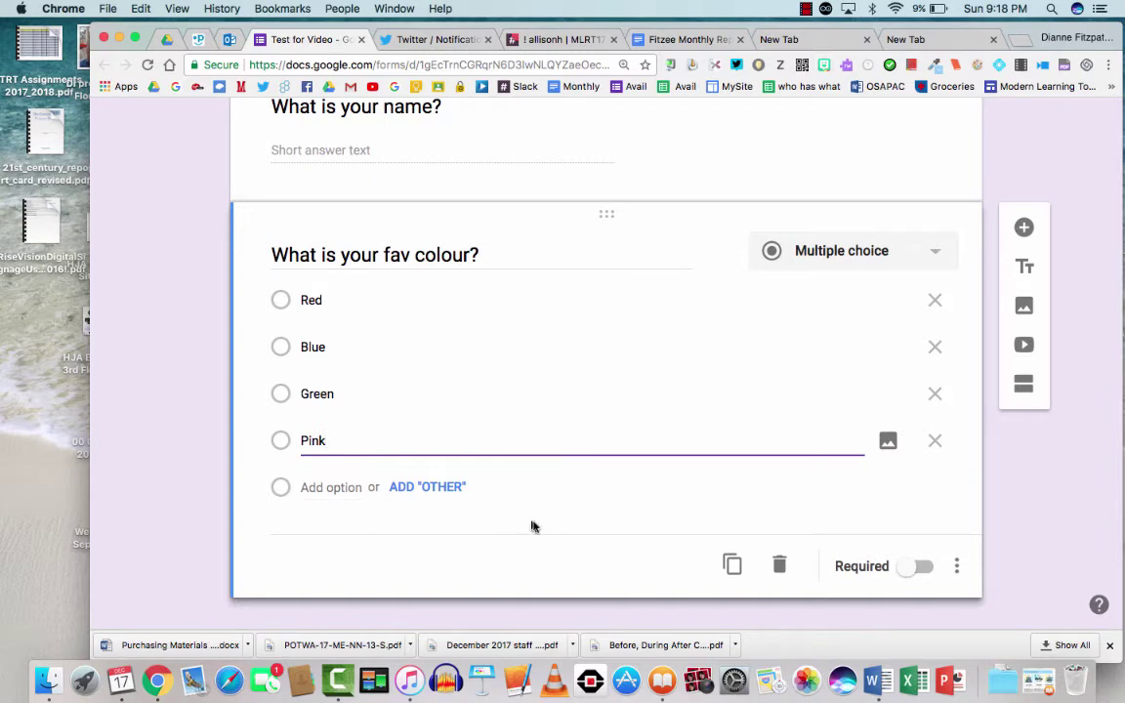
{"action": "scroll", "coordinate": [537, 535], "scroll_direction": "up", "scroll_amount": 5}
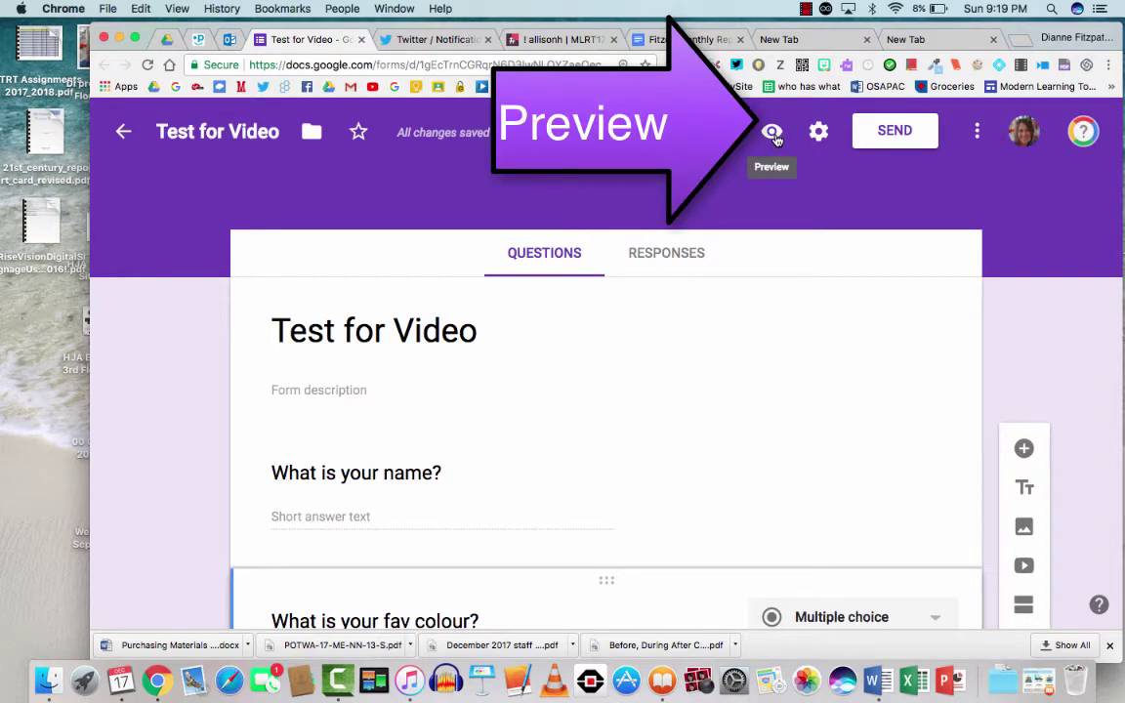
Preview the form, then add an Other choice to the colour question.
{"action": "left_click", "coordinate": [771, 134]}
{"action": "scroll", "coordinate": [615, 255], "scroll_direction": "down", "scroll_amount": 3}
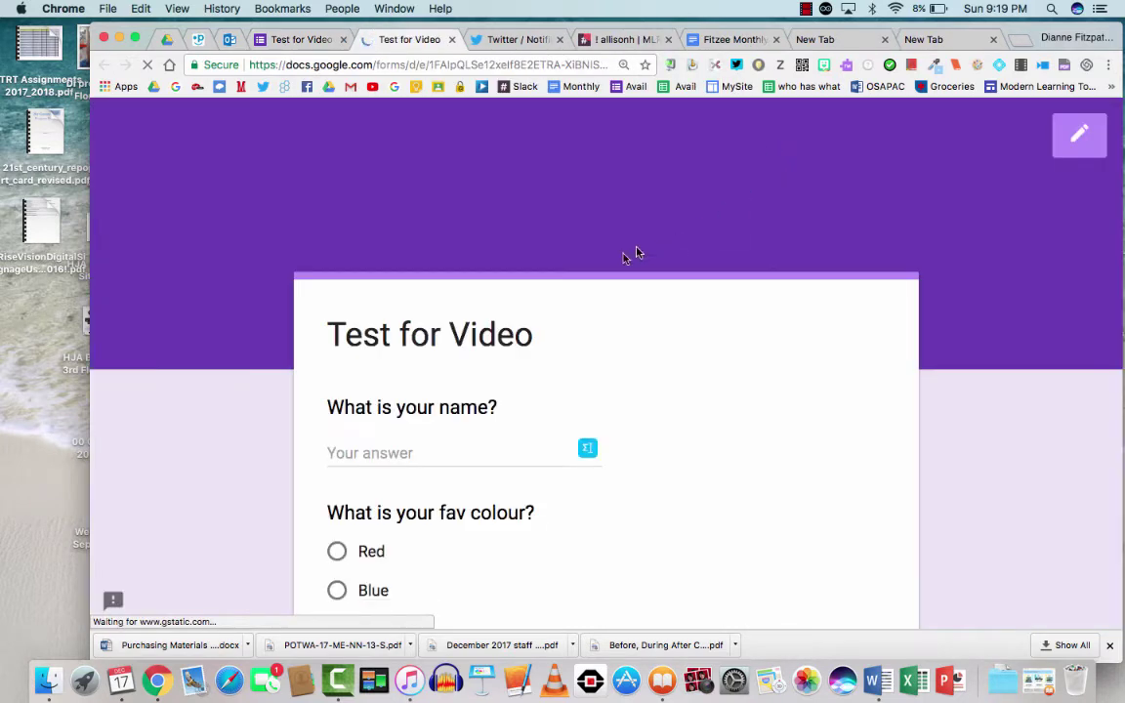
{"action": "scroll", "coordinate": [611, 258], "scroll_direction": "down", "scroll_amount": 1}
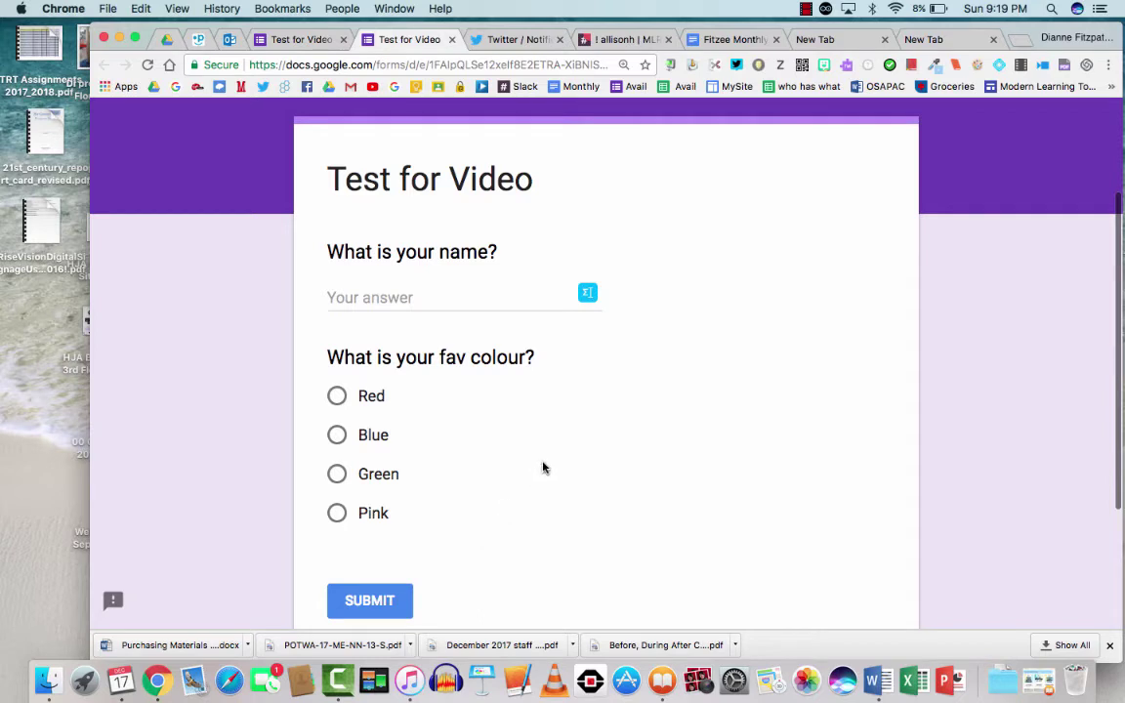
{"action": "left_click", "coordinate": [302, 39]}
{"action": "left_click", "coordinate": [455, 462]}
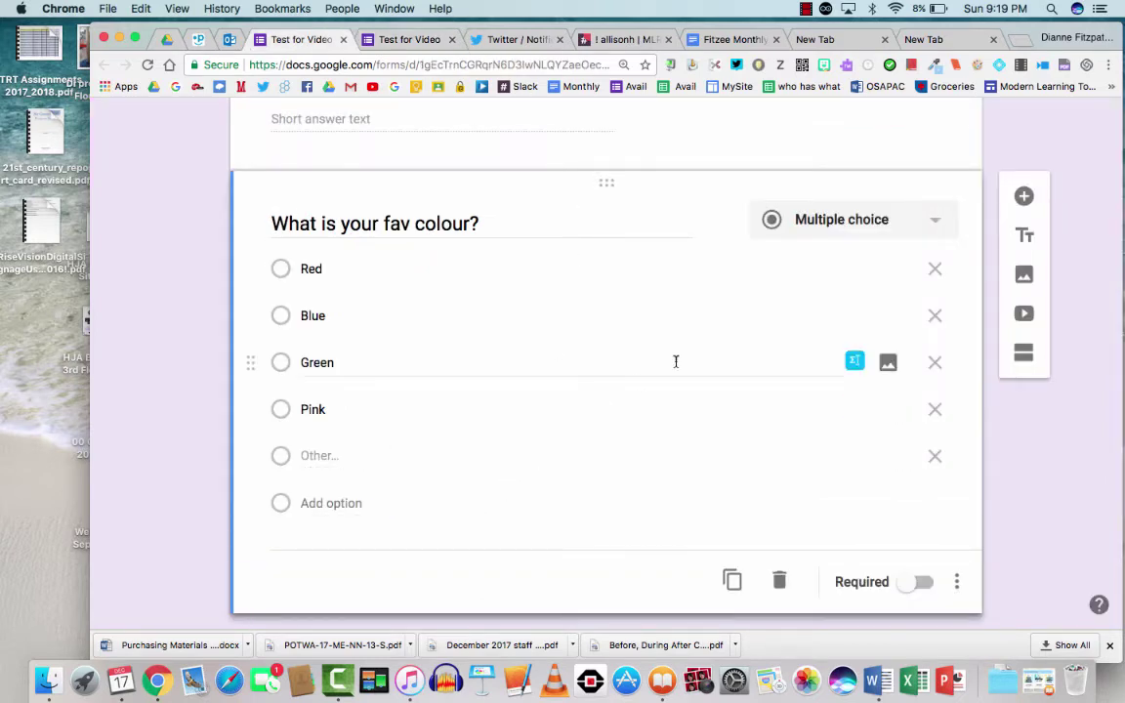
Reload the preview, answer with a name and Other: Black, and submit.
{"action": "scroll", "coordinate": [674, 361], "scroll_direction": "up", "scroll_amount": 5}
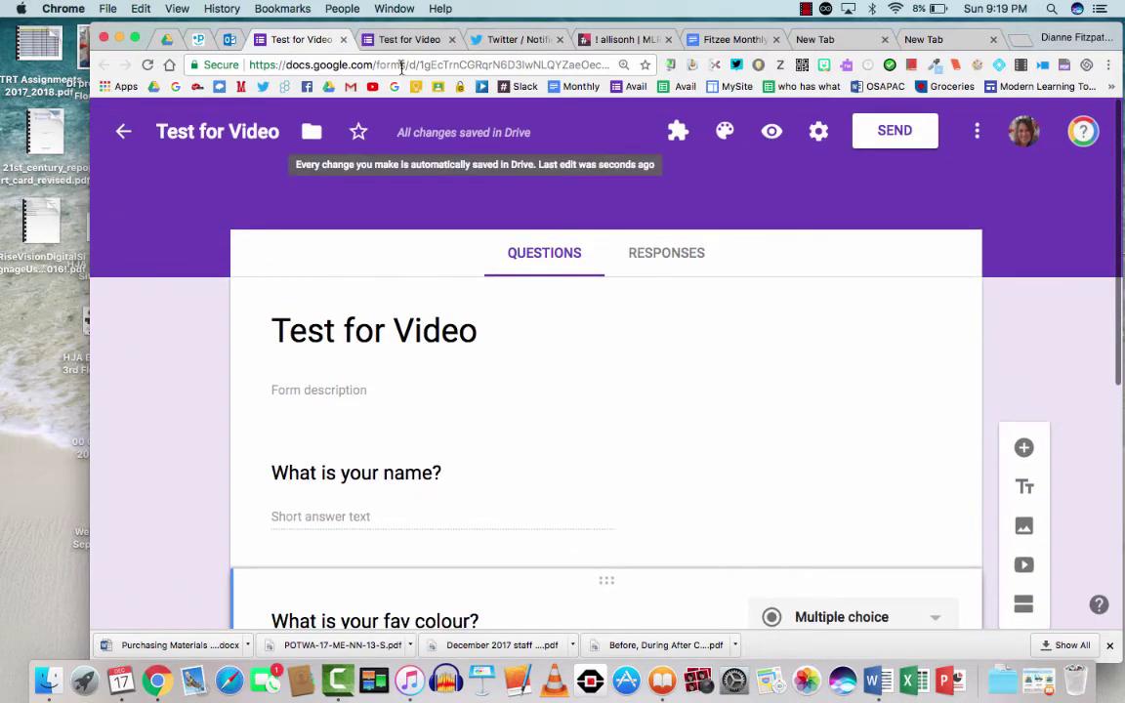
{"action": "left_click", "coordinate": [364, 44]}
{"action": "left_click", "coordinate": [148, 64]}
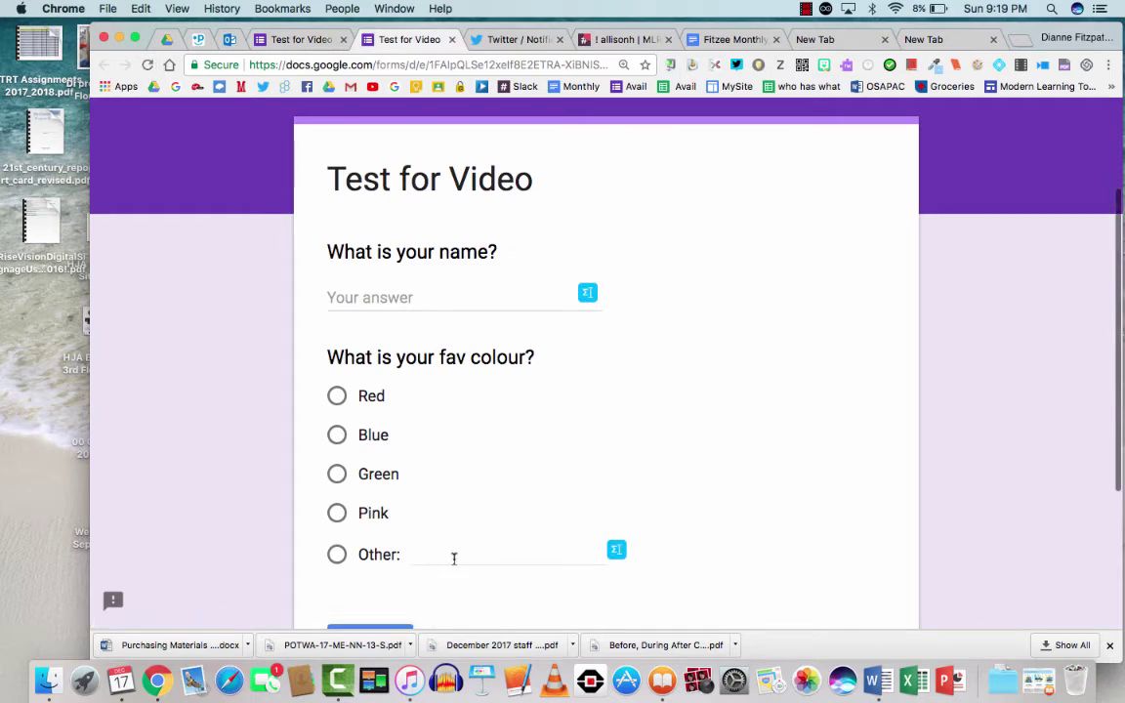
{"action": "left_click", "coordinate": [402, 294]}
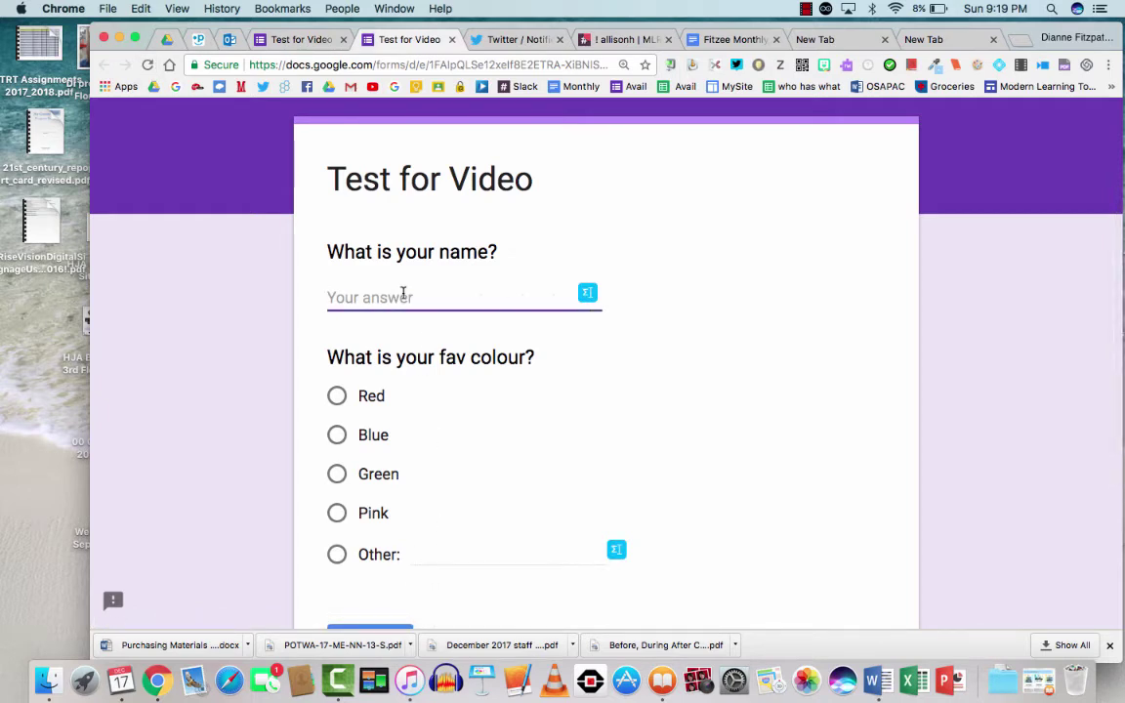
{"action": "type", "text": "Fitzee"}
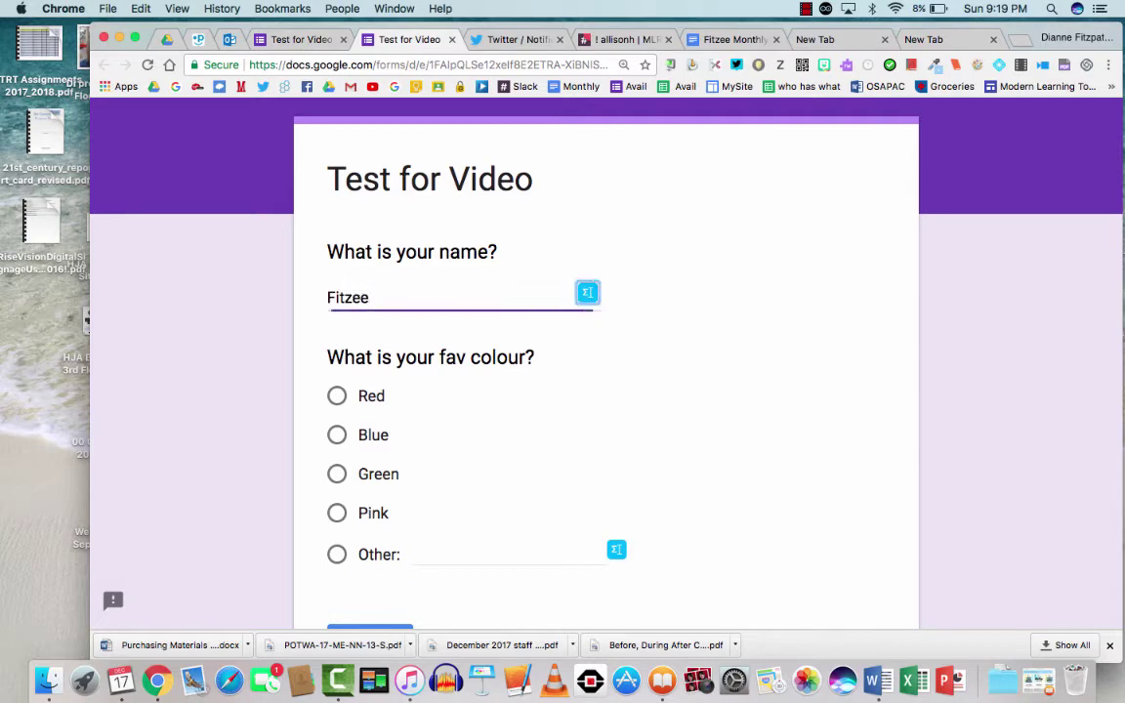
{"action": "left_click", "coordinate": [336, 555]}
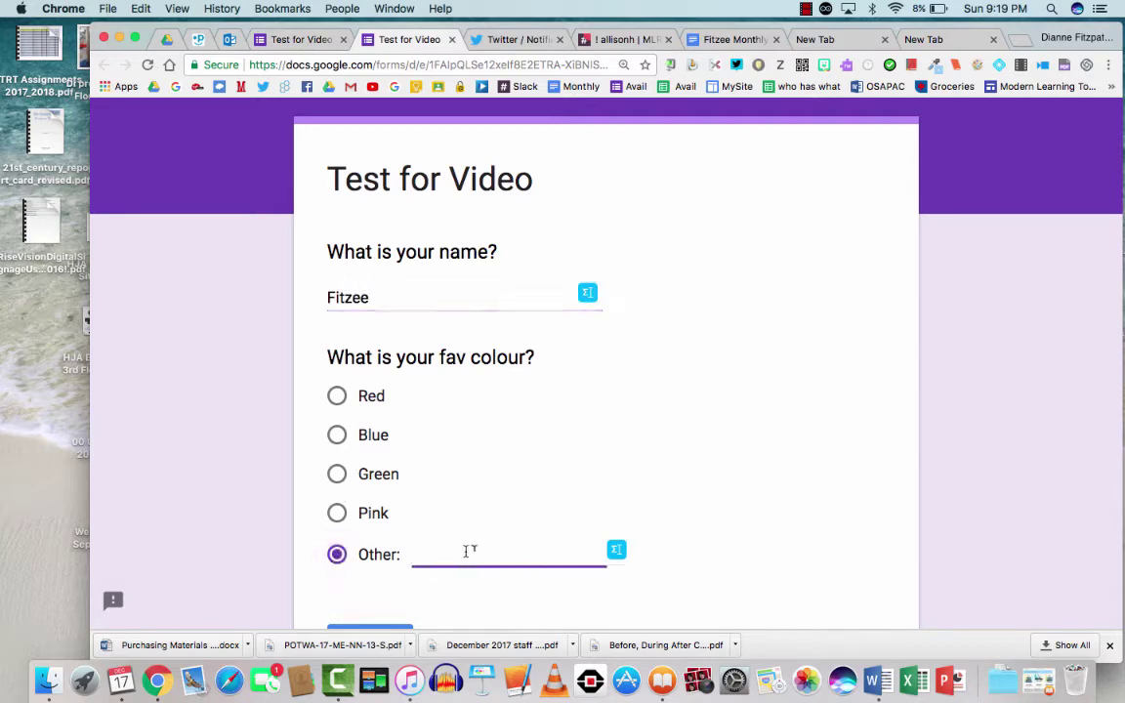
{"action": "type", "text": "Black"}
{"action": "scroll", "coordinate": [483, 524], "scroll_direction": "down", "scroll_amount": 3}
{"action": "left_click", "coordinate": [391, 528]}
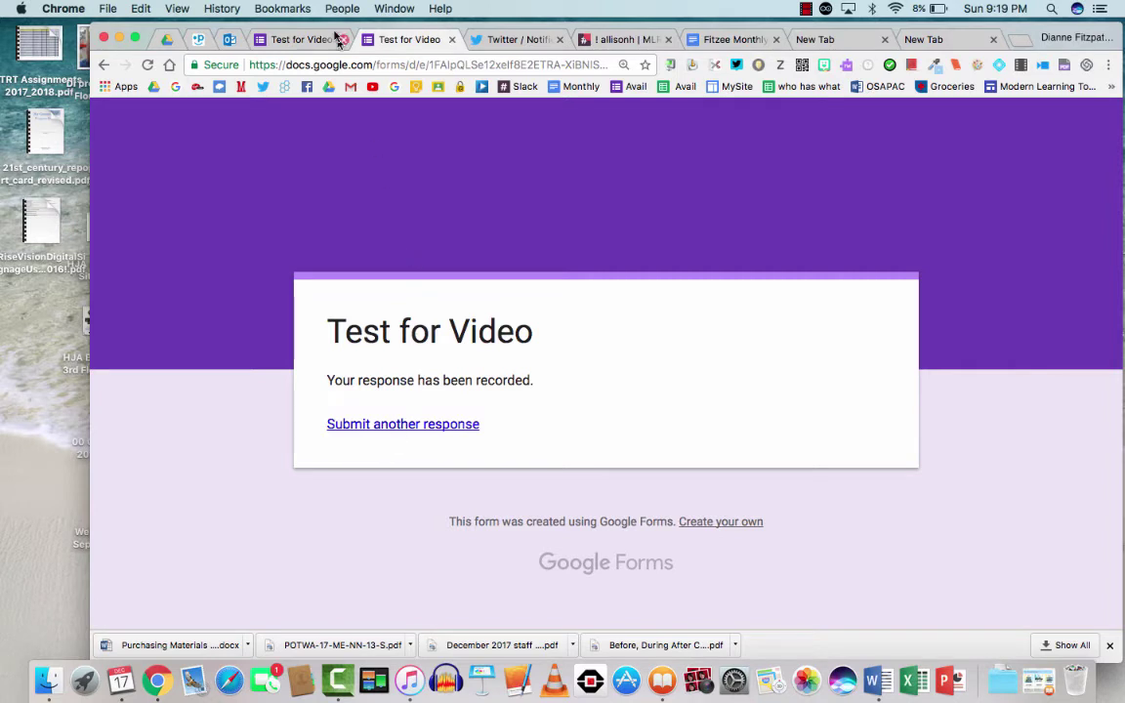
{"action": "left_click", "coordinate": [314, 40]}
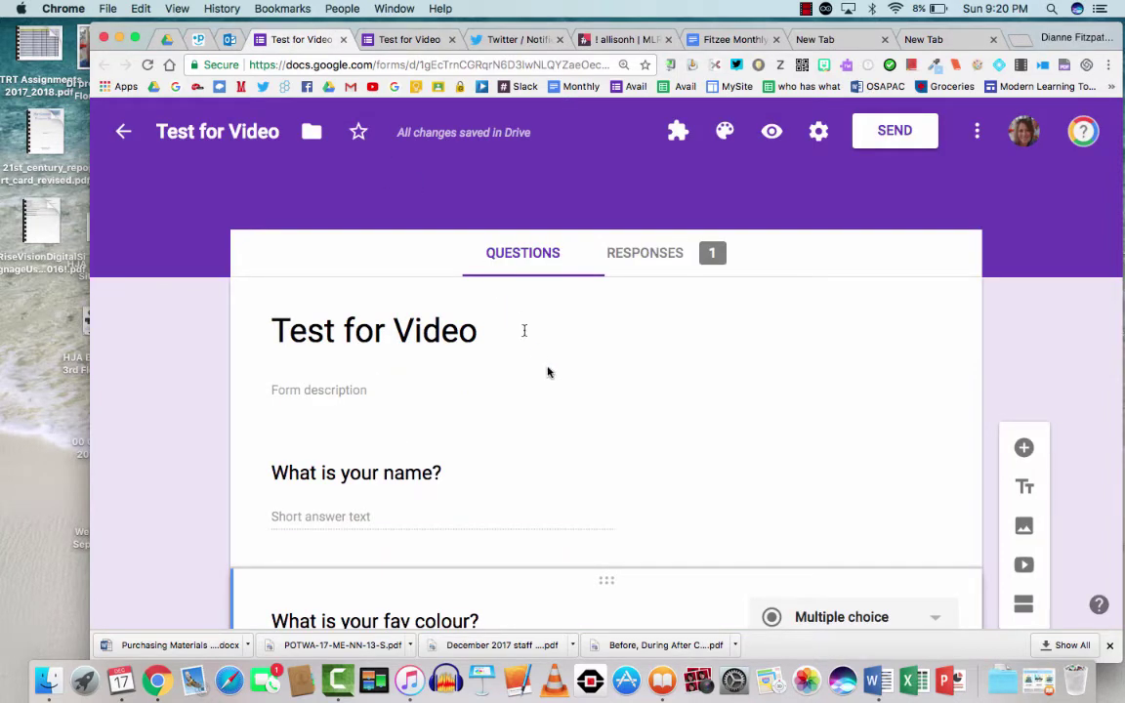
{"action": "scroll", "coordinate": [547, 371], "scroll_direction": "down", "scroll_amount": 5}
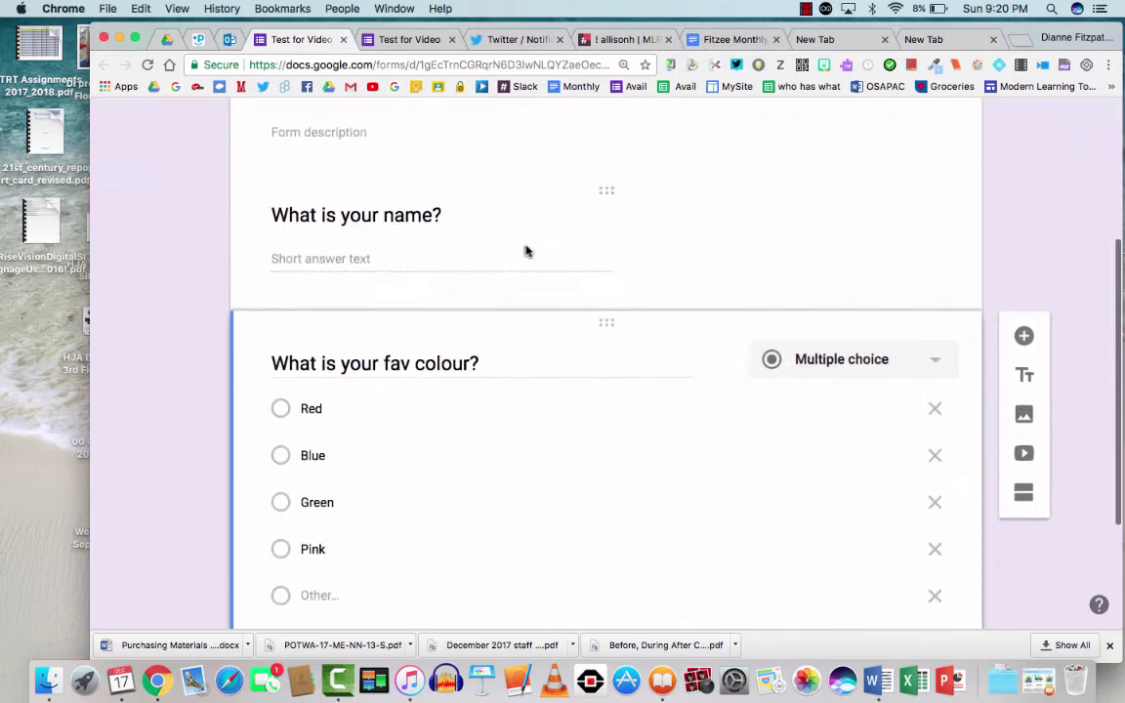
{"action": "scroll", "coordinate": [645, 426], "scroll_direction": "down", "scroll_amount": 3}
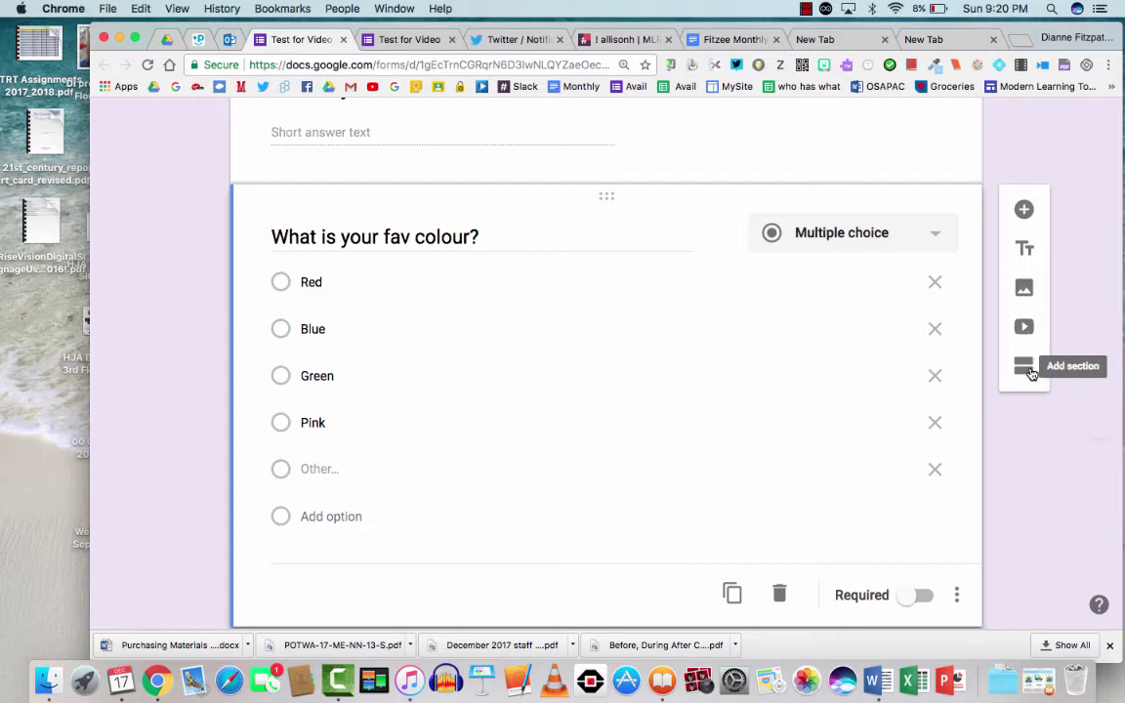
{"action": "scroll", "coordinate": [840, 395], "scroll_direction": "down", "scroll_amount": 2}
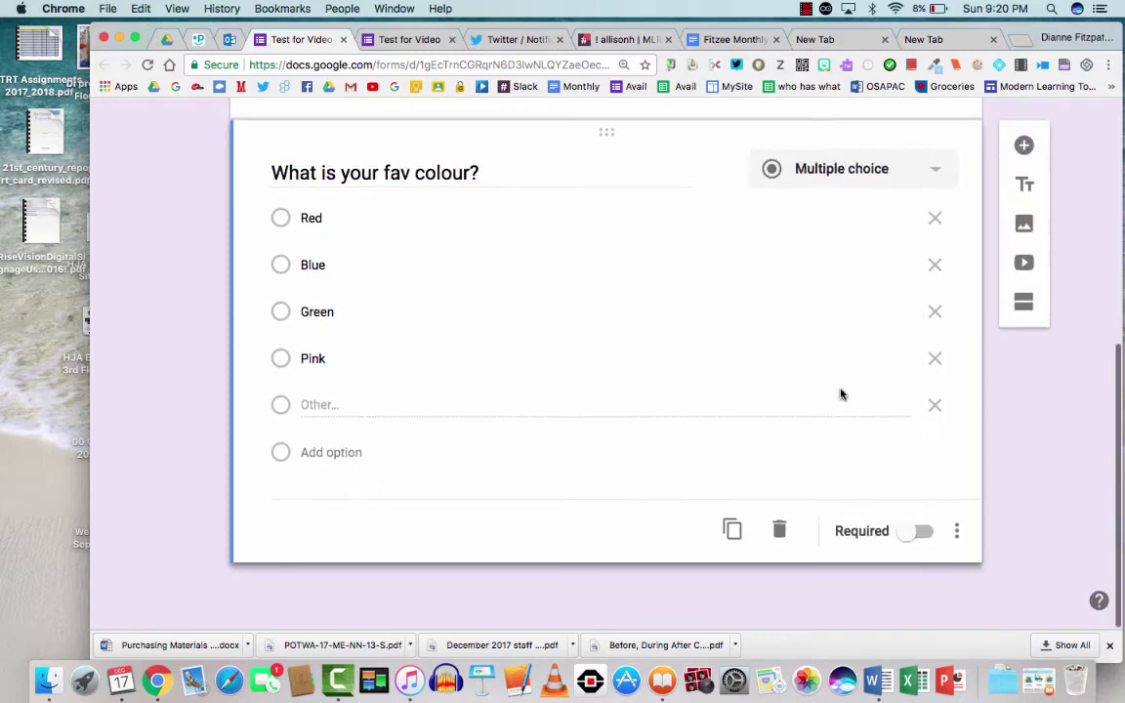
Add a dropdown question titled 'What is your fav colour?'.
{"action": "left_click", "coordinate": [1023, 152]}
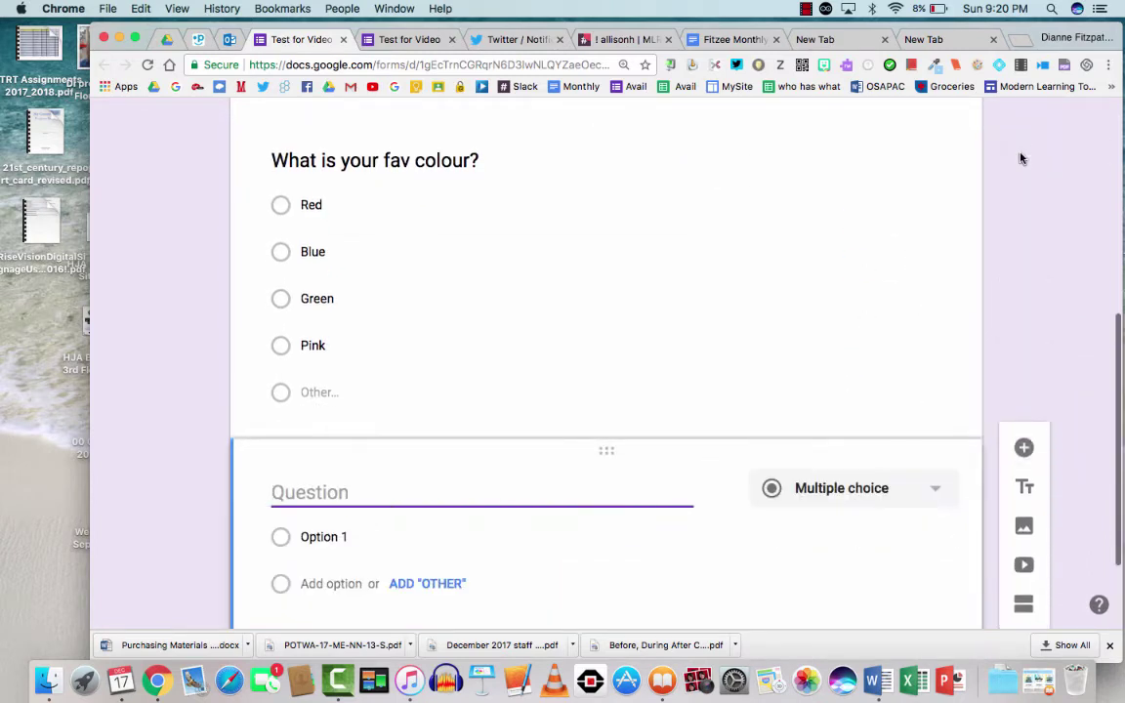
{"action": "left_click", "coordinate": [932, 488]}
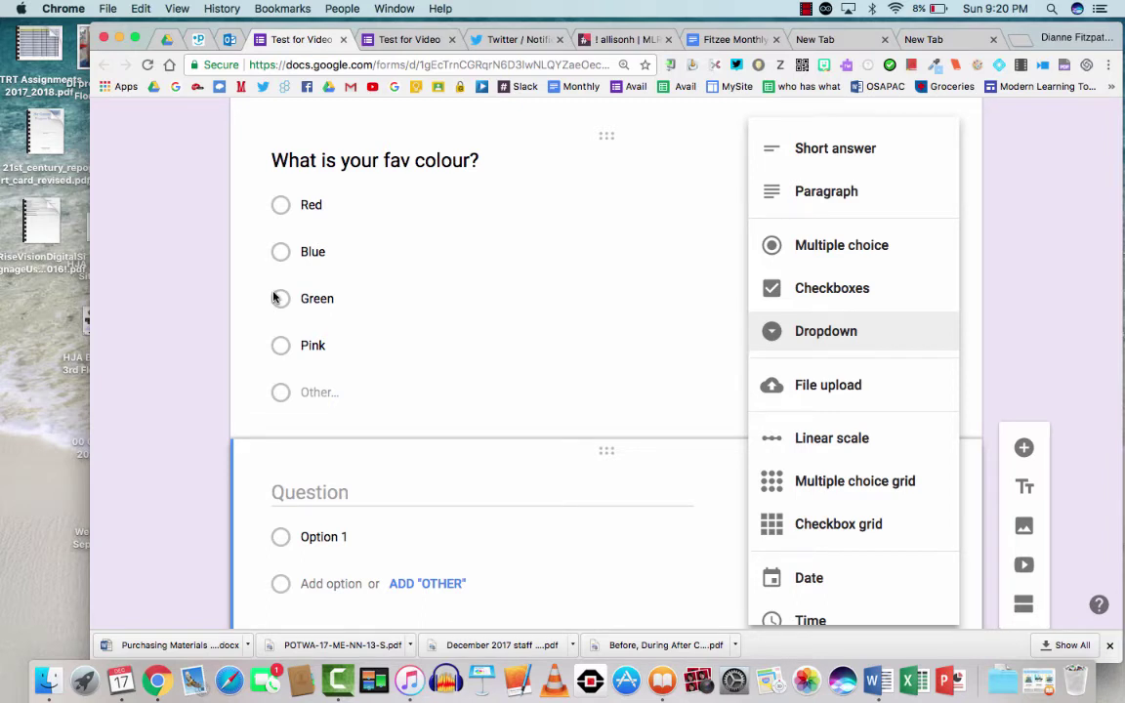
{"action": "left_click", "coordinate": [775, 334]}
{"action": "left_click", "coordinate": [448, 484]}
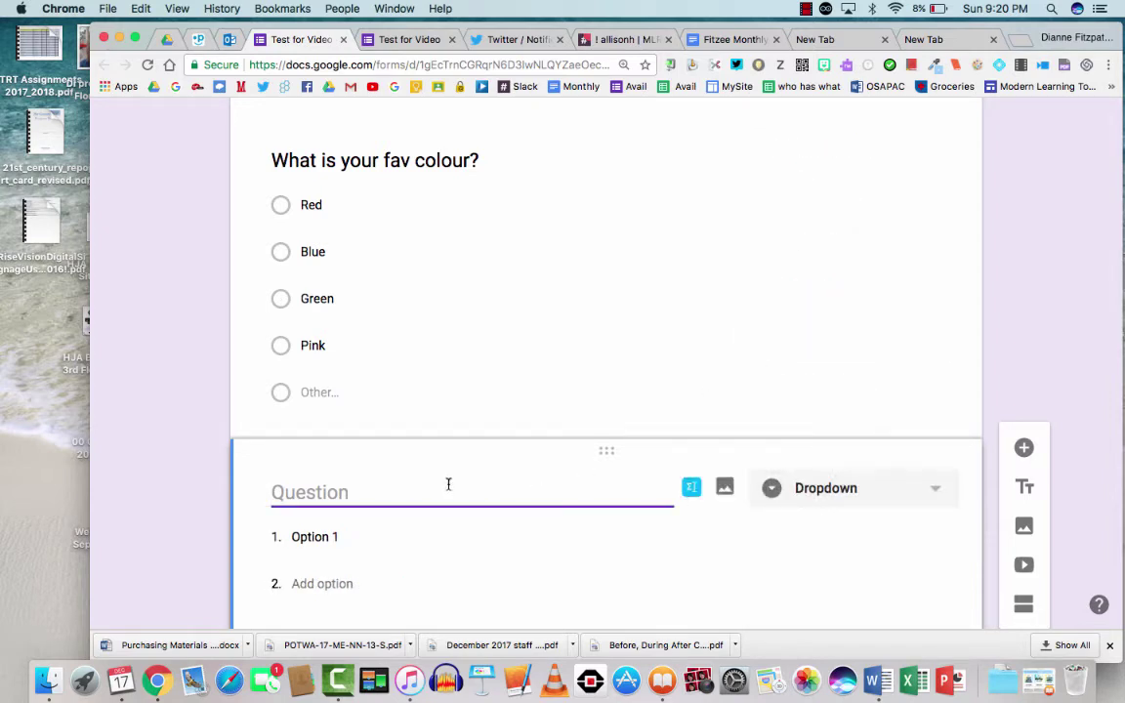
{"action": "type", "text": "What is your fav colour?"}
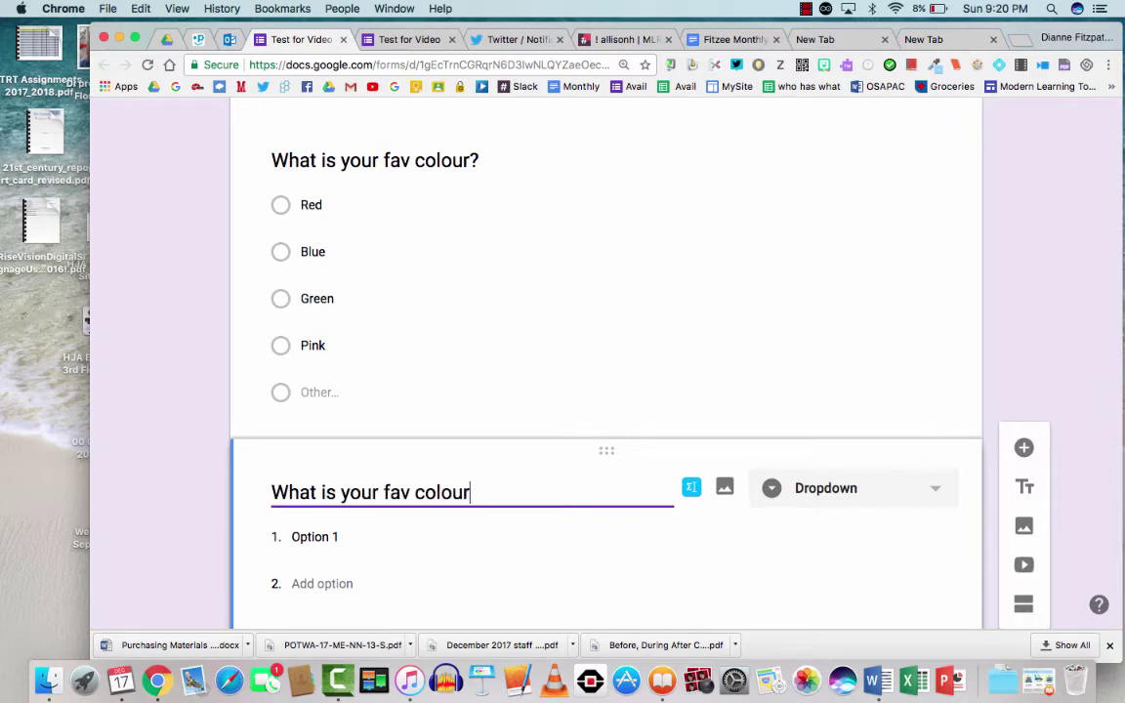
Enter dropdown options Red, Blue, Green, Pink and Black.
{"action": "left_click", "coordinate": [330, 539]}
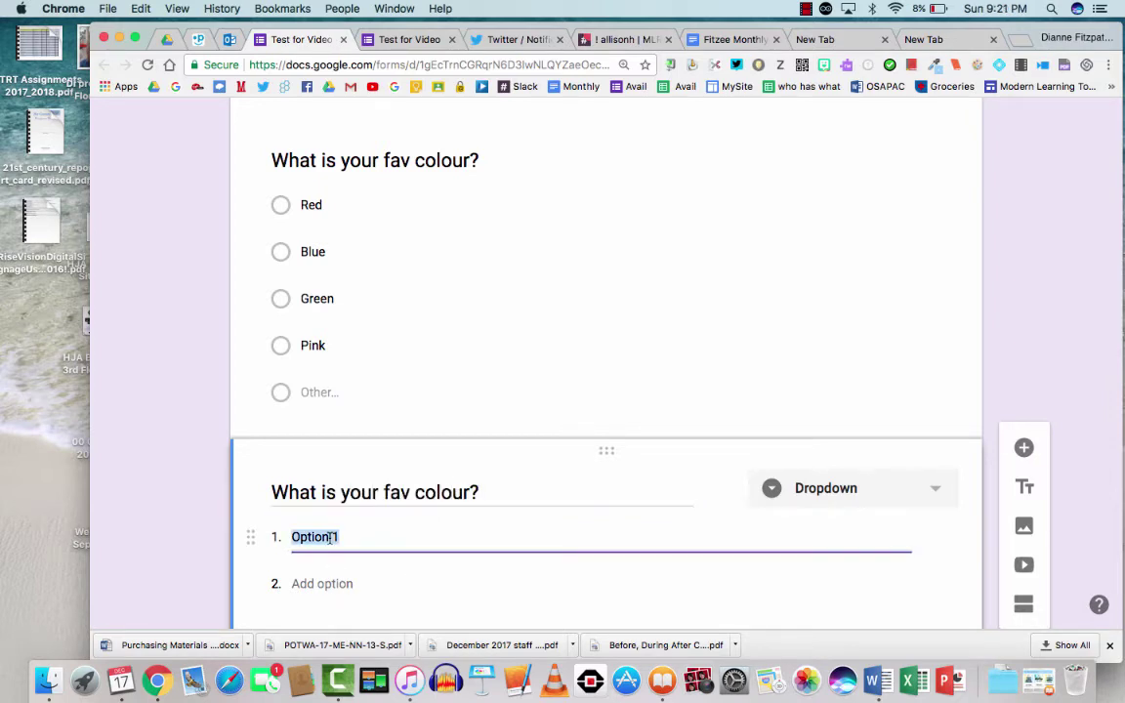
{"action": "type", "text": "Red"}
{"action": "key", "text": "Return"}
{"action": "type", "text": "Blue"}
{"action": "key", "text": "Return"}
{"action": "type", "text": "Green"}
{"action": "key", "text": "Return"}
{"action": "type", "text": "Pink"}
{"action": "key", "text": "Return"}
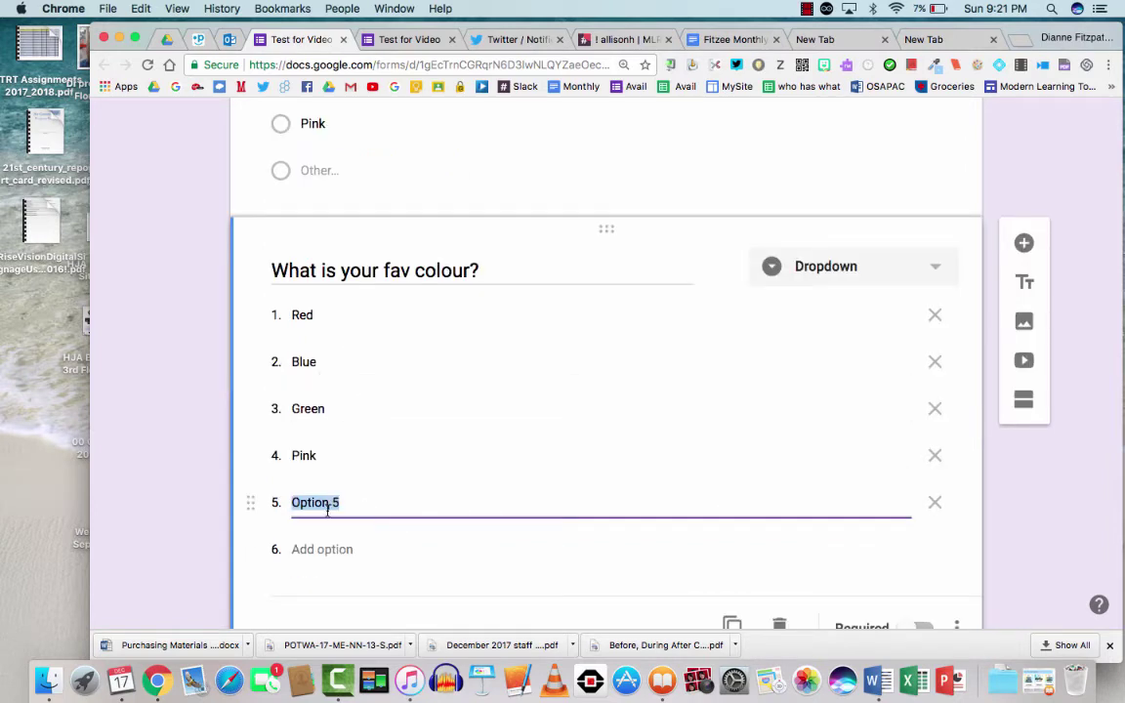
{"action": "type", "text": "Blan"}
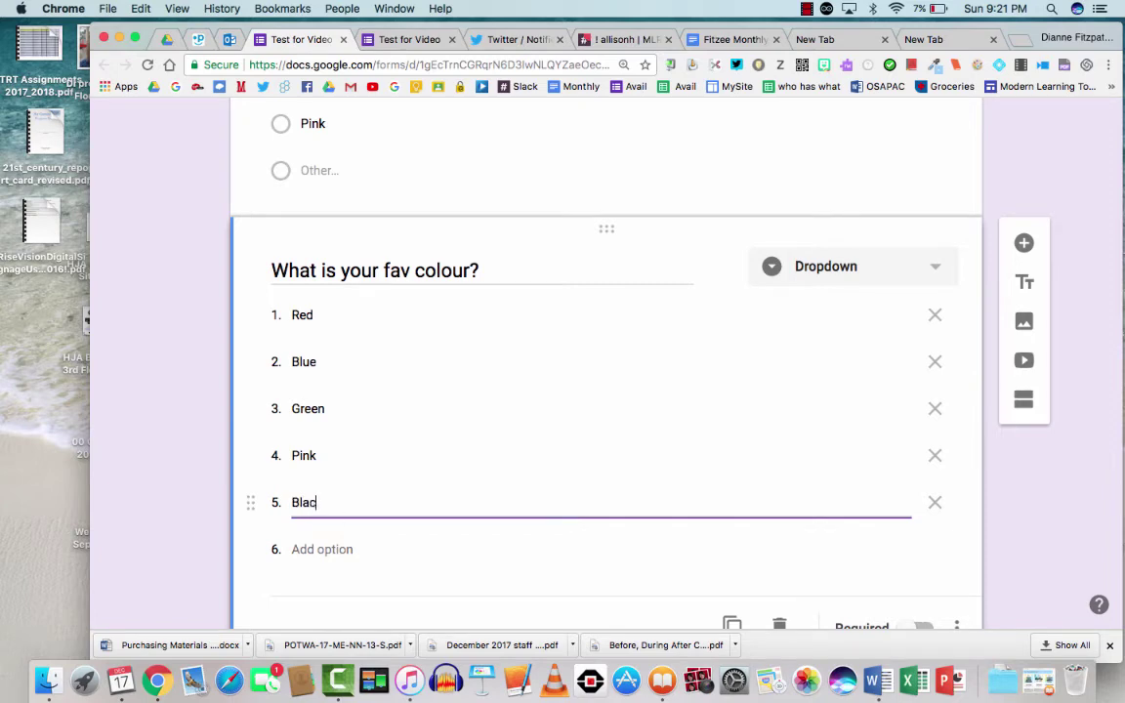
{"action": "scroll", "coordinate": [680, 435], "scroll_direction": "up", "scroll_amount": 5}
In the preview, pick Green from the colour dropdown and submit the response.
{"action": "left_click", "coordinate": [771, 131]}
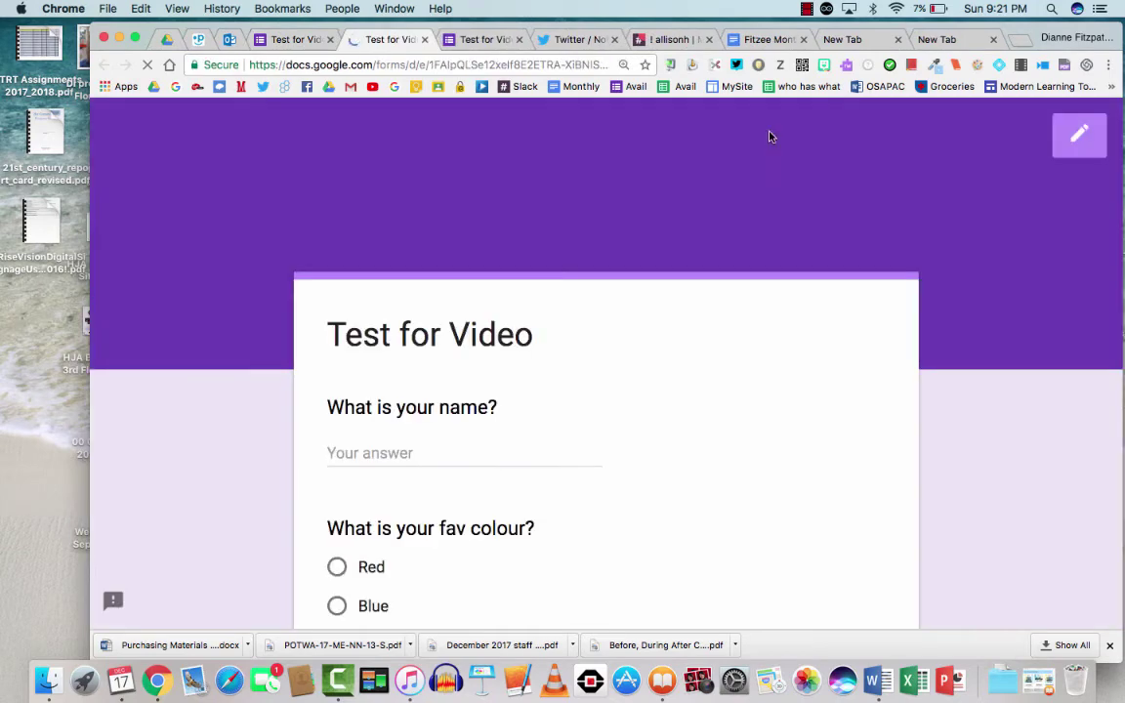
{"action": "scroll", "coordinate": [537, 408], "scroll_direction": "down", "scroll_amount": 2}
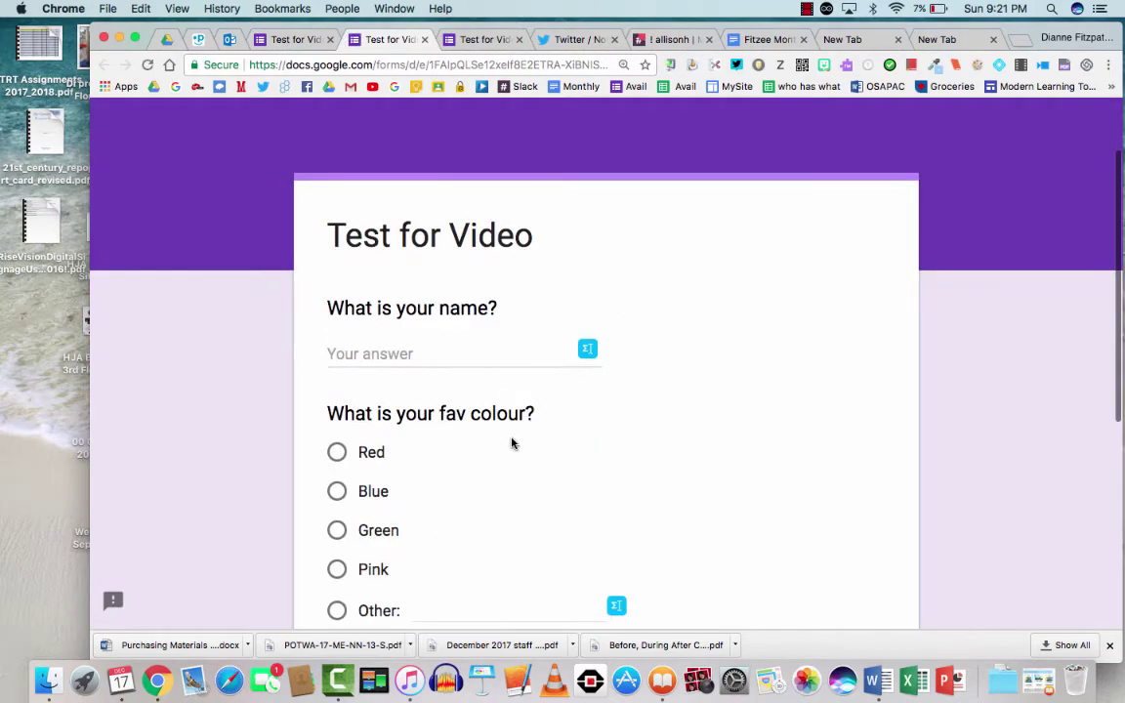
{"action": "scroll", "coordinate": [412, 359], "scroll_direction": "down", "scroll_amount": 4}
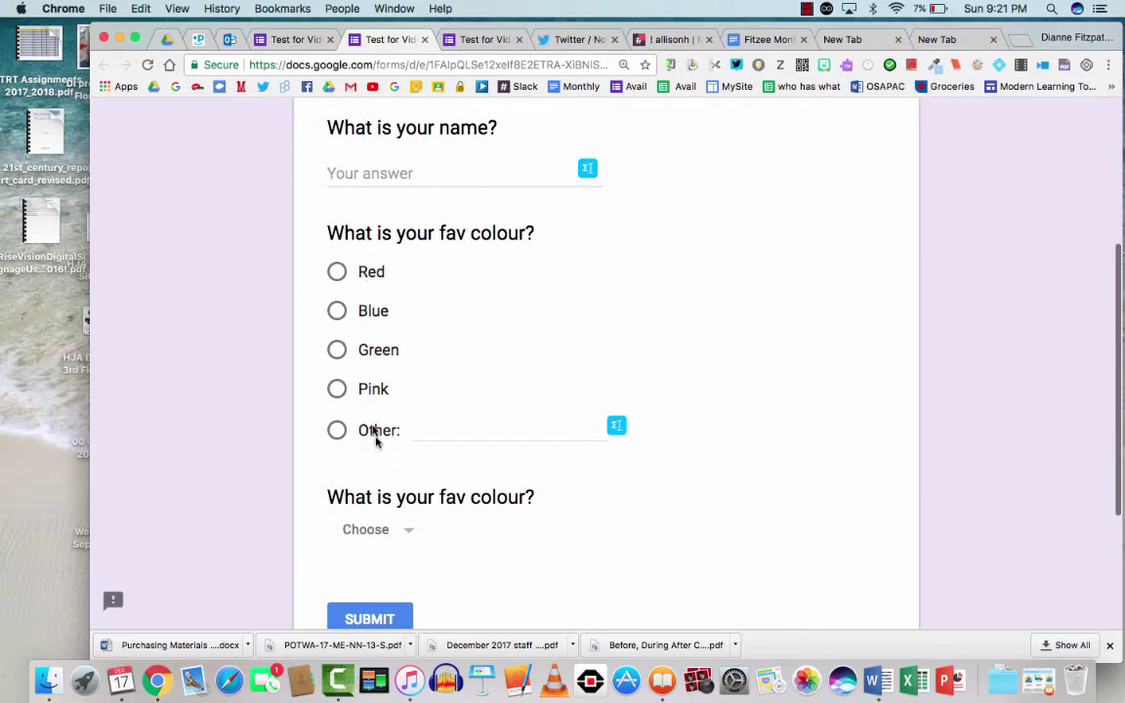
{"action": "scroll", "coordinate": [484, 444], "scroll_direction": "down", "scroll_amount": 3}
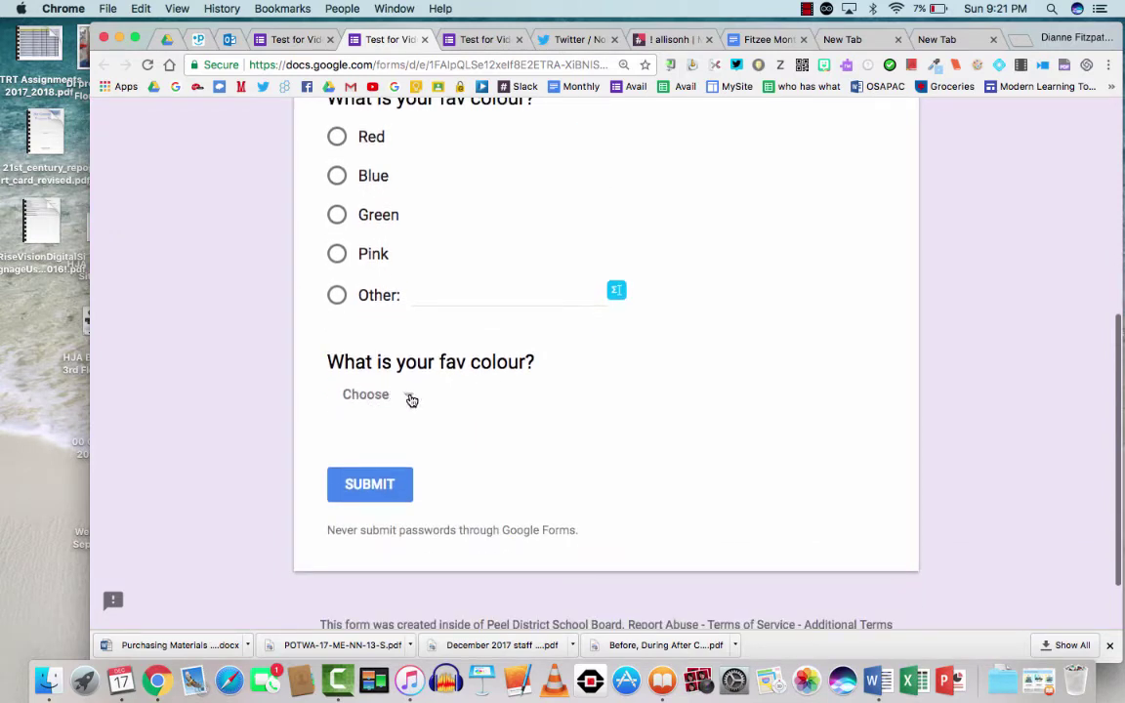
{"action": "left_click", "coordinate": [410, 399]}
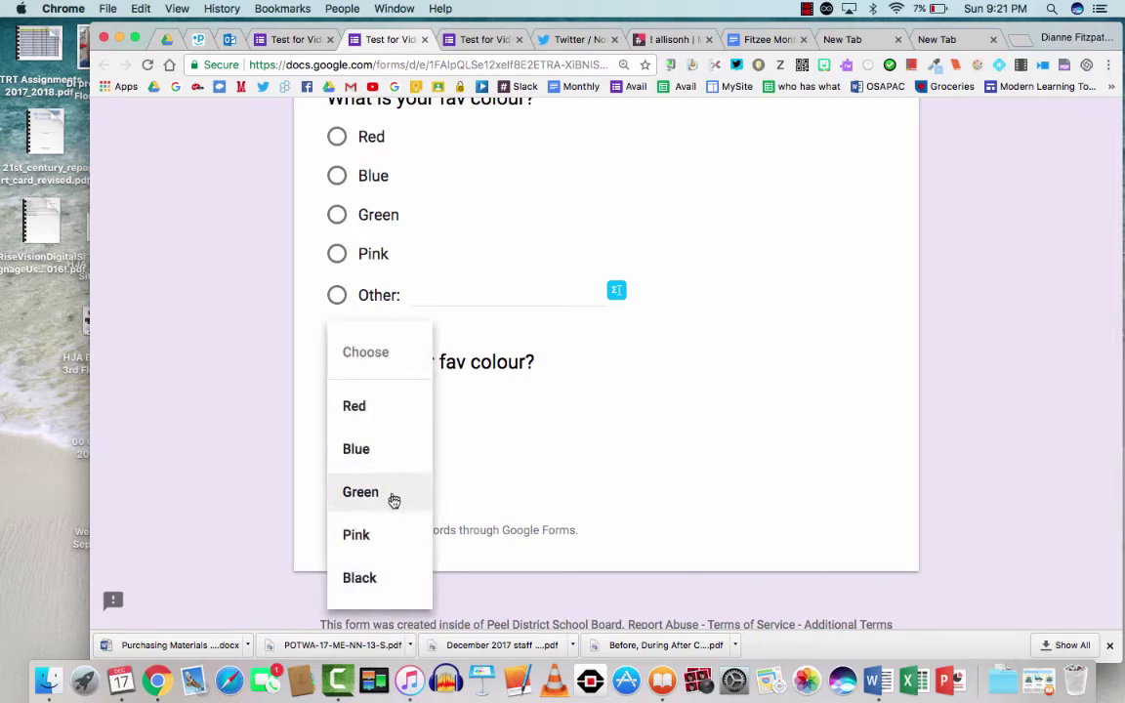
{"action": "left_click", "coordinate": [394, 502]}
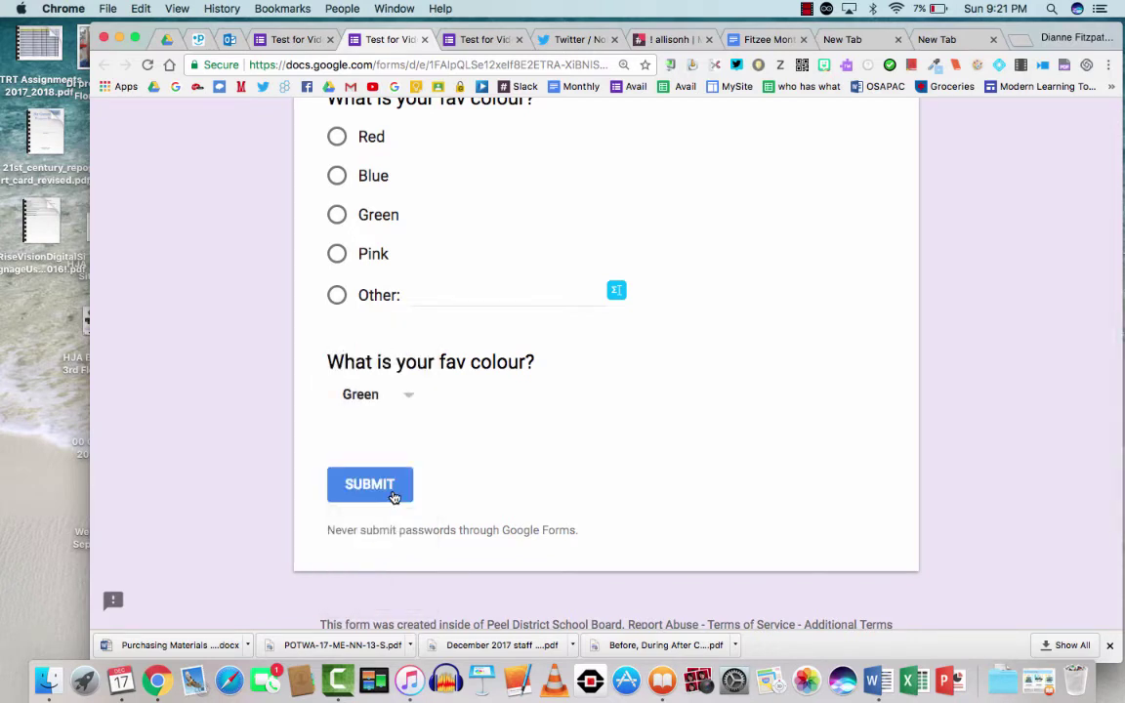
{"action": "left_click", "coordinate": [393, 497]}
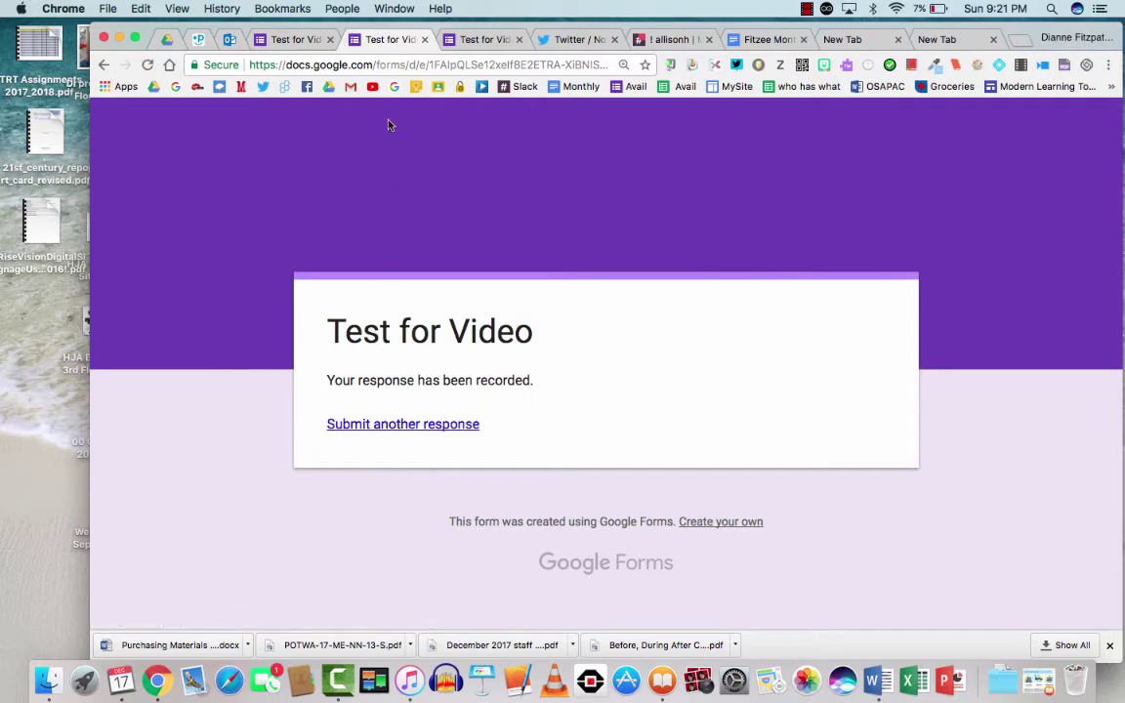
Add a linear scale question 'On a scale of one to 5 how much do you like winter?'.
{"action": "left_click", "coordinate": [424, 40]}
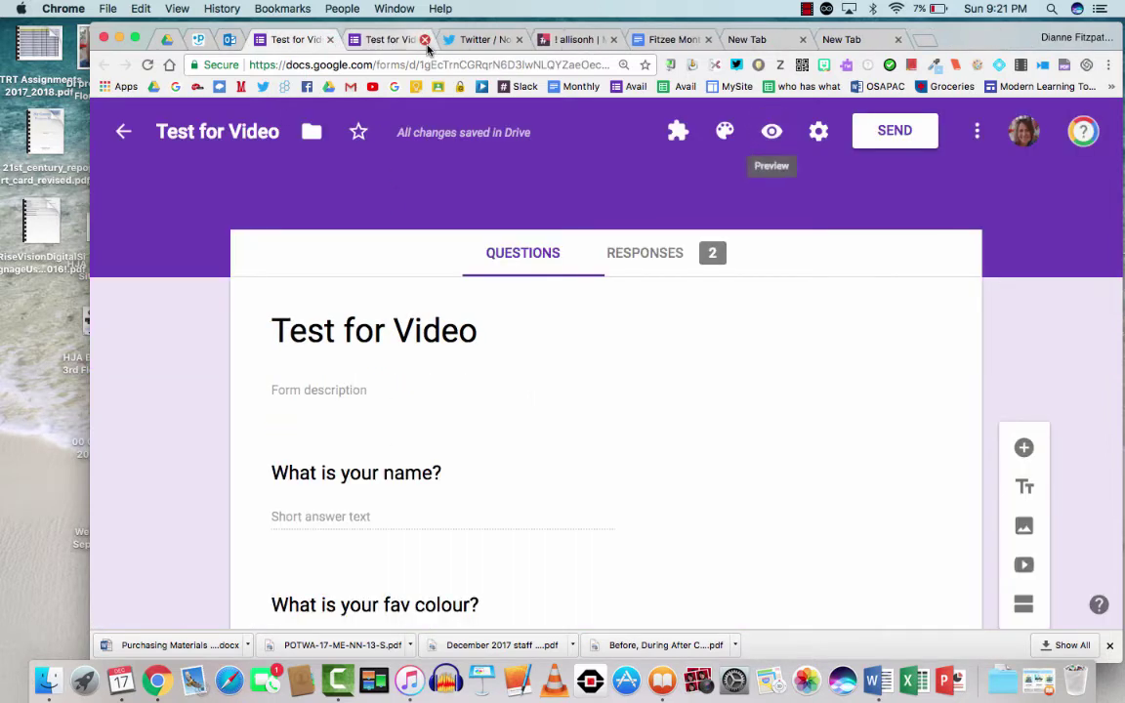
{"action": "left_click", "coordinate": [424, 40]}
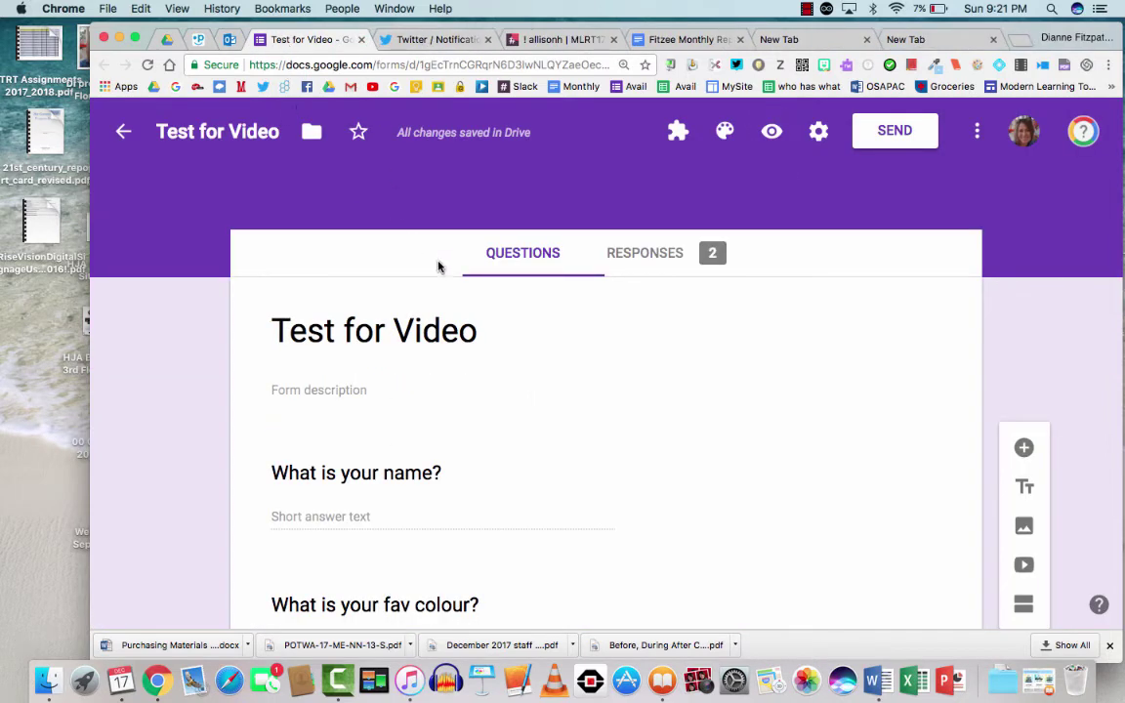
{"action": "scroll", "coordinate": [545, 312], "scroll_direction": "down", "scroll_amount": 5}
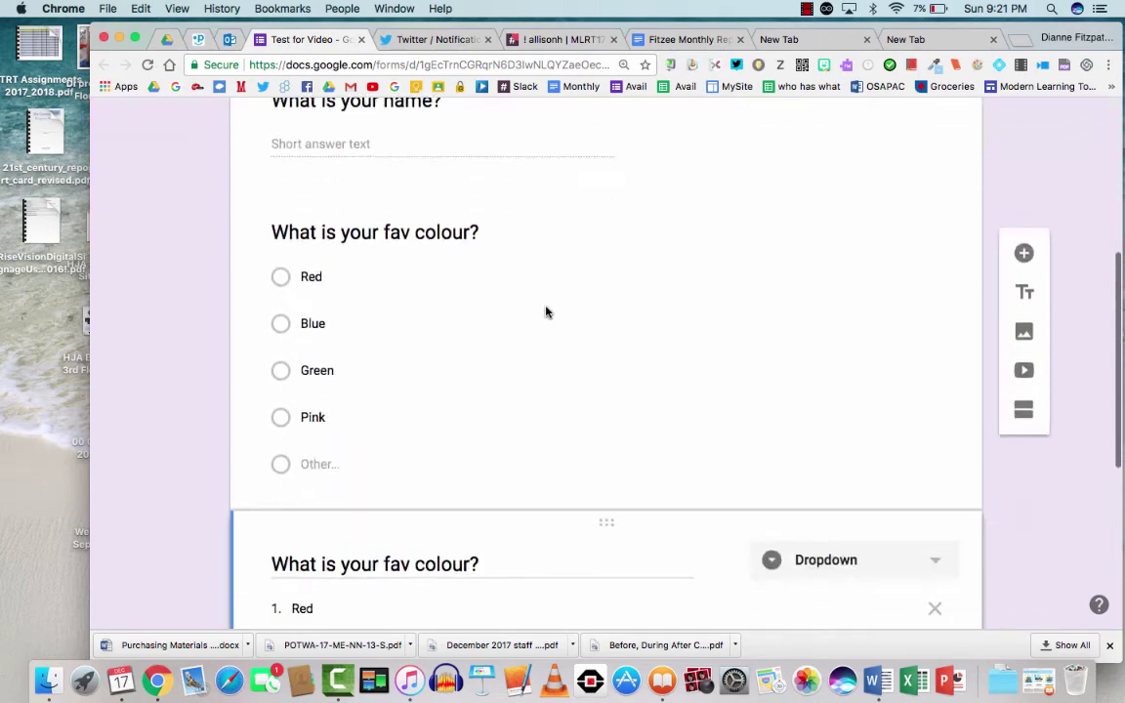
{"action": "scroll", "coordinate": [545, 312], "scroll_direction": "down", "scroll_amount": 5}
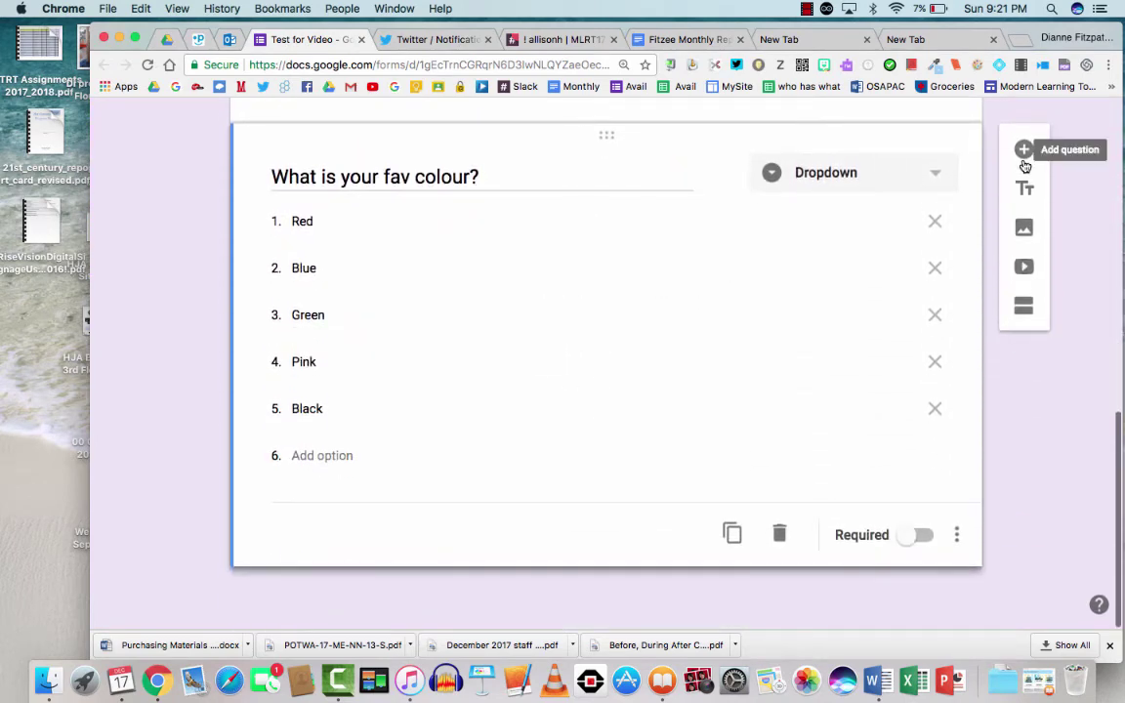
{"action": "left_click", "coordinate": [1024, 151]}
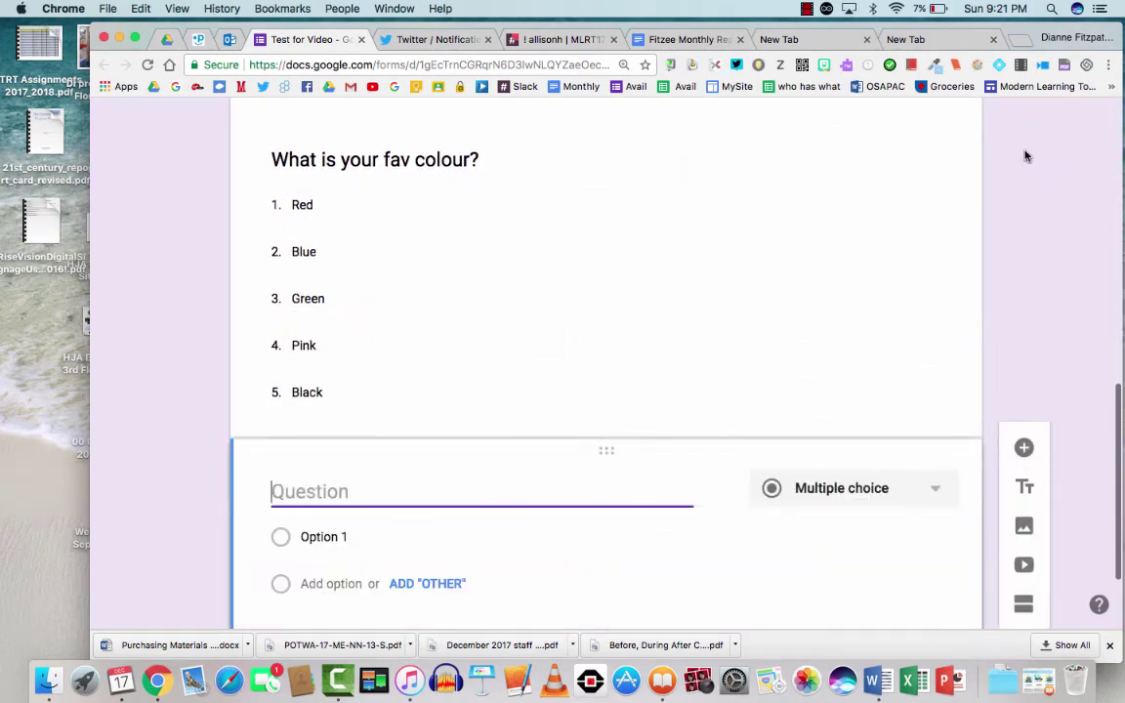
{"action": "left_click", "coordinate": [937, 494]}
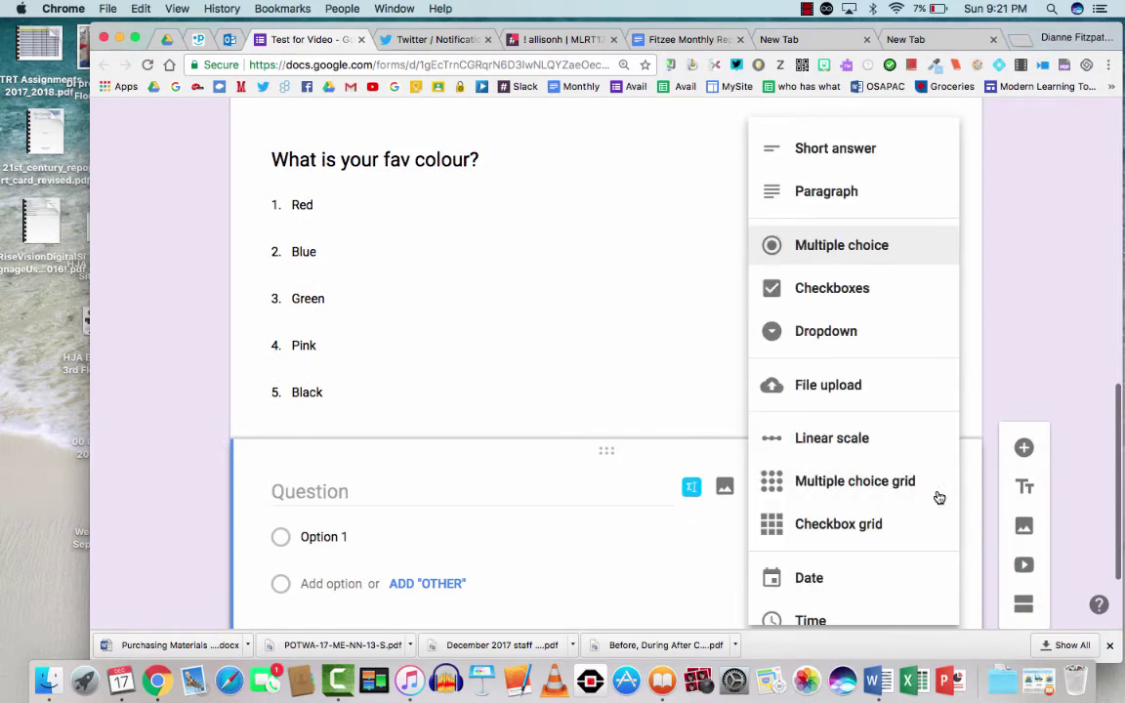
{"action": "left_click", "coordinate": [883, 442]}
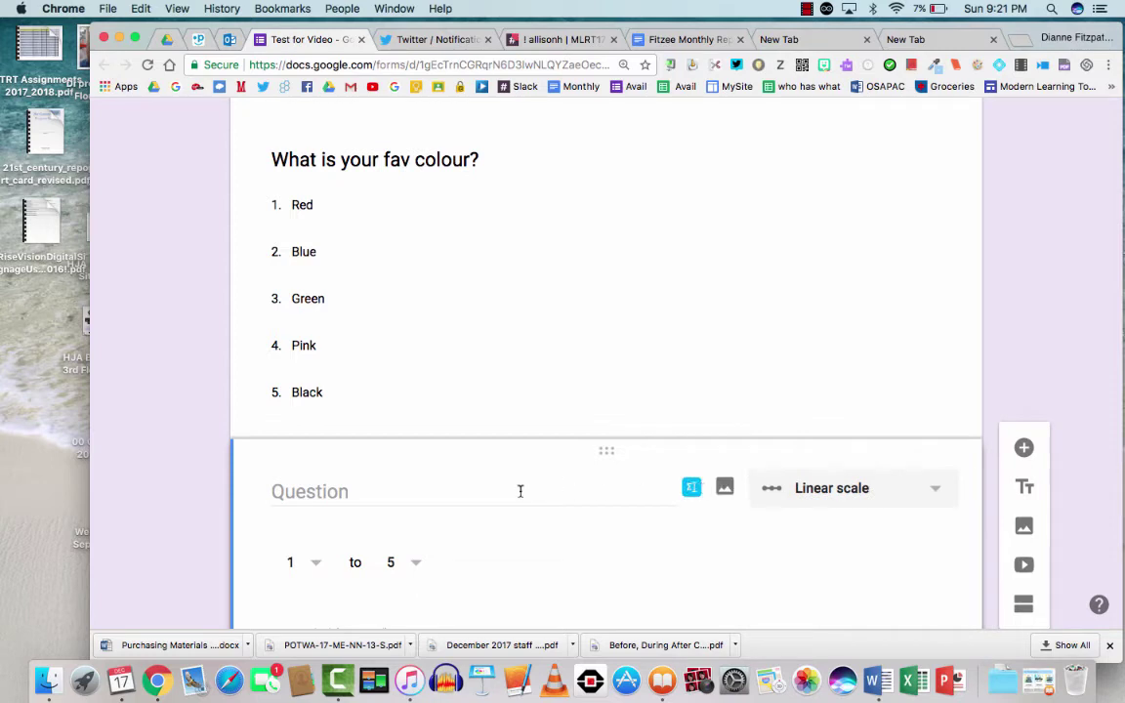
{"action": "type", "text": "On a"}
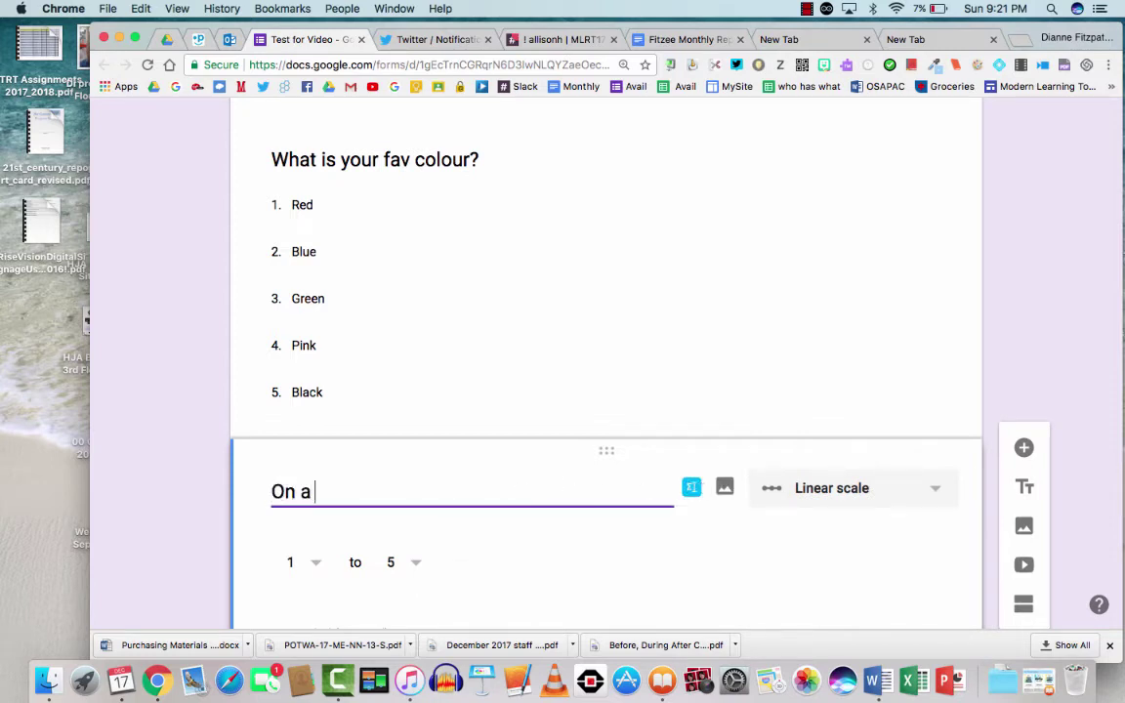
{"action": "type", "text": " scale of one to "}
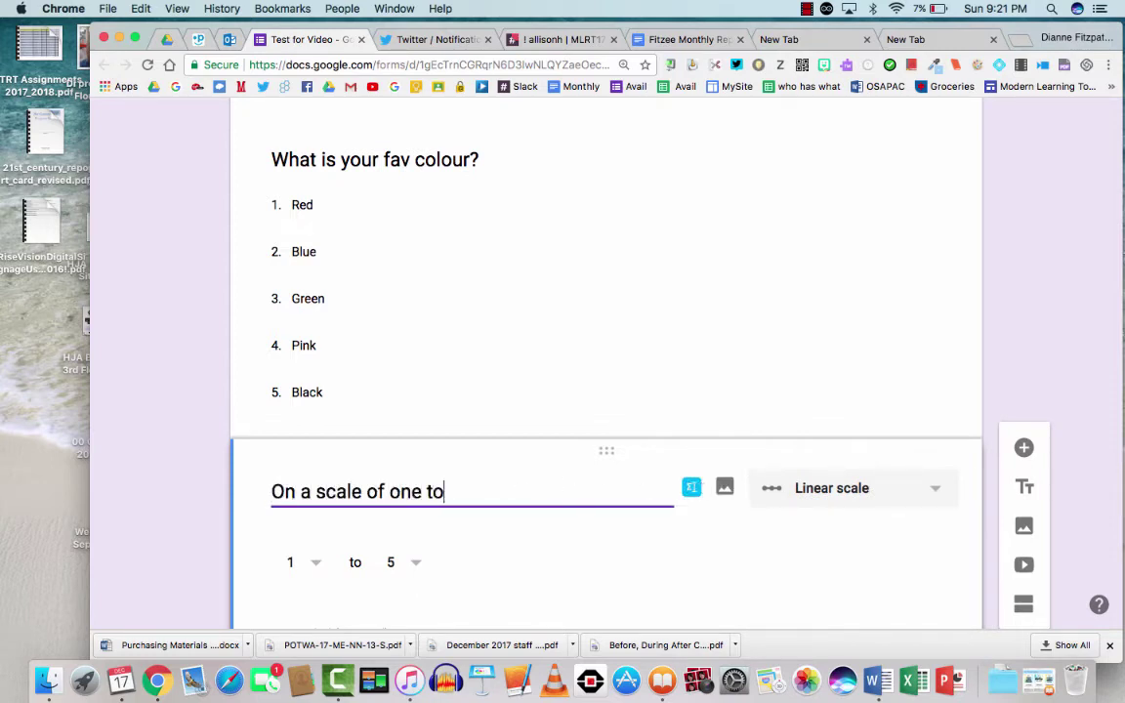
{"action": "type", "text": "5 how much do you like winter?"}
Label the scale ends 'Not at all - I hate it' and 'The most!! I love it'.
{"action": "scroll", "coordinate": [467, 532], "scroll_direction": "down", "scroll_amount": 3}
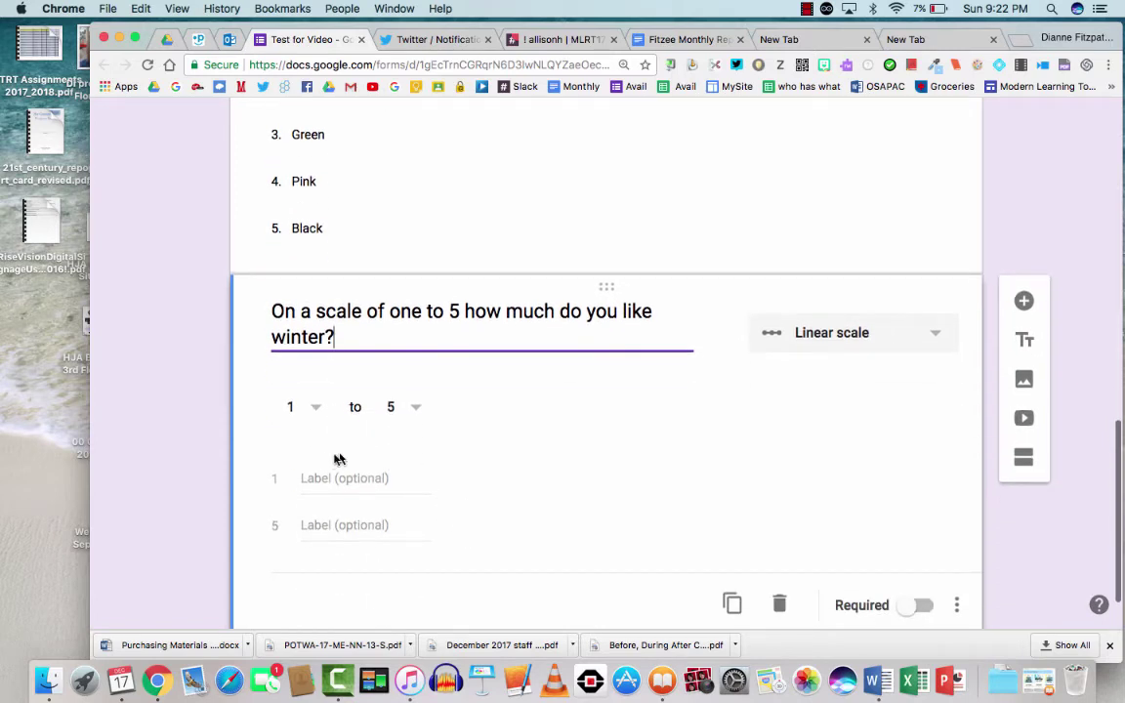
{"action": "left_click", "coordinate": [307, 478]}
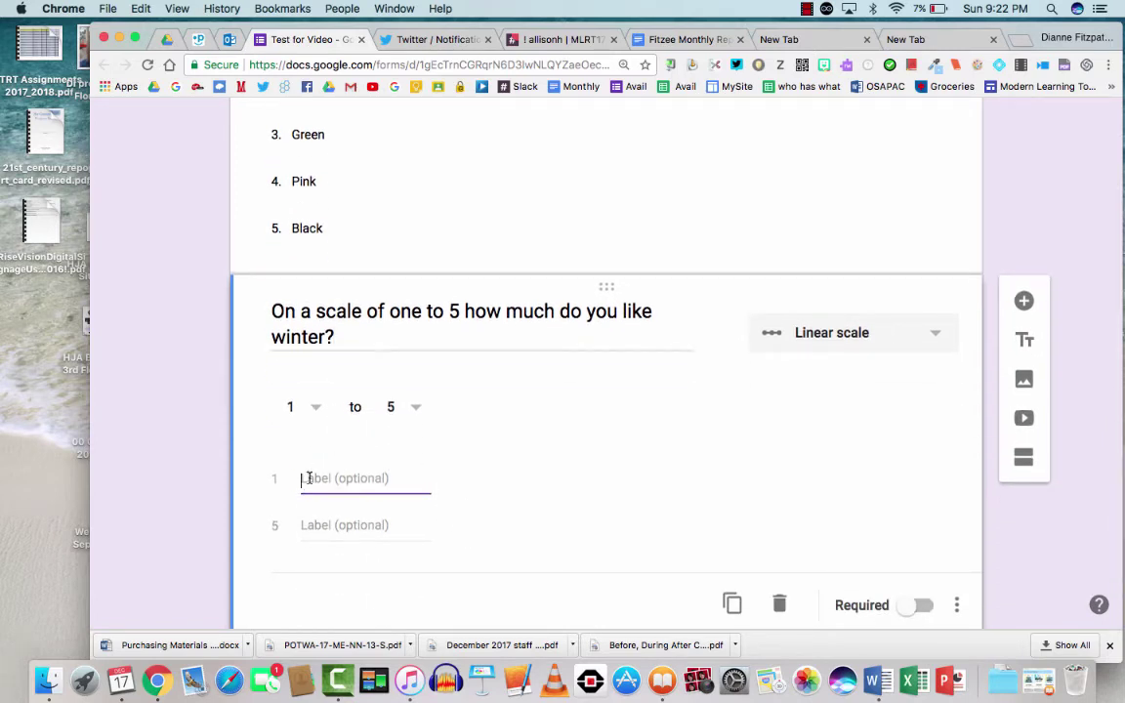
{"action": "type", "text": "Not"}
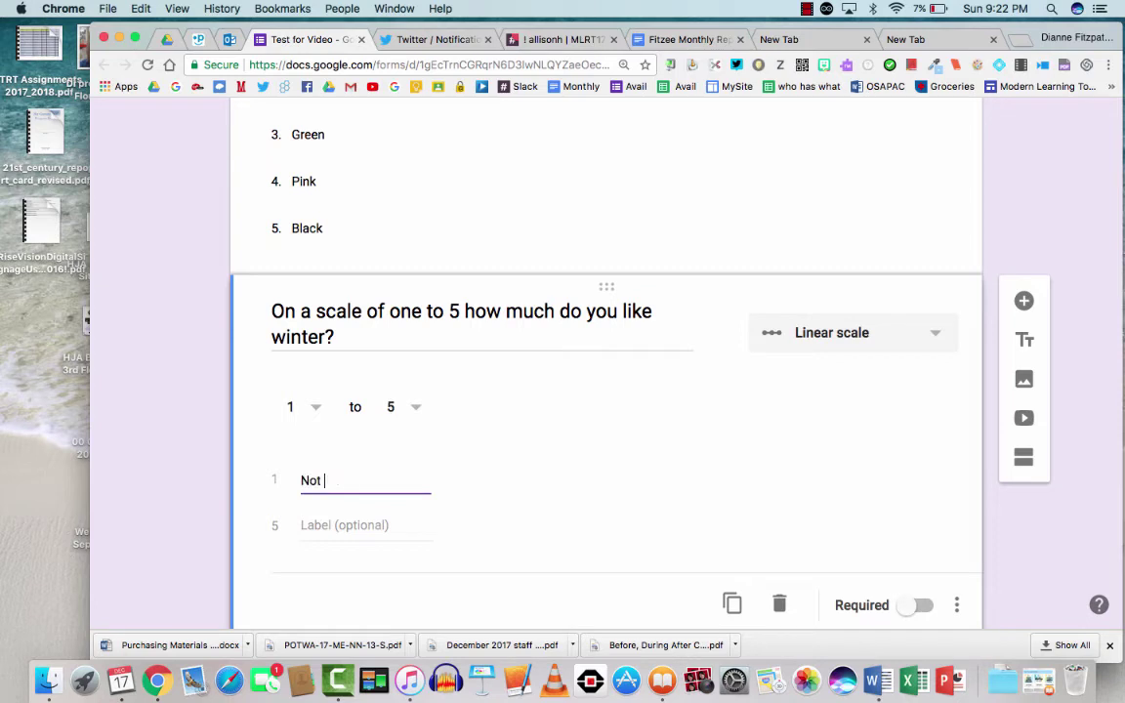
{"action": "type", "text": " at all - I hate it"}
{"action": "left_click", "coordinate": [318, 525]}
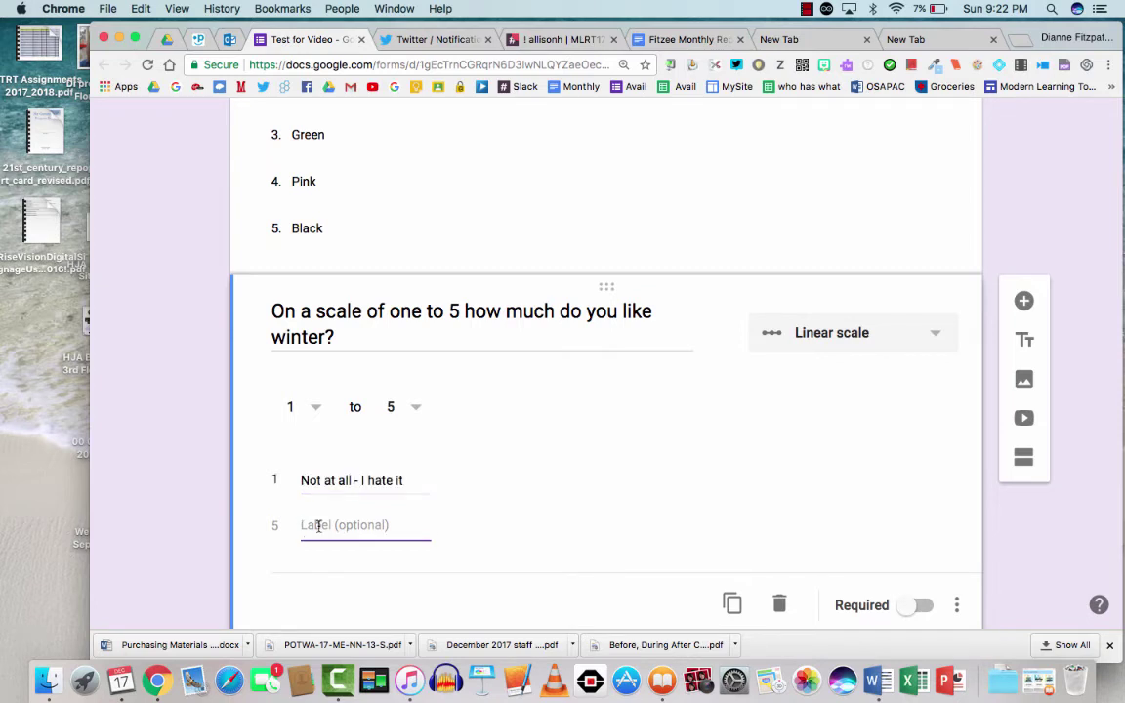
{"action": "type", "text": "The most!! I love it"}
{"action": "scroll", "coordinate": [617, 416], "scroll_direction": "up", "scroll_amount": 10}
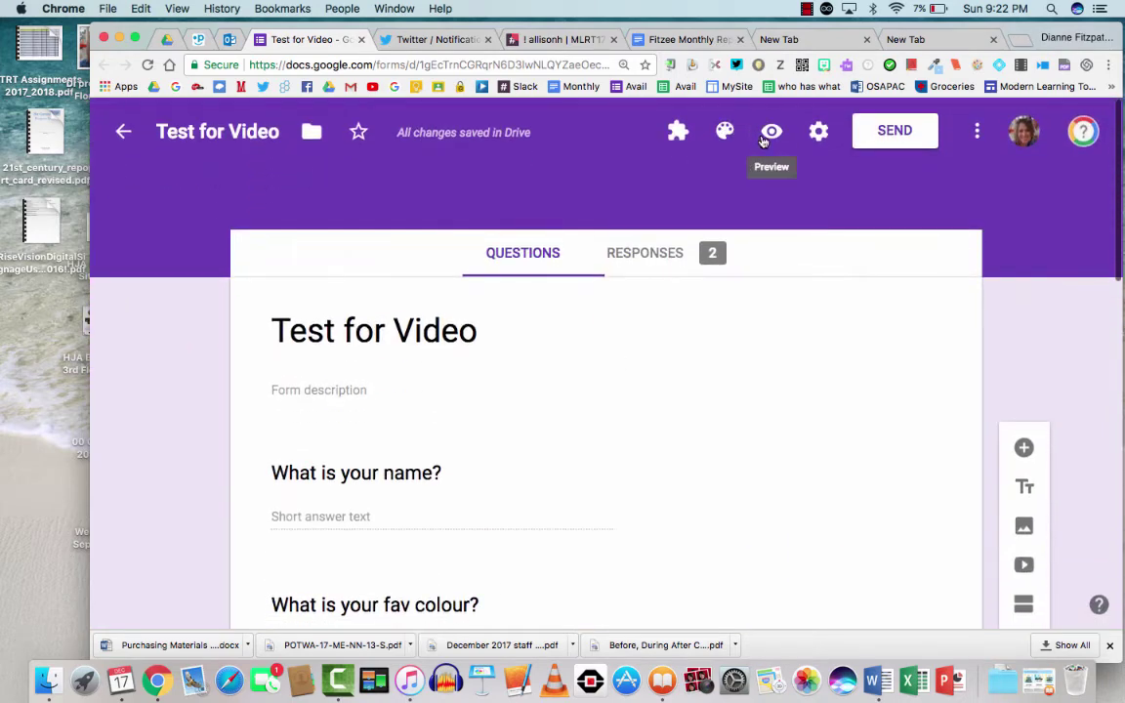
Submit a preview response rating winter 4, then close the preview.
{"action": "left_click", "coordinate": [763, 142]}
{"action": "scroll", "coordinate": [545, 359], "scroll_direction": "down", "scroll_amount": 10}
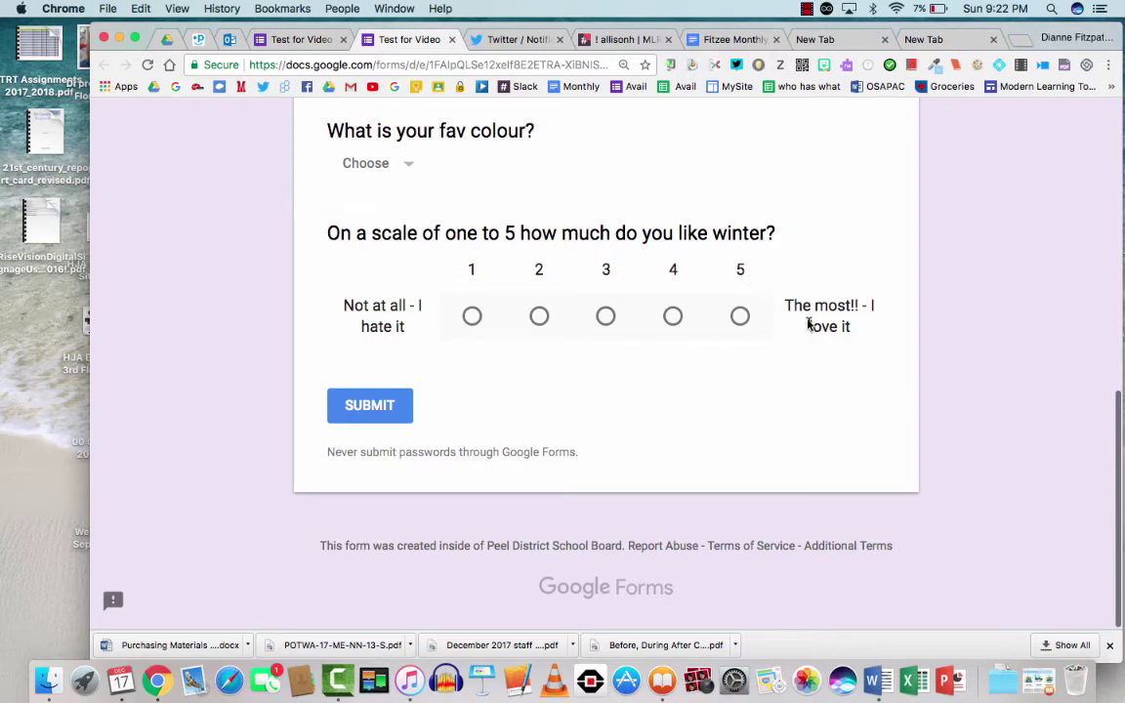
{"action": "left_click", "coordinate": [672, 315]}
{"action": "left_click", "coordinate": [409, 408]}
{"action": "key", "text": "super+w"}
{"action": "scroll", "coordinate": [441, 389], "scroll_direction": "down", "scroll_amount": 5}
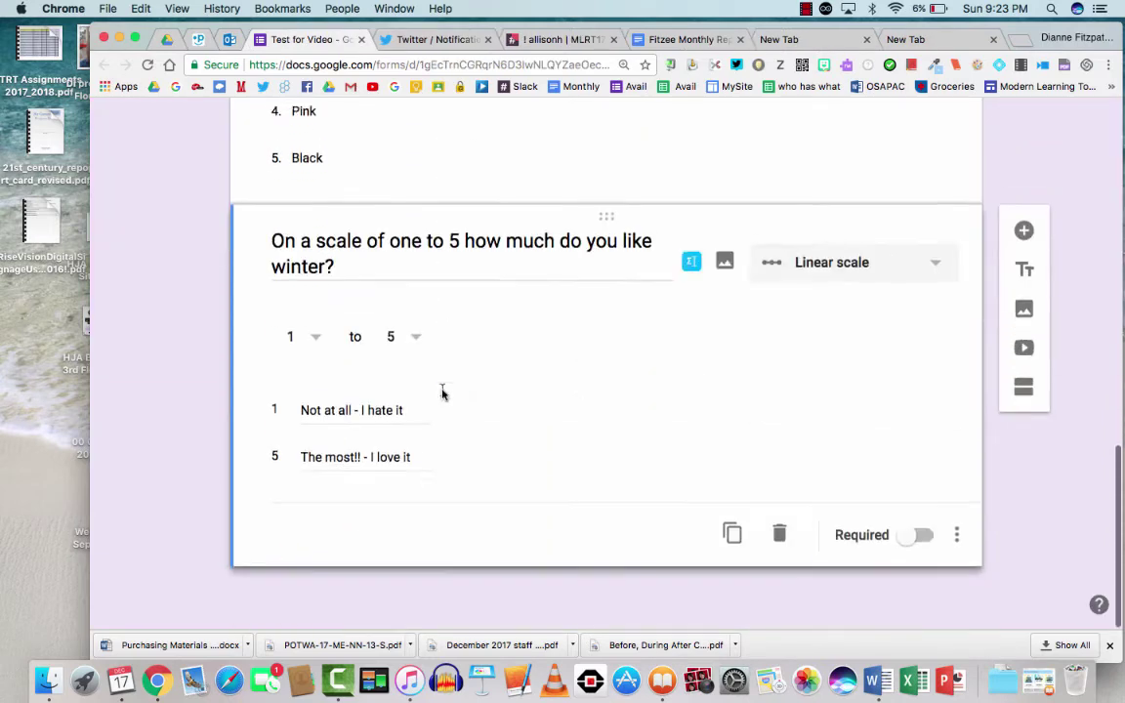
Add a multiple choice grid: 'For each of the following "accounts" indicate what the normal balance is'.
{"action": "left_click", "coordinate": [1022, 231]}
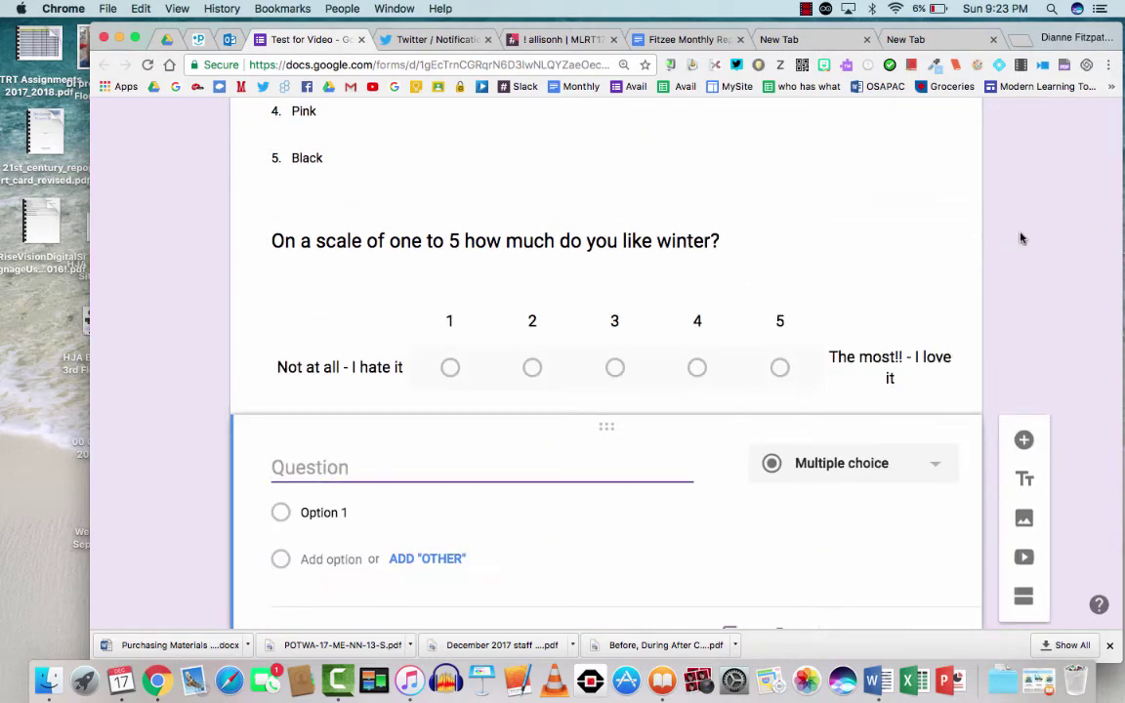
{"action": "left_click", "coordinate": [934, 470]}
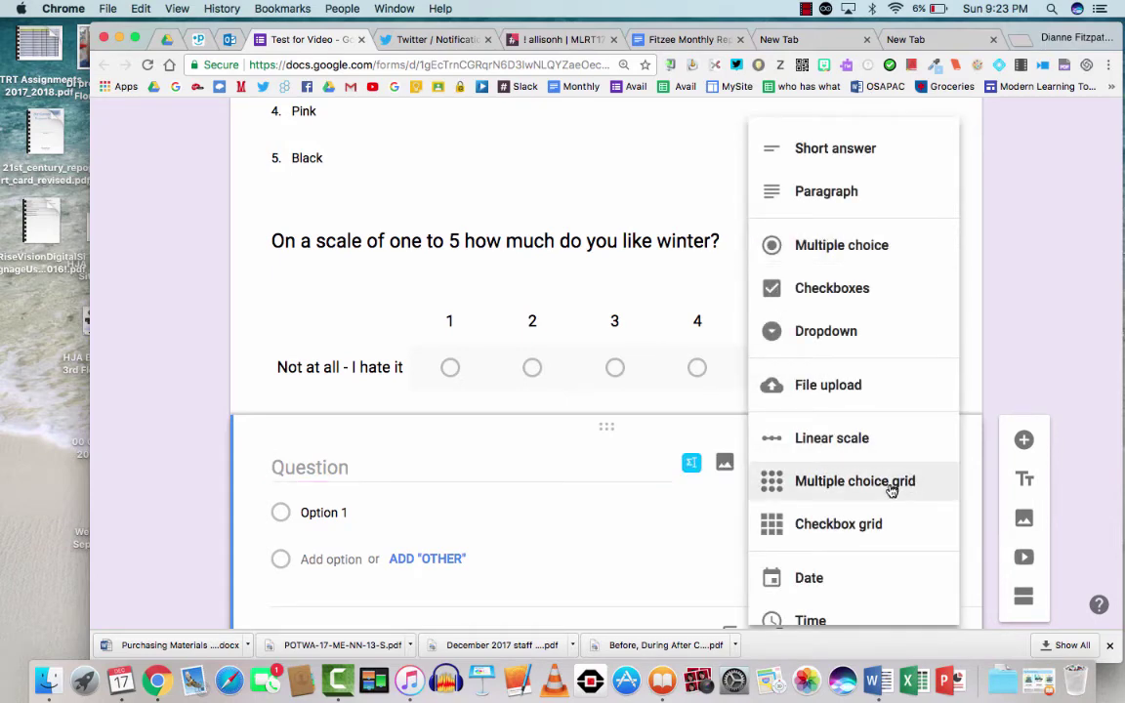
{"action": "scroll", "coordinate": [887, 490], "scroll_direction": "down", "scroll_amount": 3}
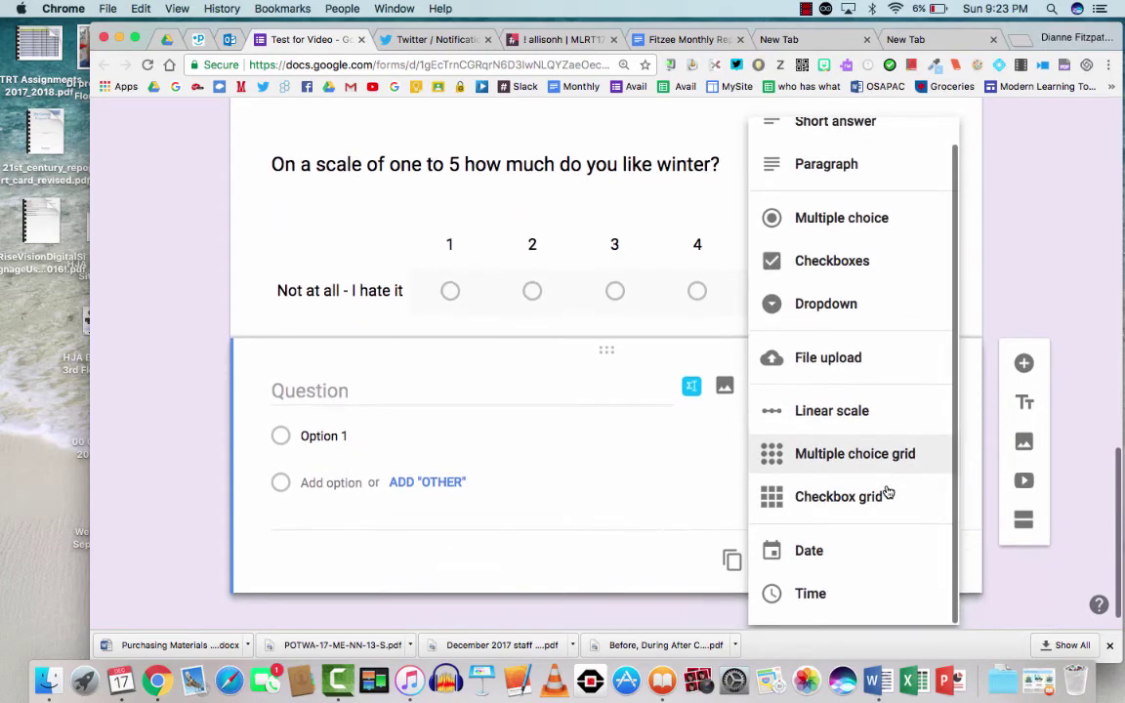
{"action": "left_click", "coordinate": [883, 454]}
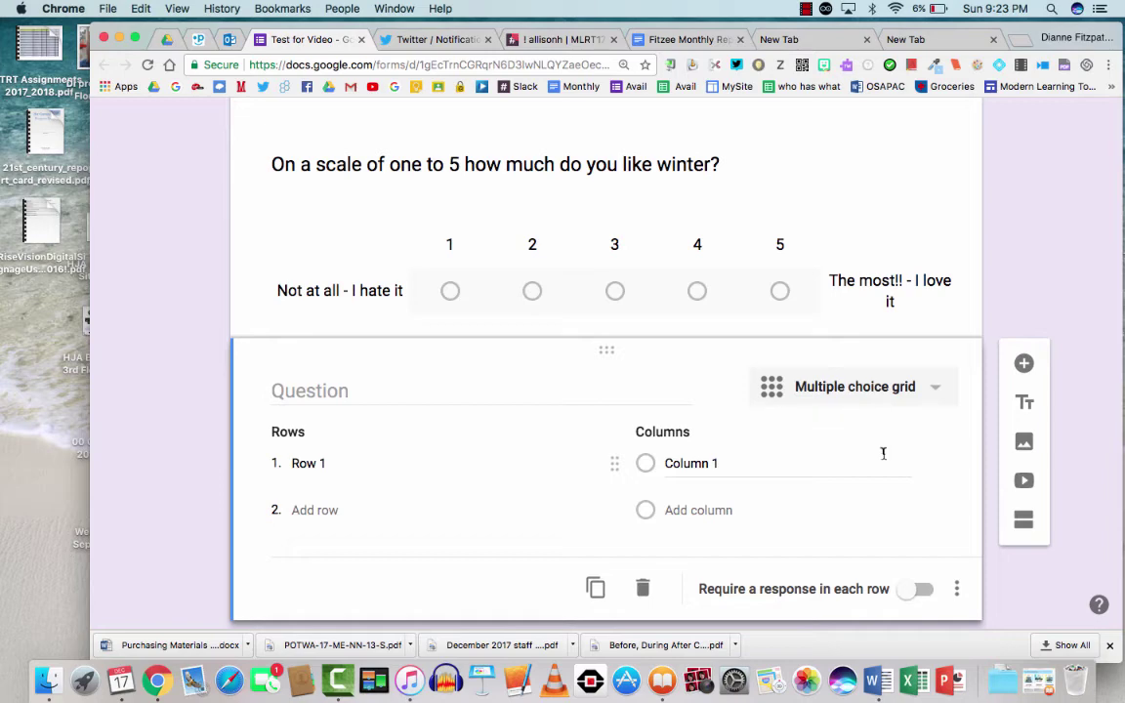
{"action": "left_click", "coordinate": [531, 394]}
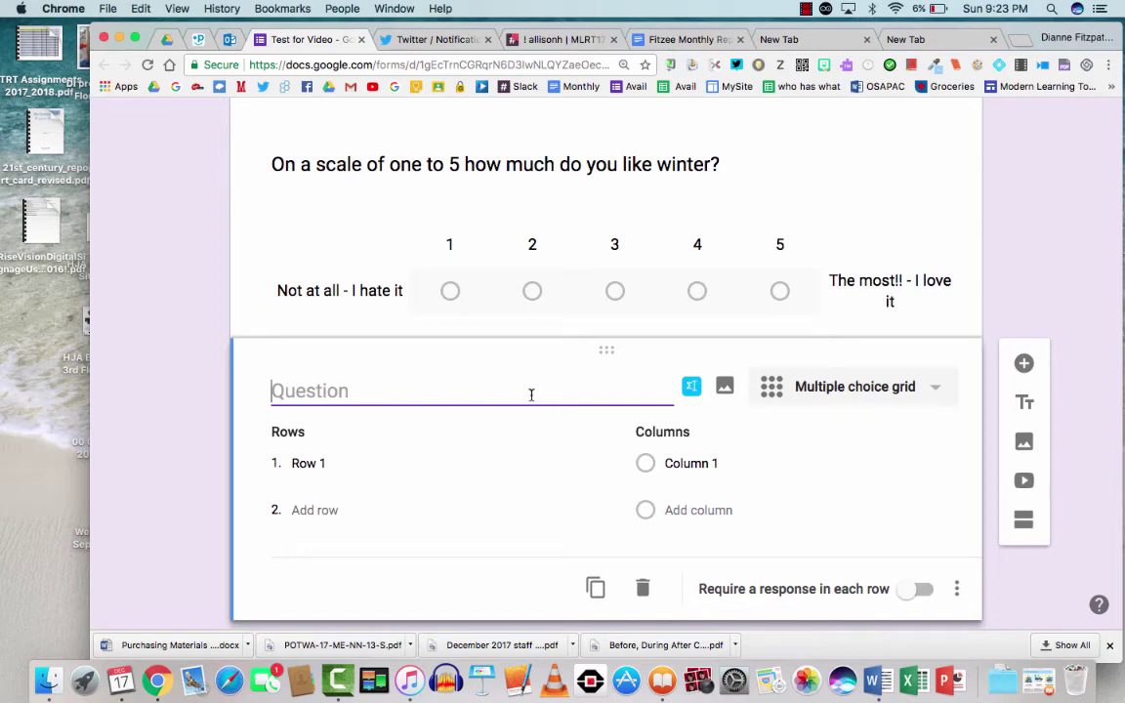
{"action": "type", "text": "For each of th"}
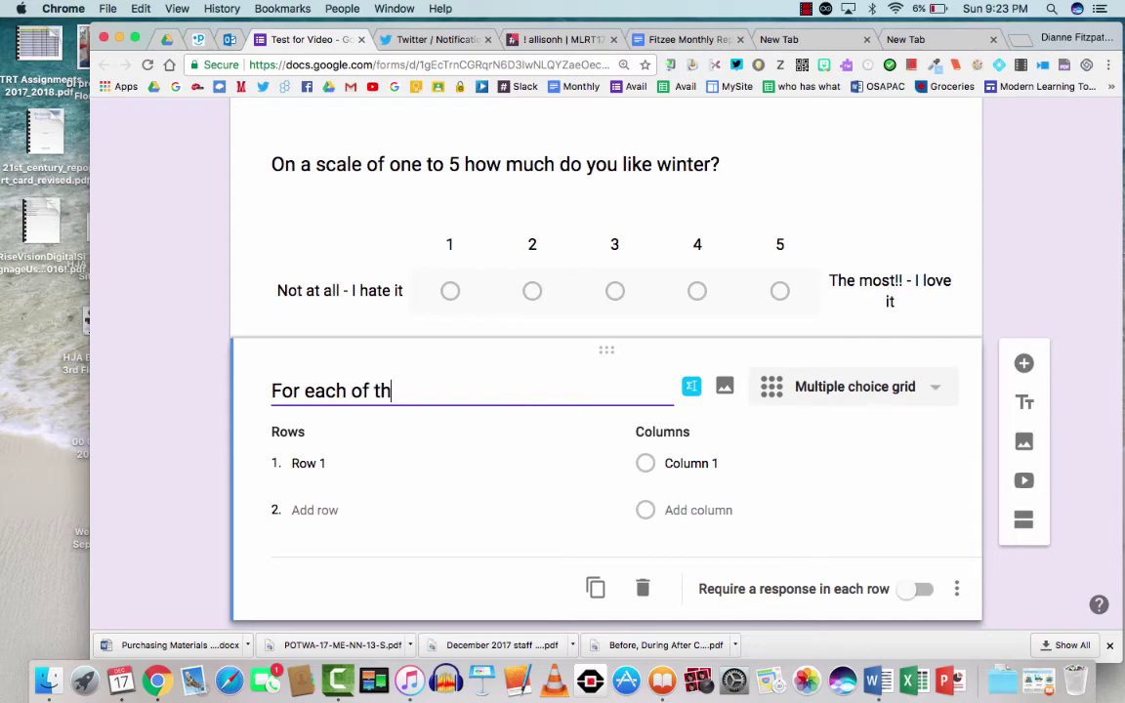
{"action": "type", "text": "e following"}
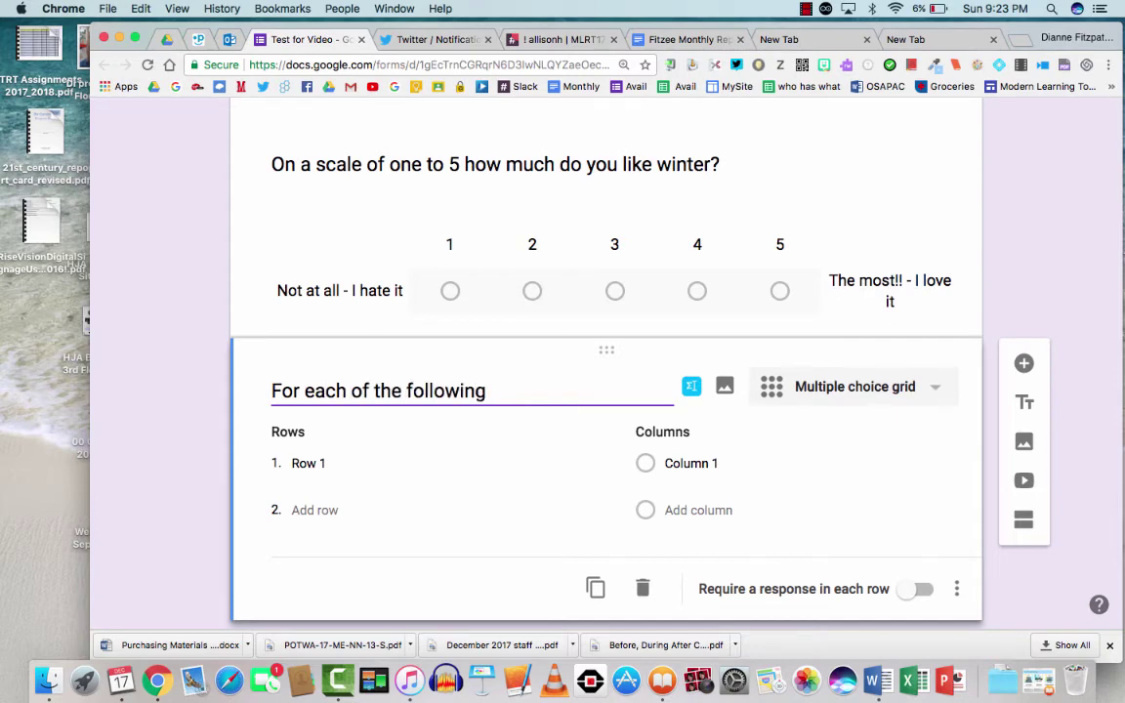
{"action": "type", "text": " \"account"}
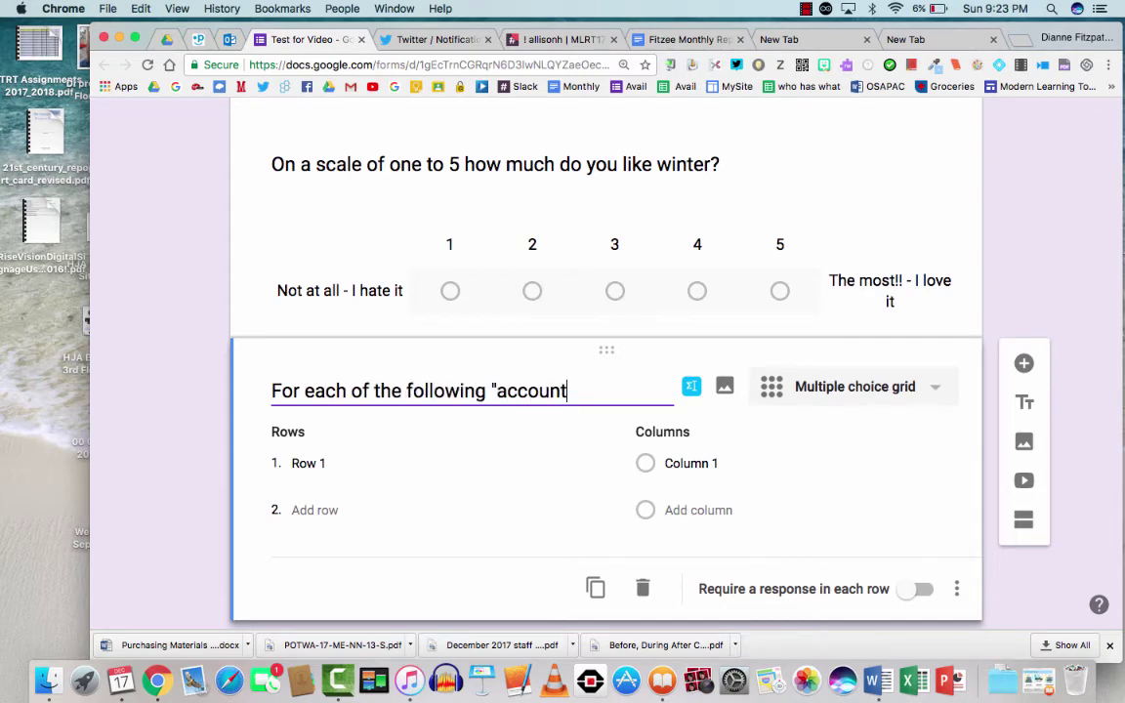
{"action": "type", "text": "s\" indicate what the "}
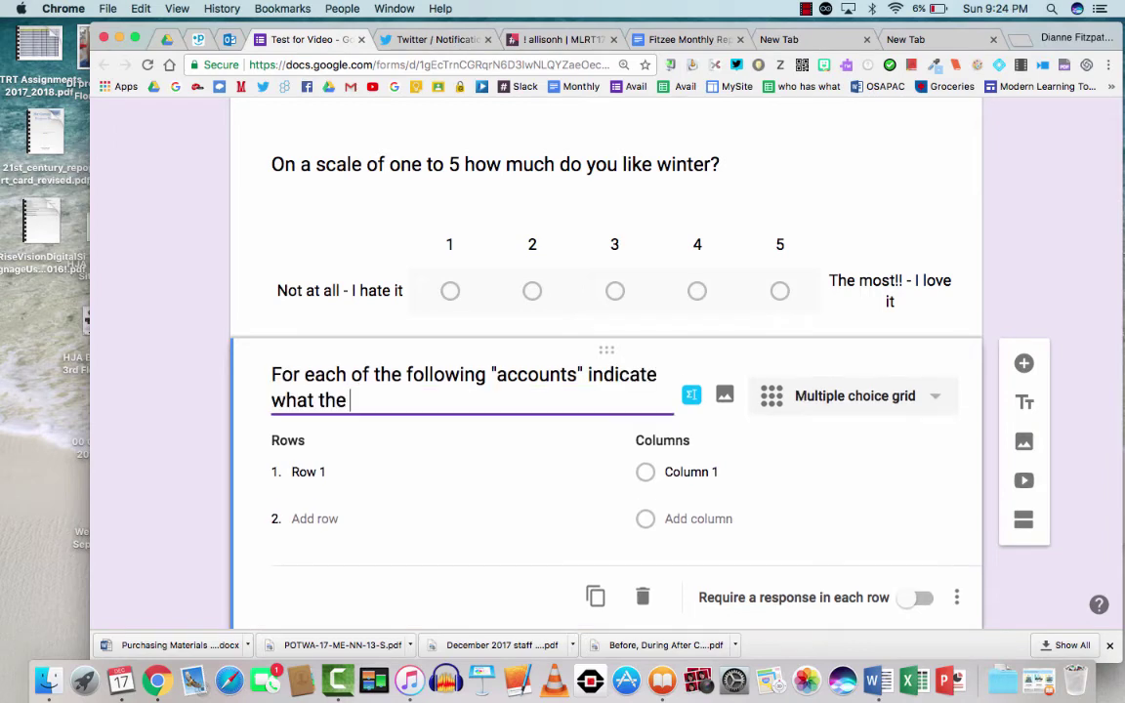
{"action": "type", "text": "normal balance is"}
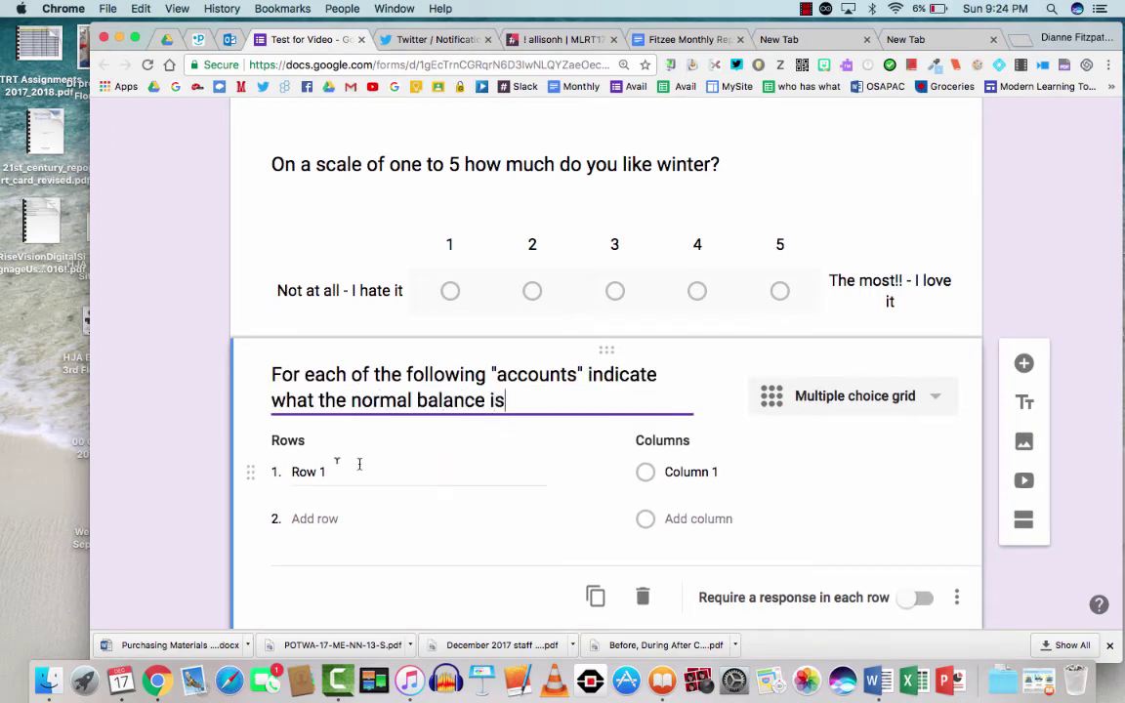
Enter grid rows Cash, AR, Truck and AP.
{"action": "left_click", "coordinate": [319, 471]}
{"action": "type", "text": "Cahs"}
{"action": "left_click", "coordinate": [314, 519]}
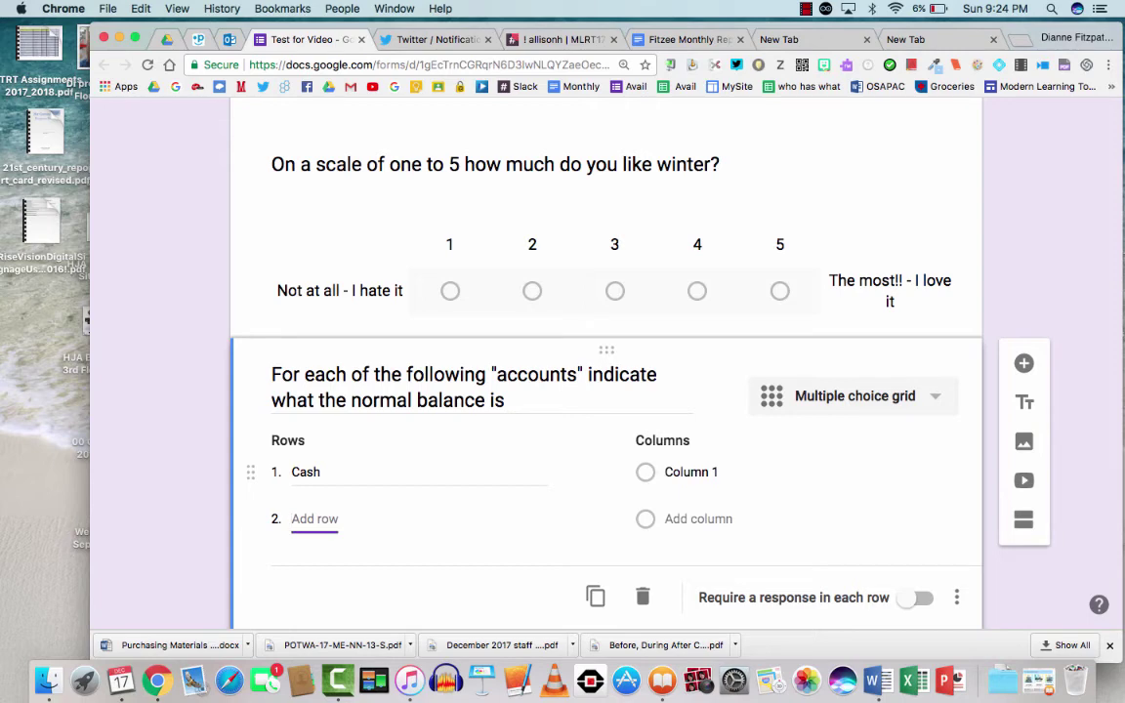
{"action": "type", "text": "AR"}
{"action": "key", "text": "Return"}
{"action": "type", "text": "Tr"}
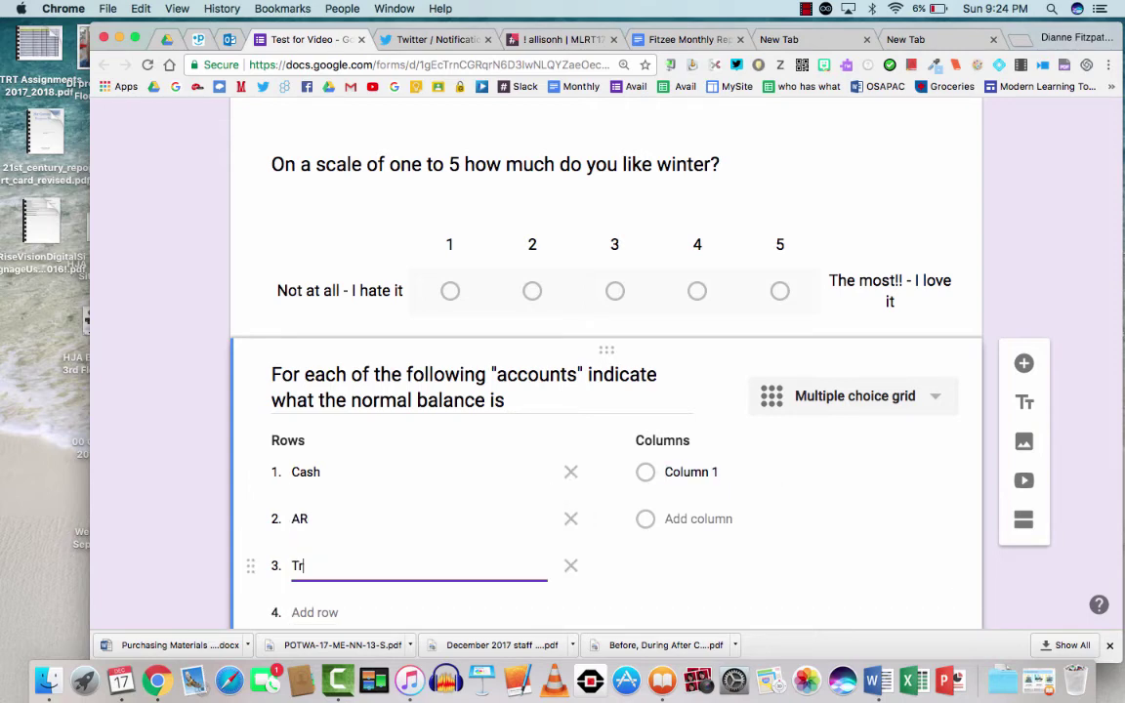
{"action": "type", "text": "uck"}
{"action": "key", "text": "Return"}
{"action": "type", "text": "AP"}
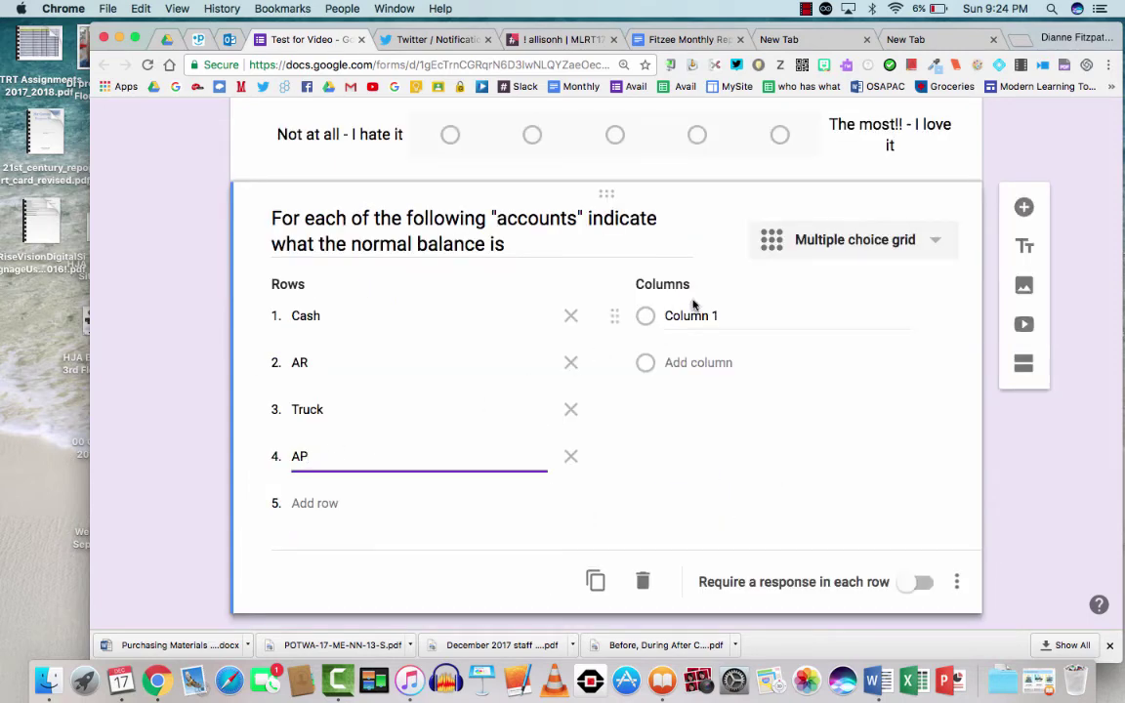
Set grid columns Debit and Credit and add a fifth row, Owner's Capital.
{"action": "left_click", "coordinate": [673, 314]}
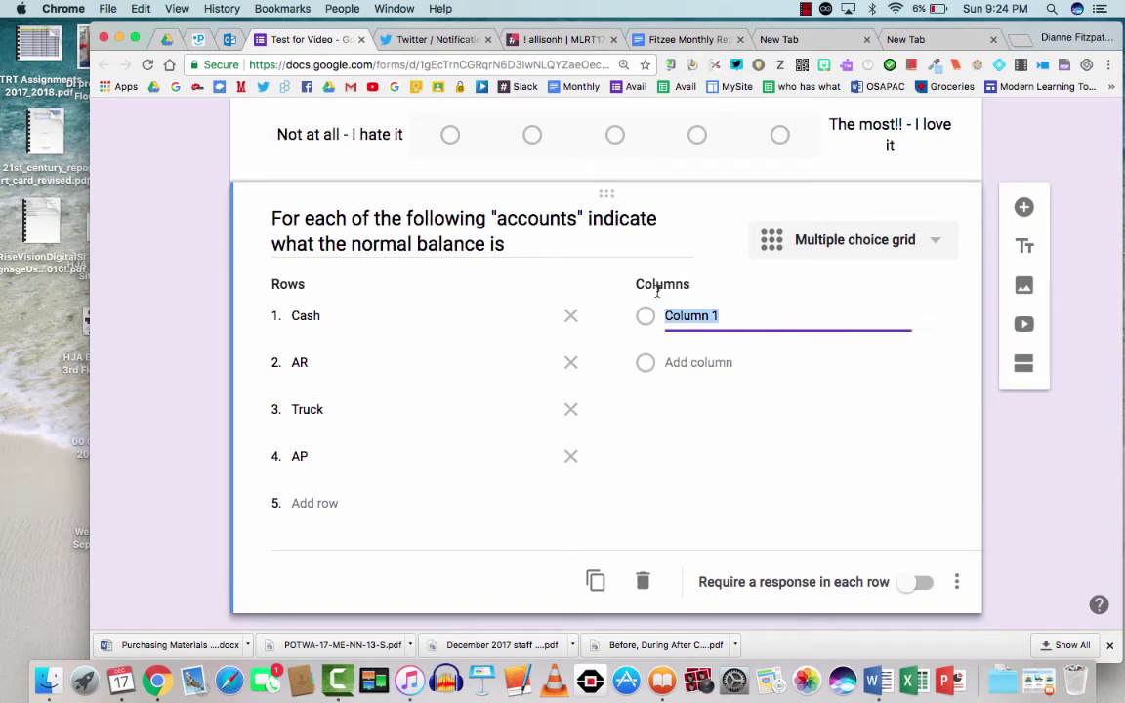
{"action": "type", "text": "Debit"}
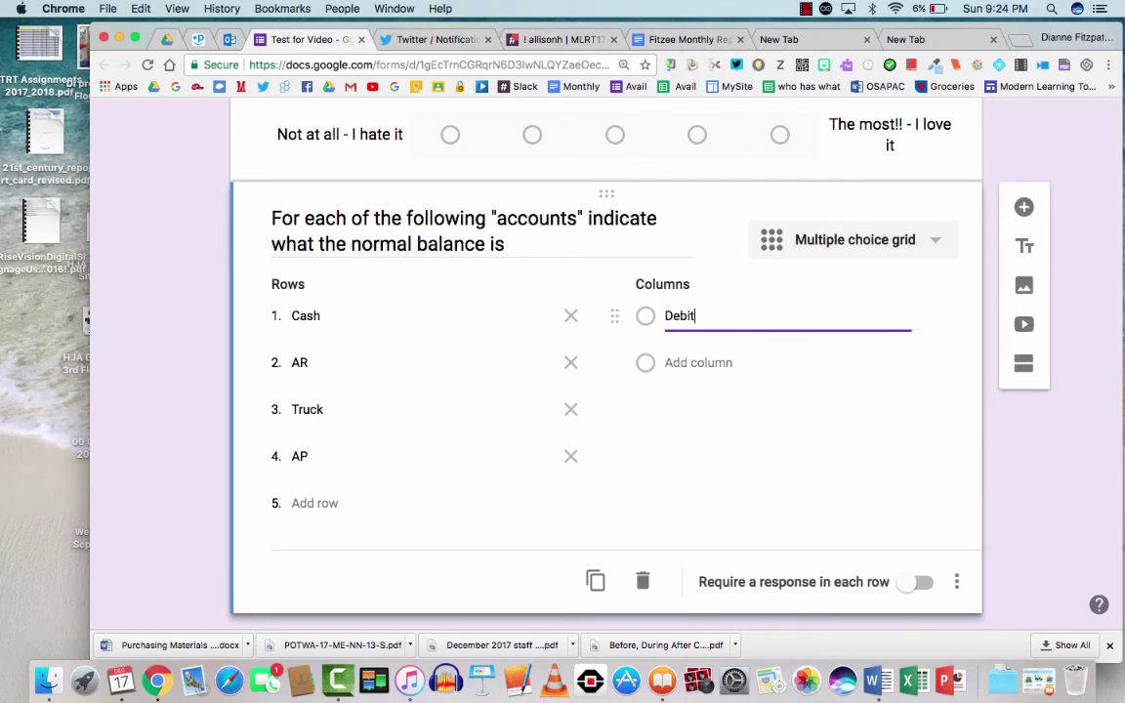
{"action": "key", "text": "Tab"}
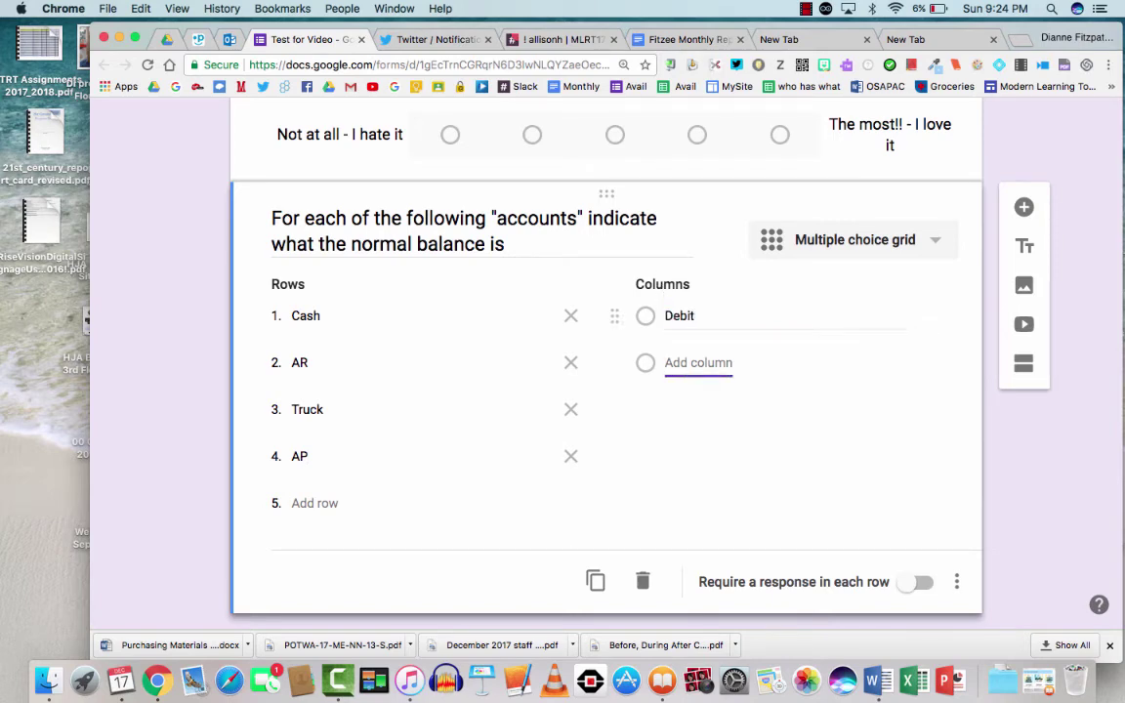
{"action": "type", "text": "Credit"}
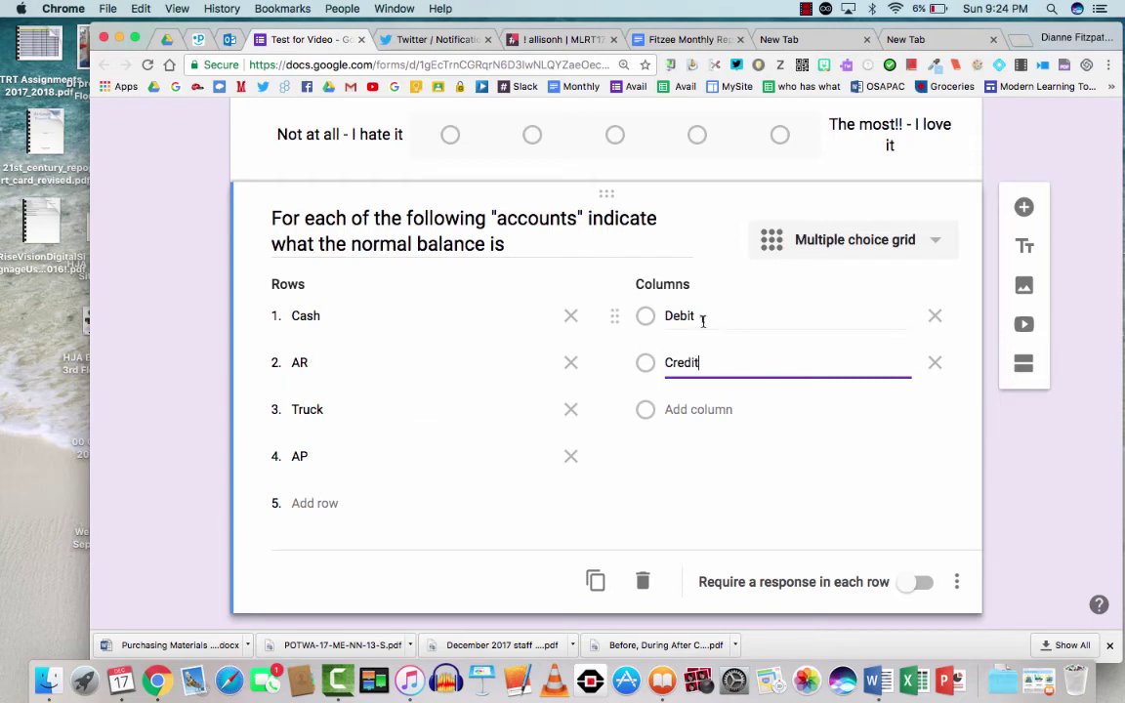
{"action": "left_click", "coordinate": [303, 503]}
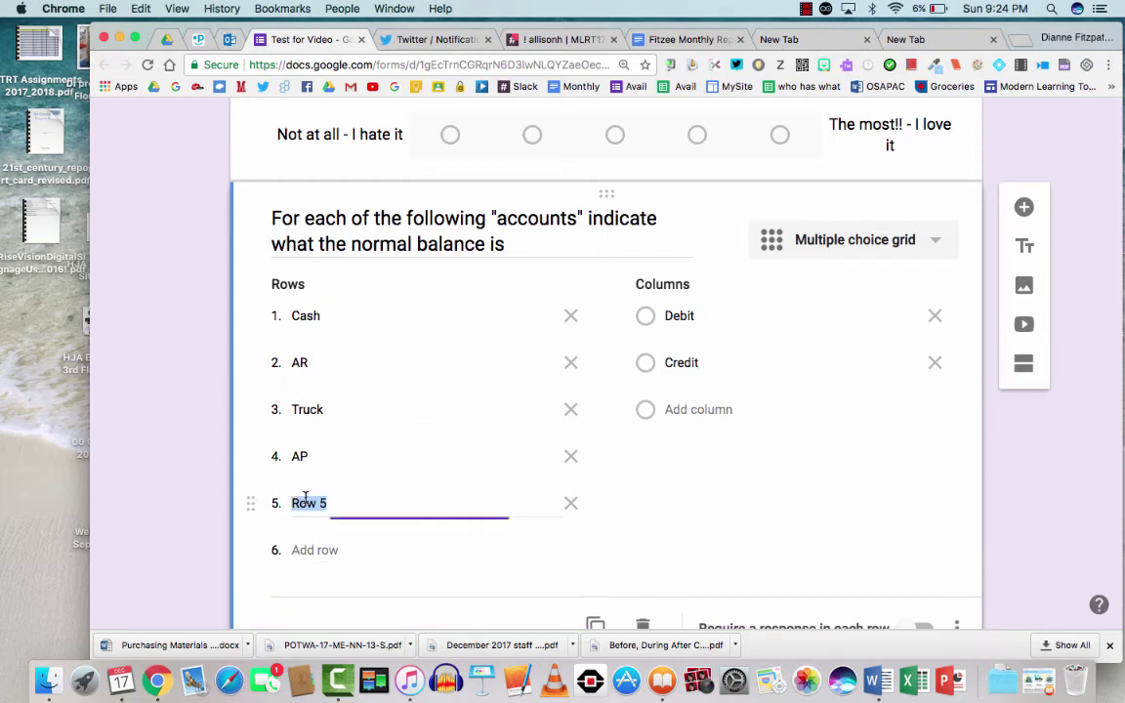
{"action": "type", "text": "Owner's Capital"}
{"action": "scroll", "coordinate": [673, 429], "scroll_direction": "up", "scroll_amount": 10}
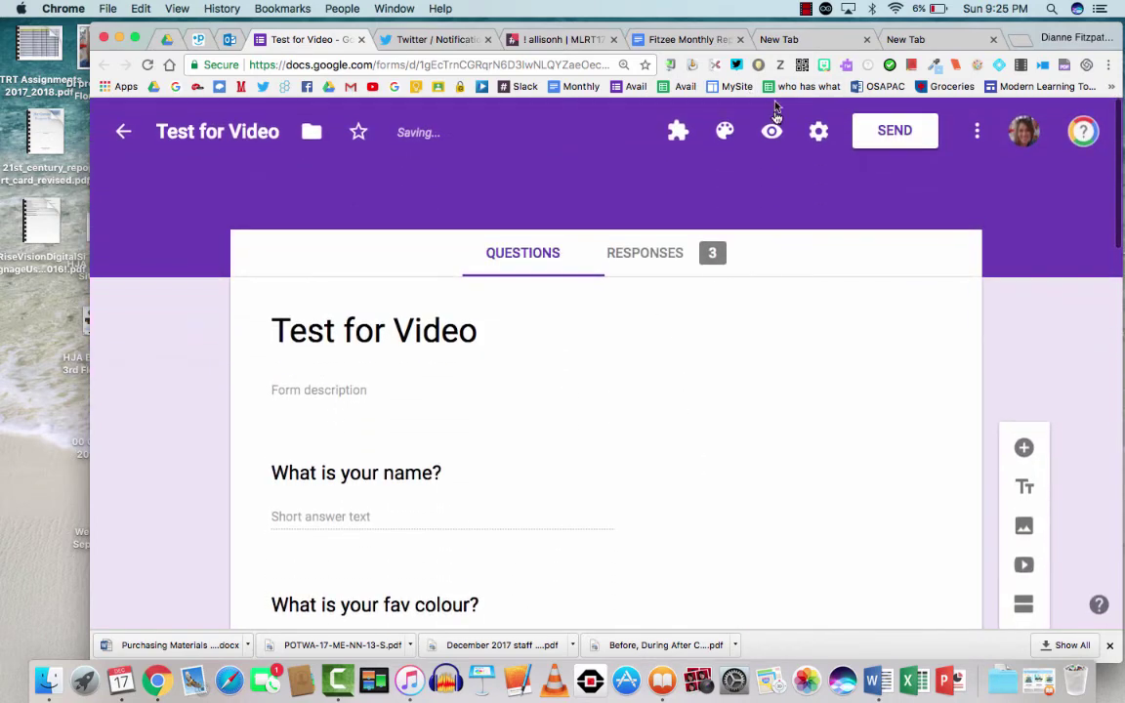
Preview the form and scroll down to the debit/credit accounts grid and Submit button.
{"action": "left_click", "coordinate": [772, 131]}
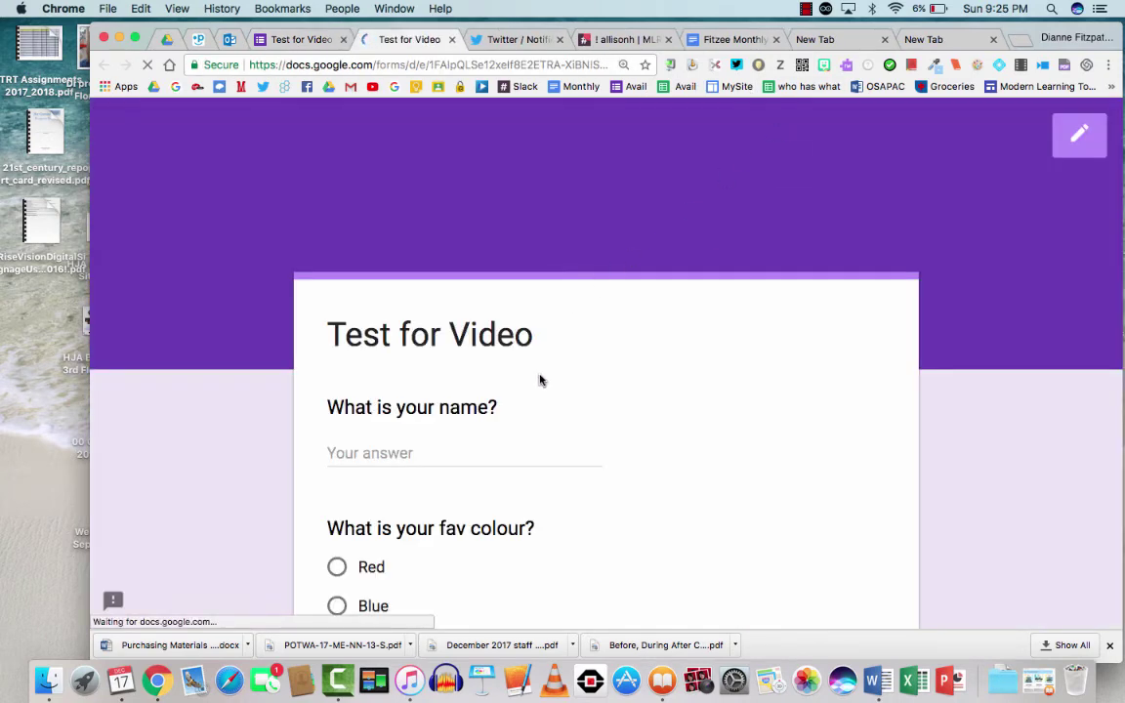
{"action": "scroll", "coordinate": [540, 380], "scroll_direction": "down", "scroll_amount": 10}
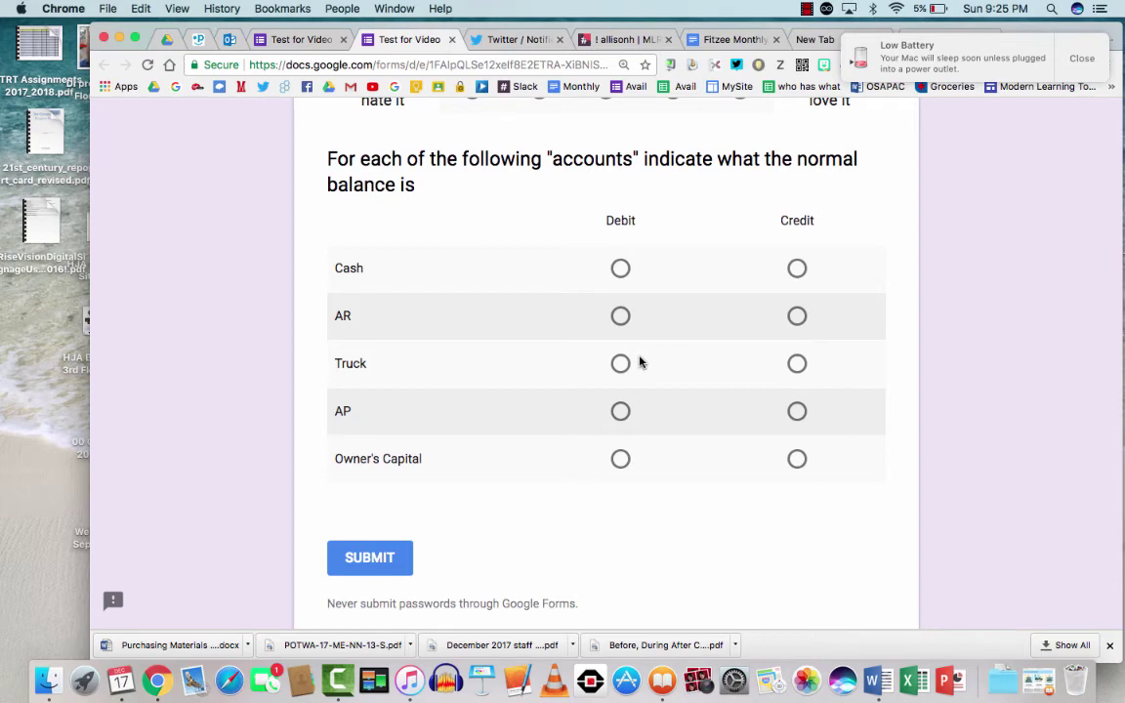
Back in the editor, delete the blank untitled multiple-choice question below the accounts grid.
{"action": "key", "text": "ctrl+shift+Tab"}
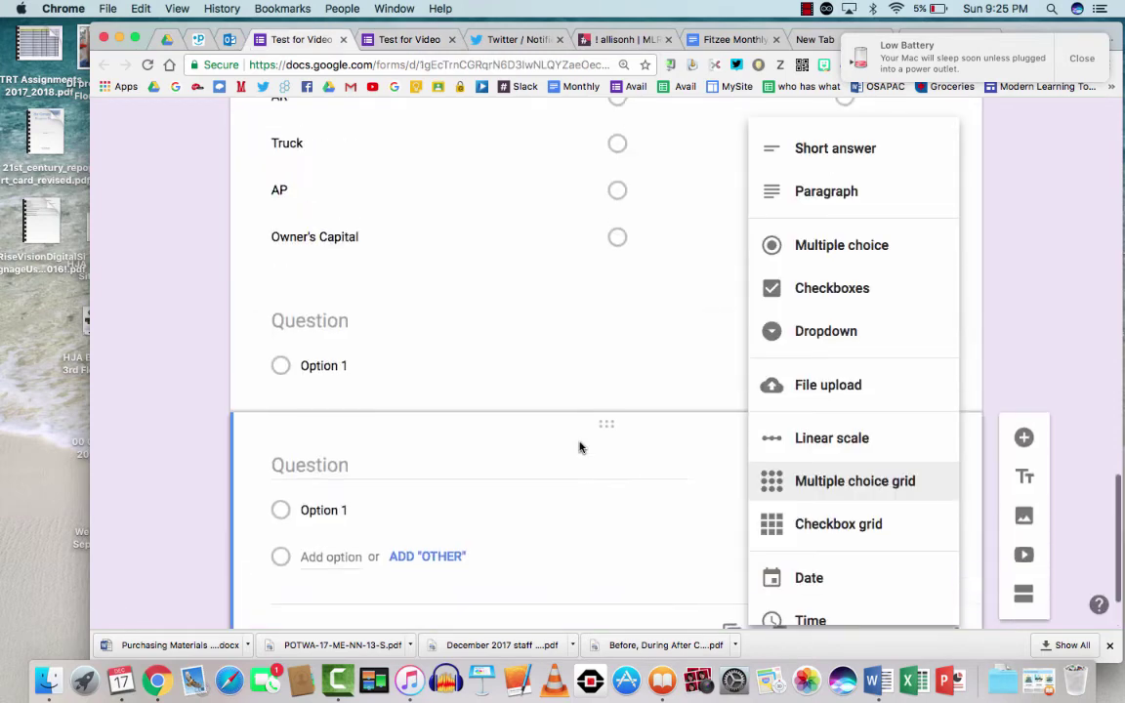
{"action": "scroll", "coordinate": [577, 444], "scroll_direction": "up", "scroll_amount": 1}
{"action": "left_click", "coordinate": [610, 439]}
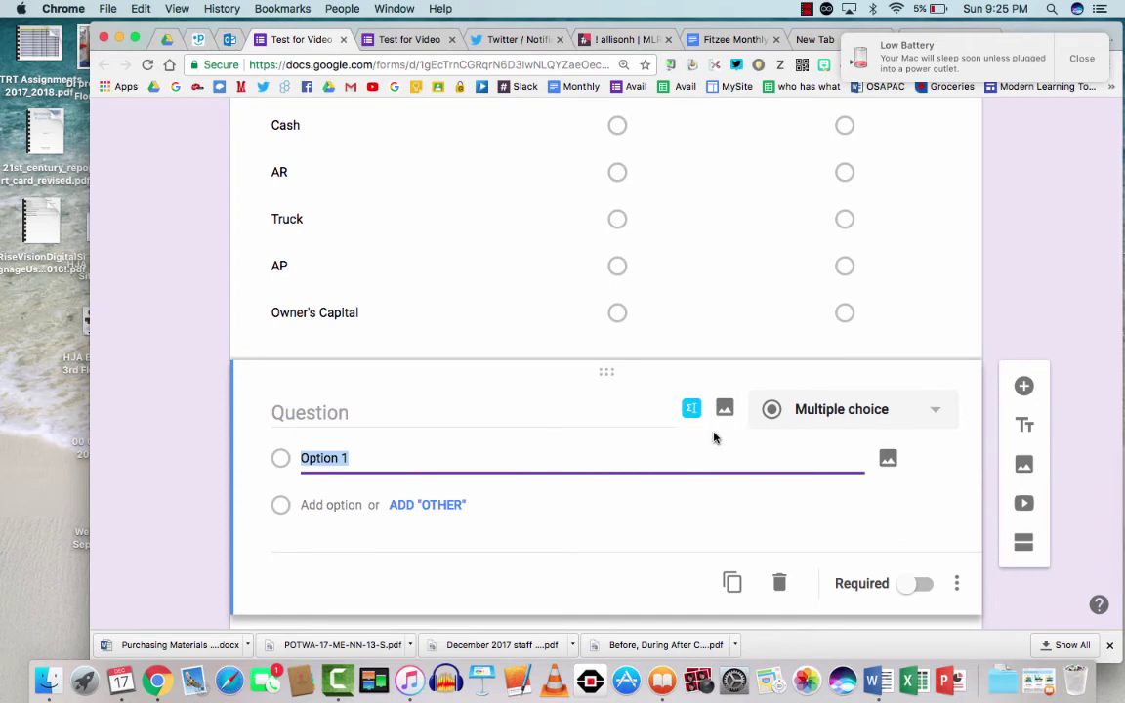
{"action": "left_click", "coordinate": [780, 583]}
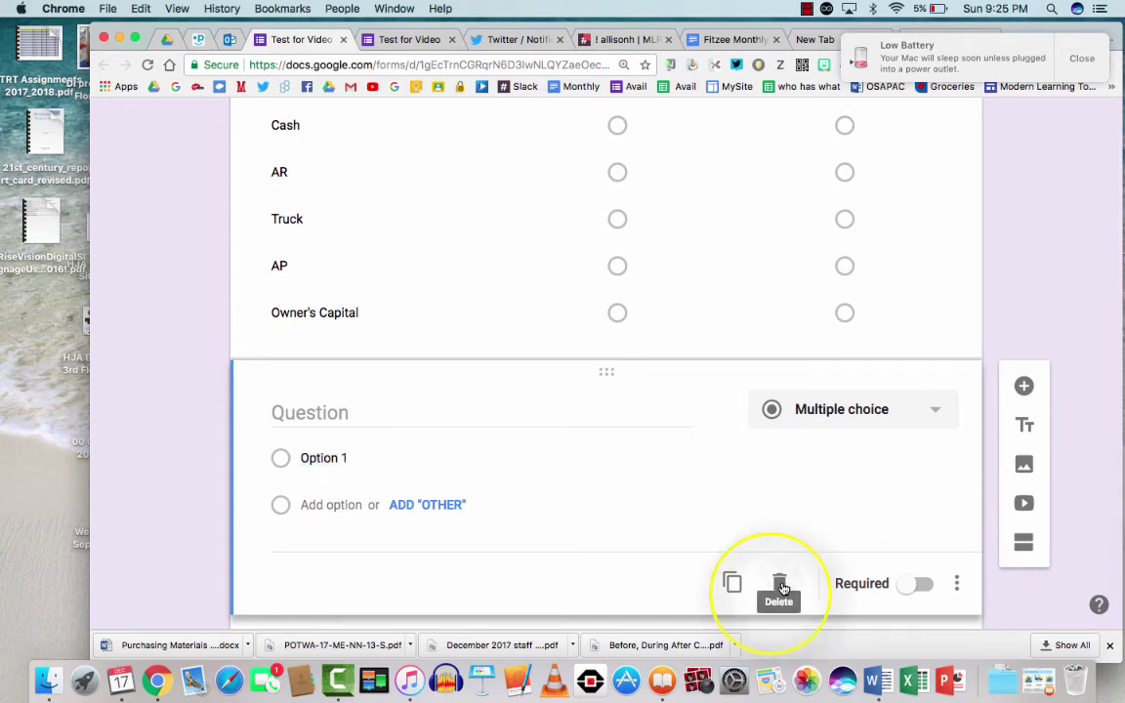
{"action": "scroll", "coordinate": [781, 541], "scroll_direction": "up", "scroll_amount": 15}
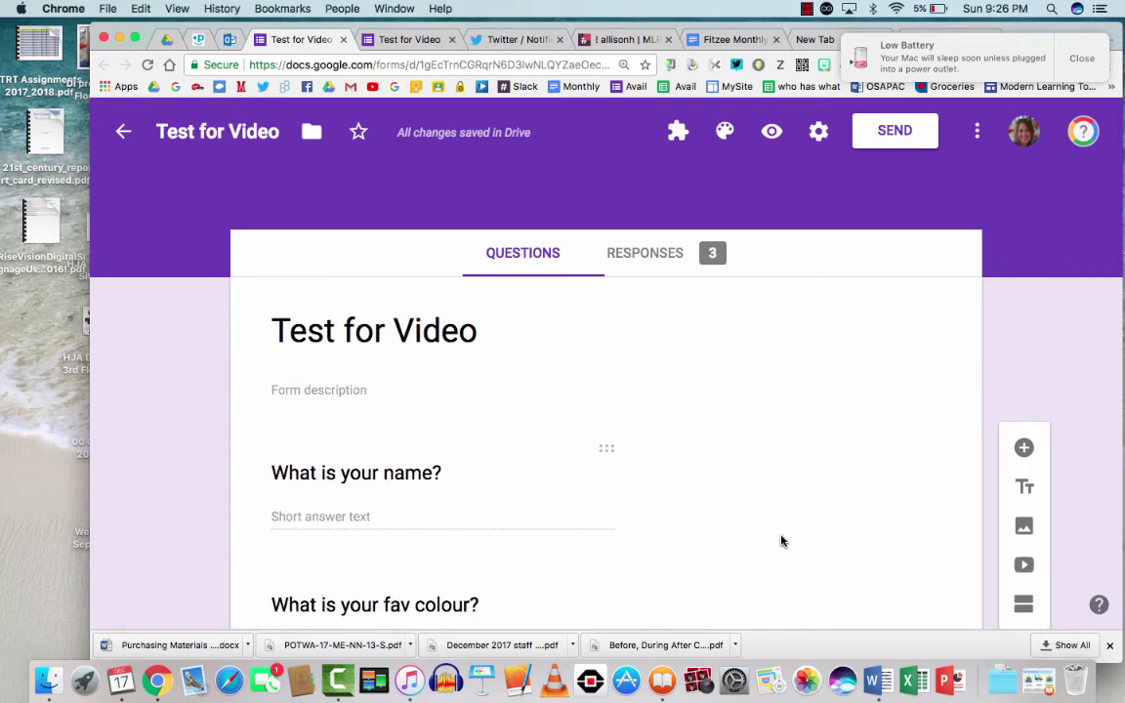
Make the 'What is your name?' question required.
{"action": "scroll", "coordinate": [730, 474], "scroll_direction": "down", "scroll_amount": 3}
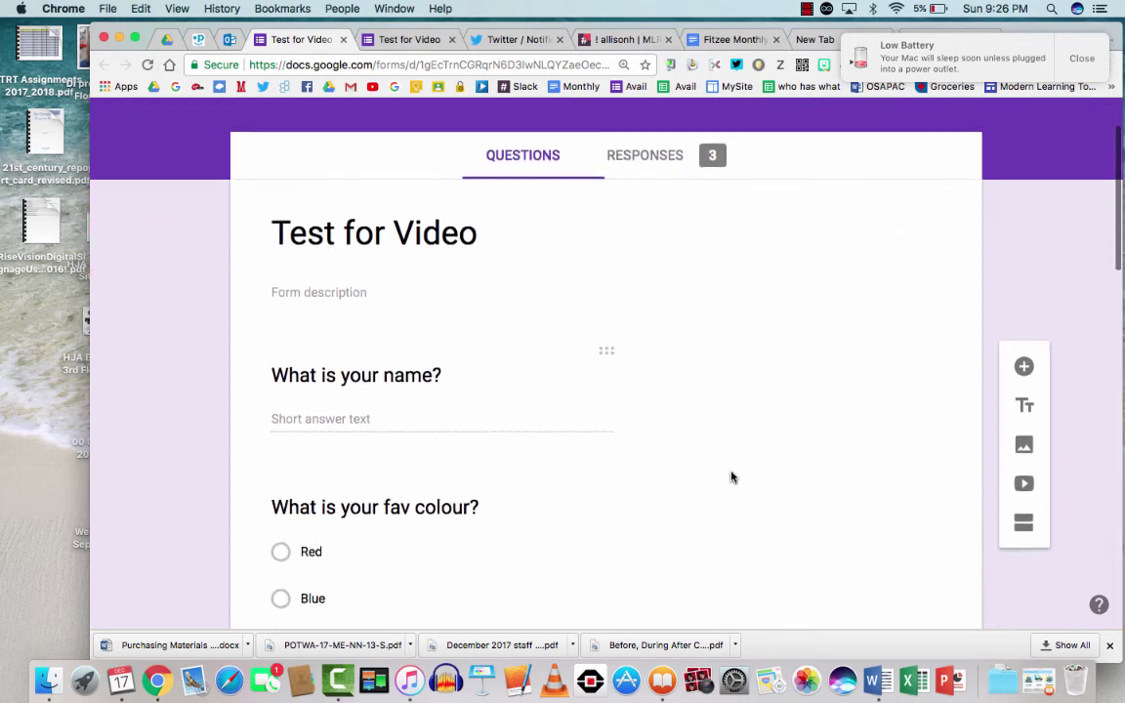
{"action": "left_click", "coordinate": [667, 395]}
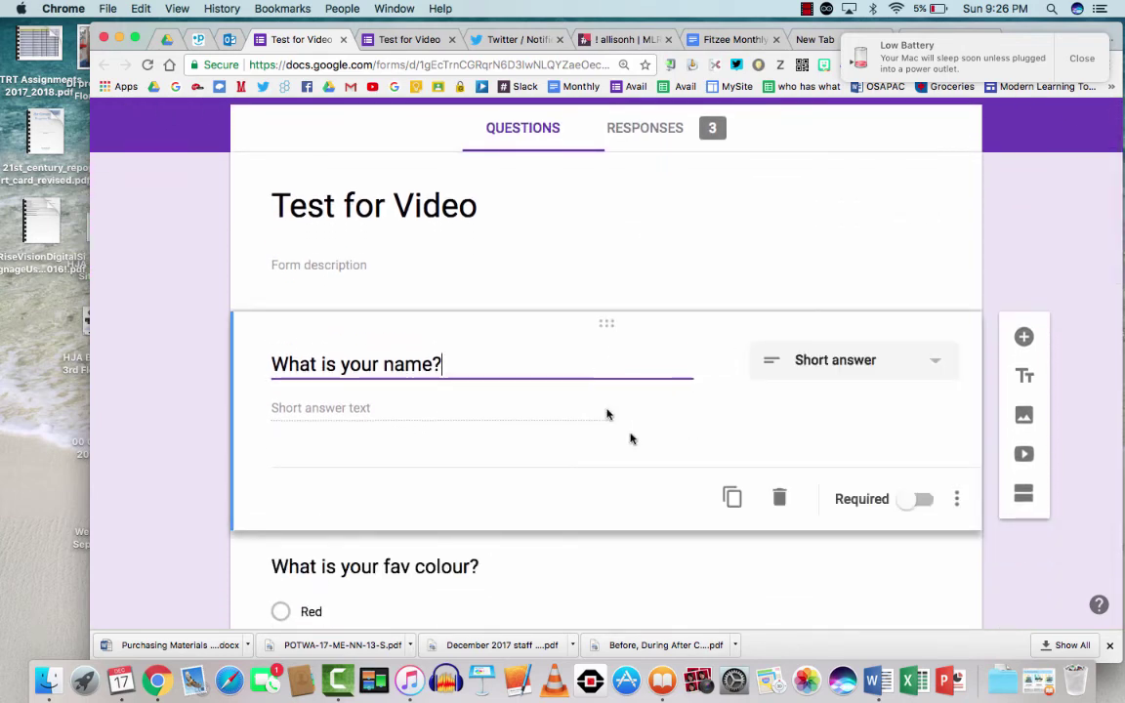
{"action": "left_click", "coordinate": [918, 503]}
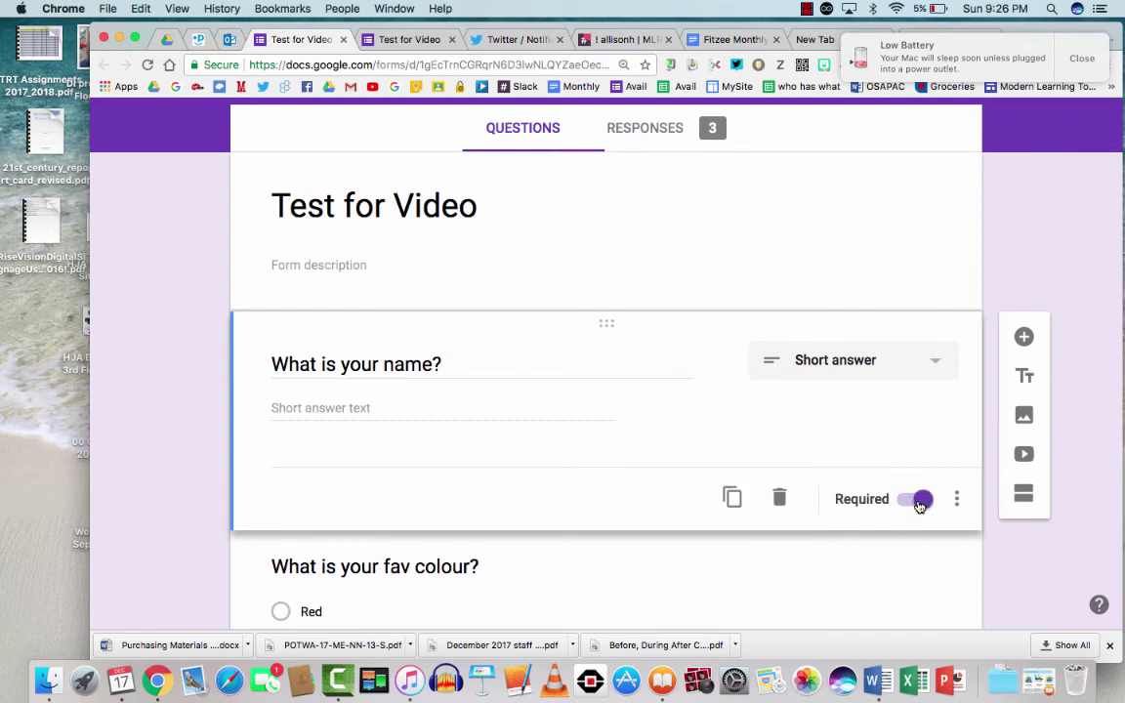
Close the form preview tab and return to the editor.
{"action": "key", "text": "ctrl+Tab"}
{"action": "key", "text": "super+w"}
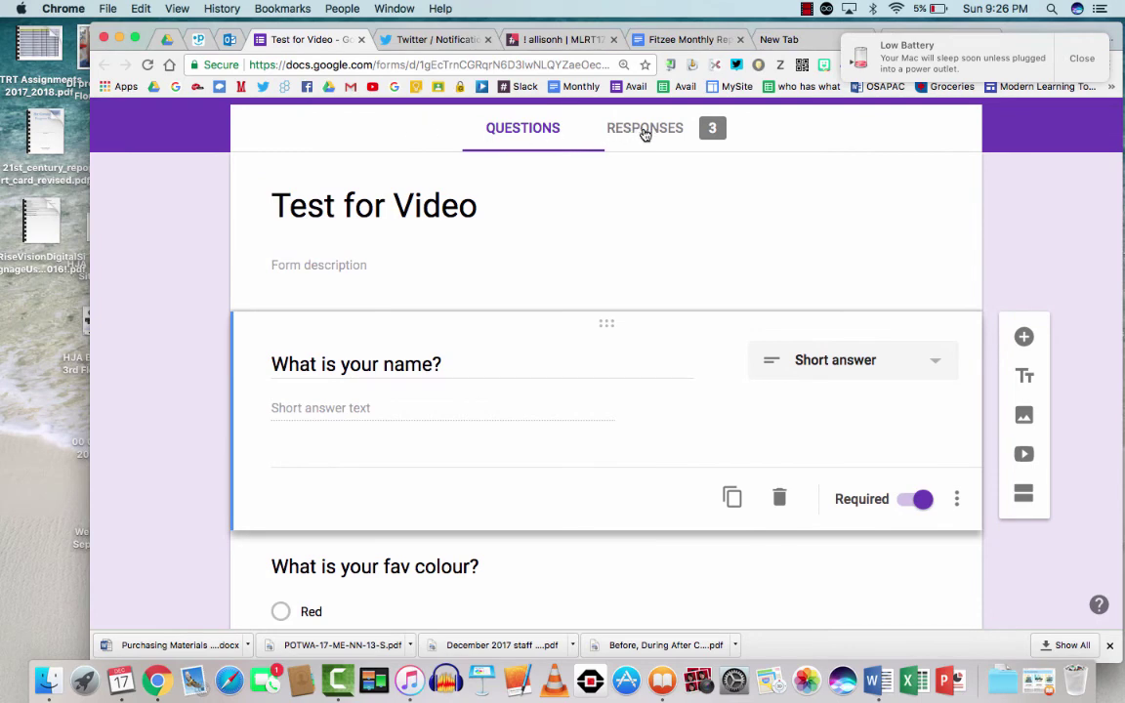
{"action": "scroll", "coordinate": [734, 143], "scroll_direction": "up", "scroll_amount": 3}
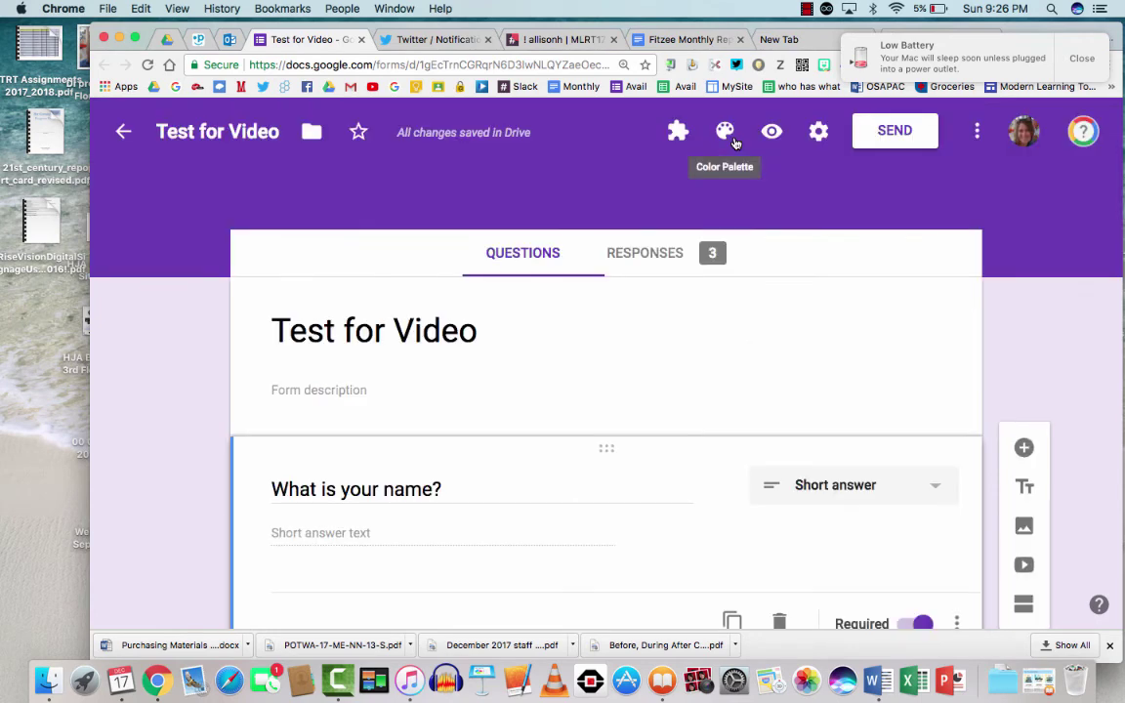
{"action": "scroll", "coordinate": [454, 291], "scroll_direction": "down", "scroll_amount": 10}
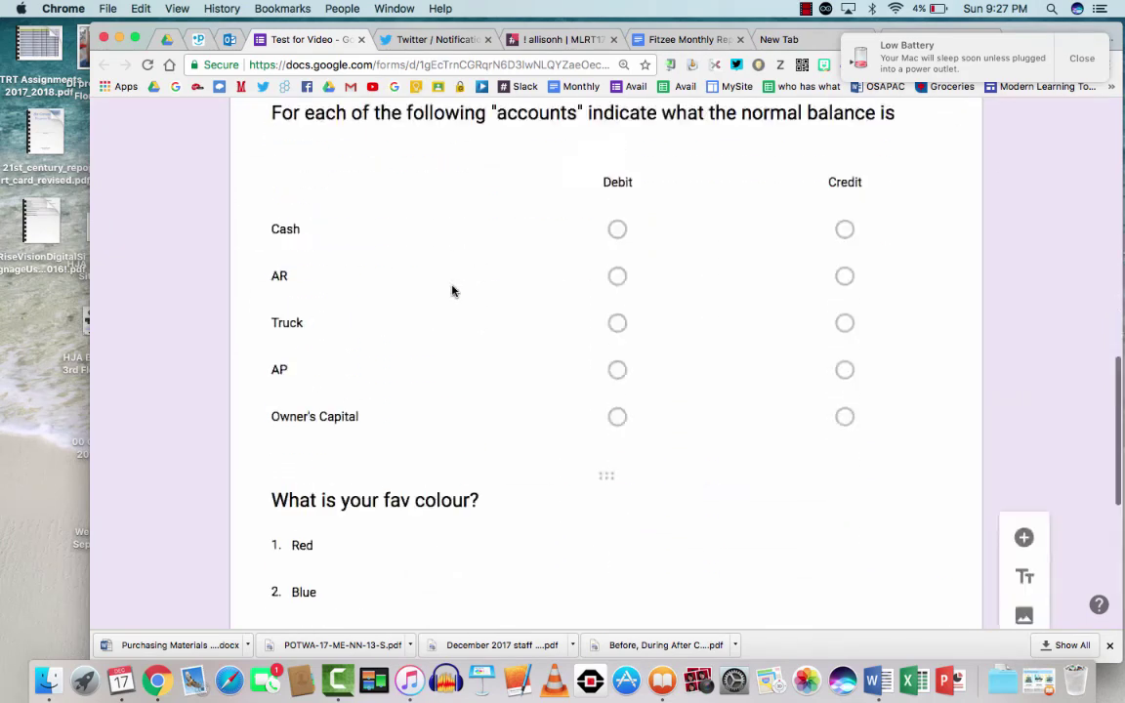
Change the form's theme colour to light blue.
{"action": "scroll", "coordinate": [452, 289], "scroll_direction": "up", "scroll_amount": 8}
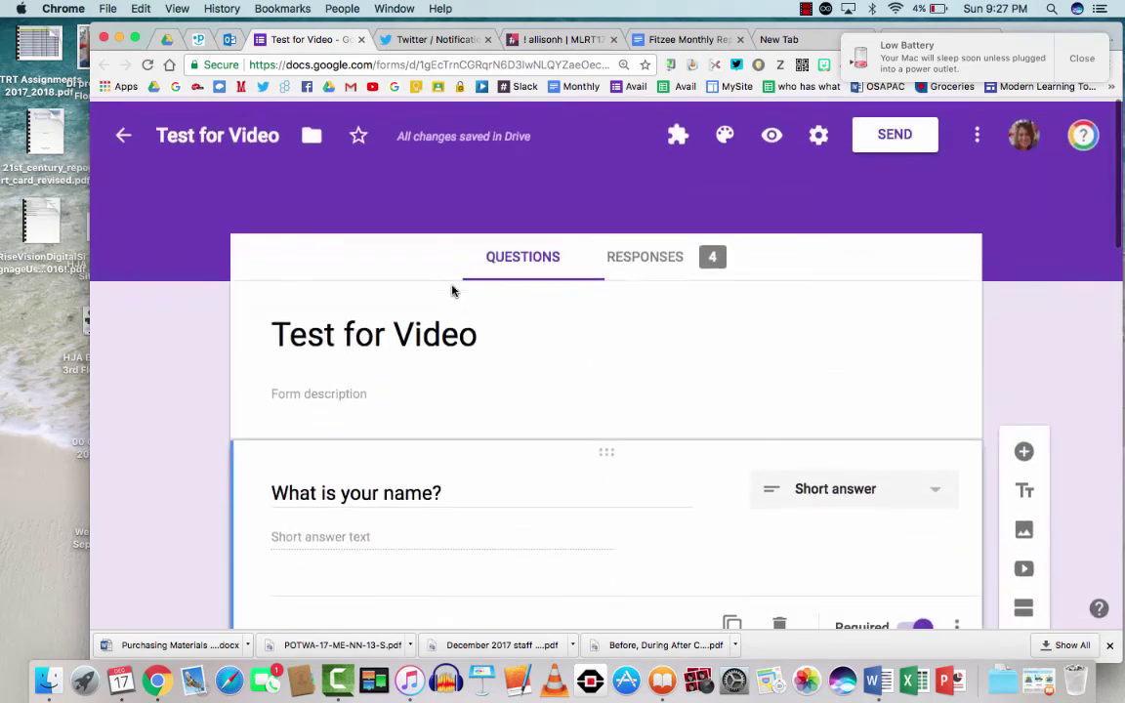
{"action": "left_click", "coordinate": [725, 134]}
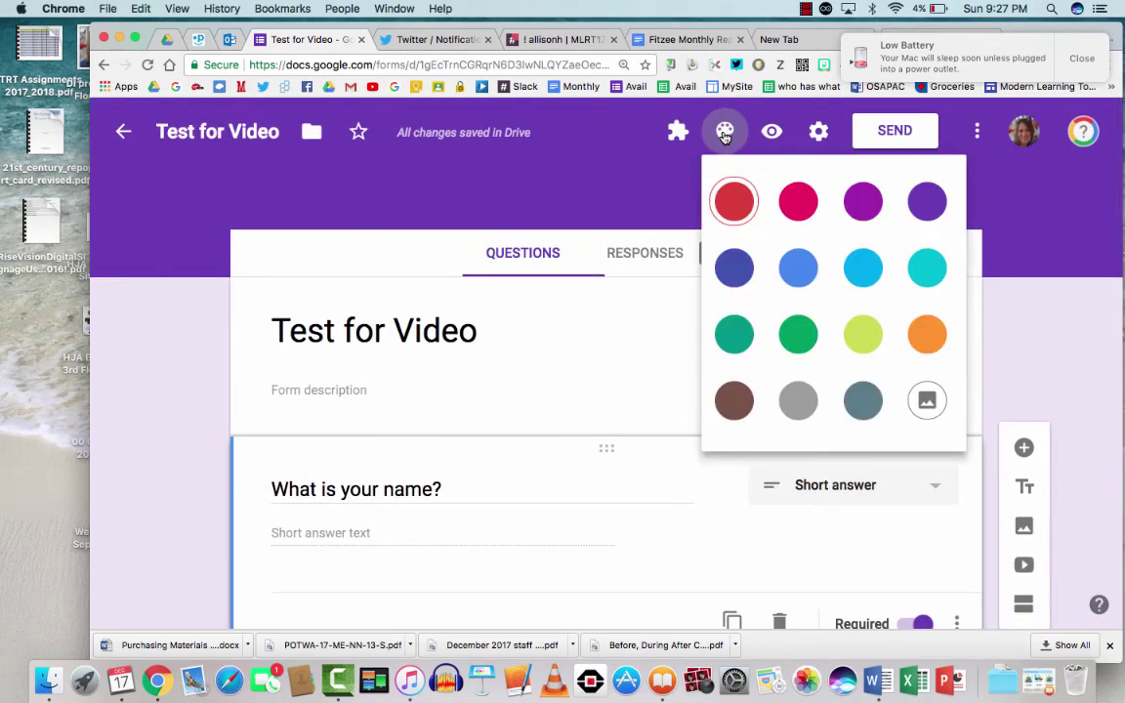
{"action": "left_click", "coordinate": [870, 273]}
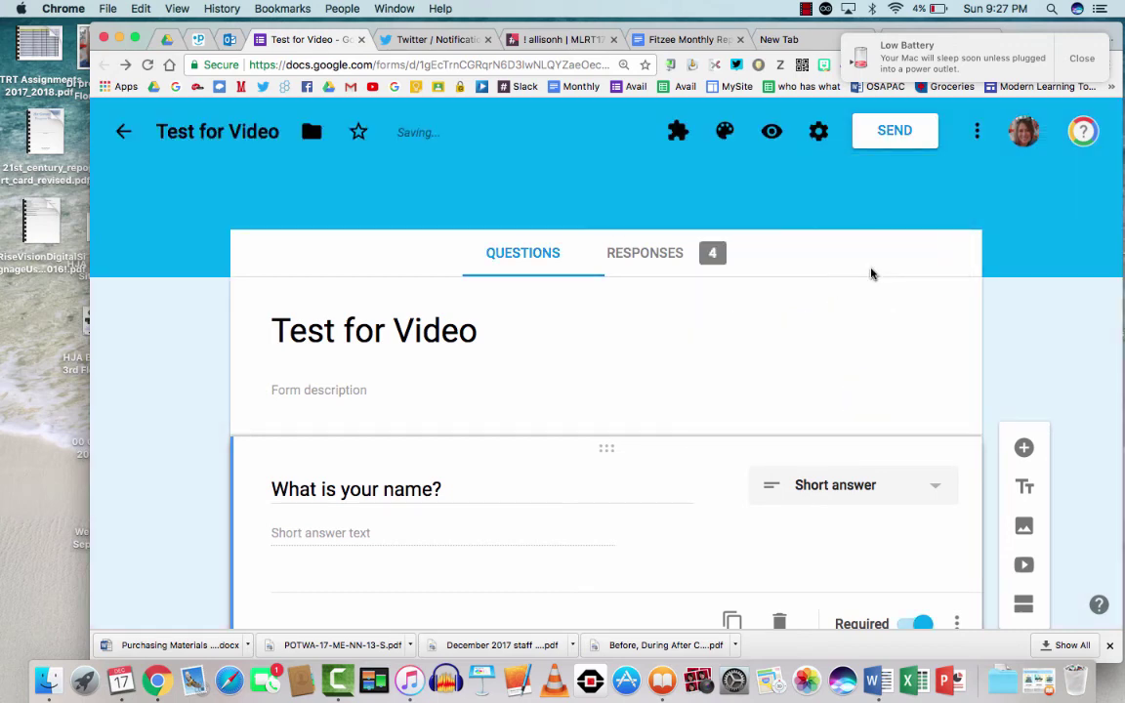
Apply the colourful yarn header image to the theme and preview the form.
{"action": "left_click", "coordinate": [726, 137]}
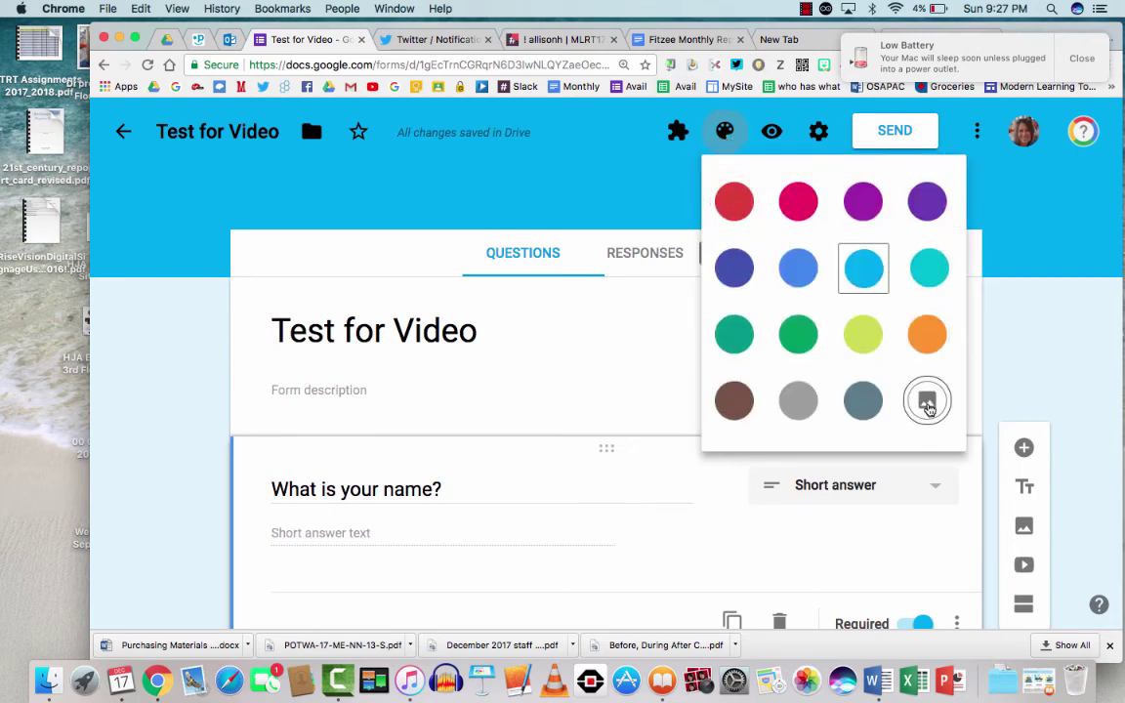
{"action": "left_click", "coordinate": [926, 408]}
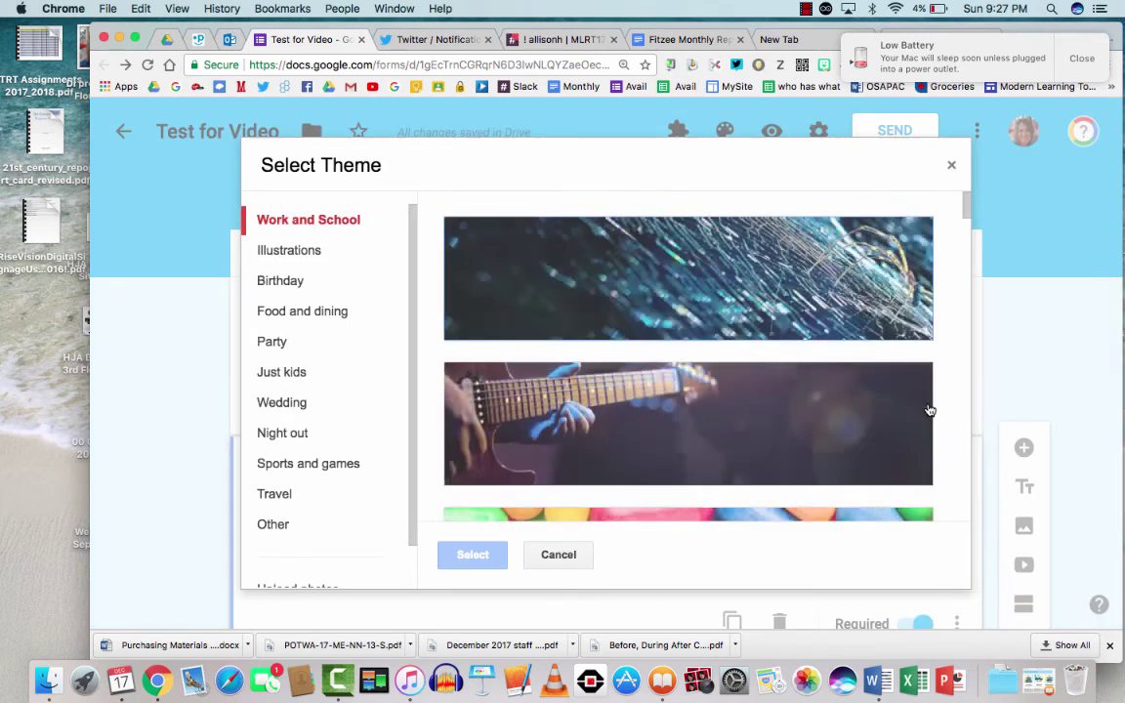
{"action": "scroll", "coordinate": [668, 319], "scroll_direction": "down", "scroll_amount": 5}
{"action": "scroll", "coordinate": [667, 319], "scroll_direction": "up", "scroll_amount": 3}
{"action": "left_click", "coordinate": [668, 320]}
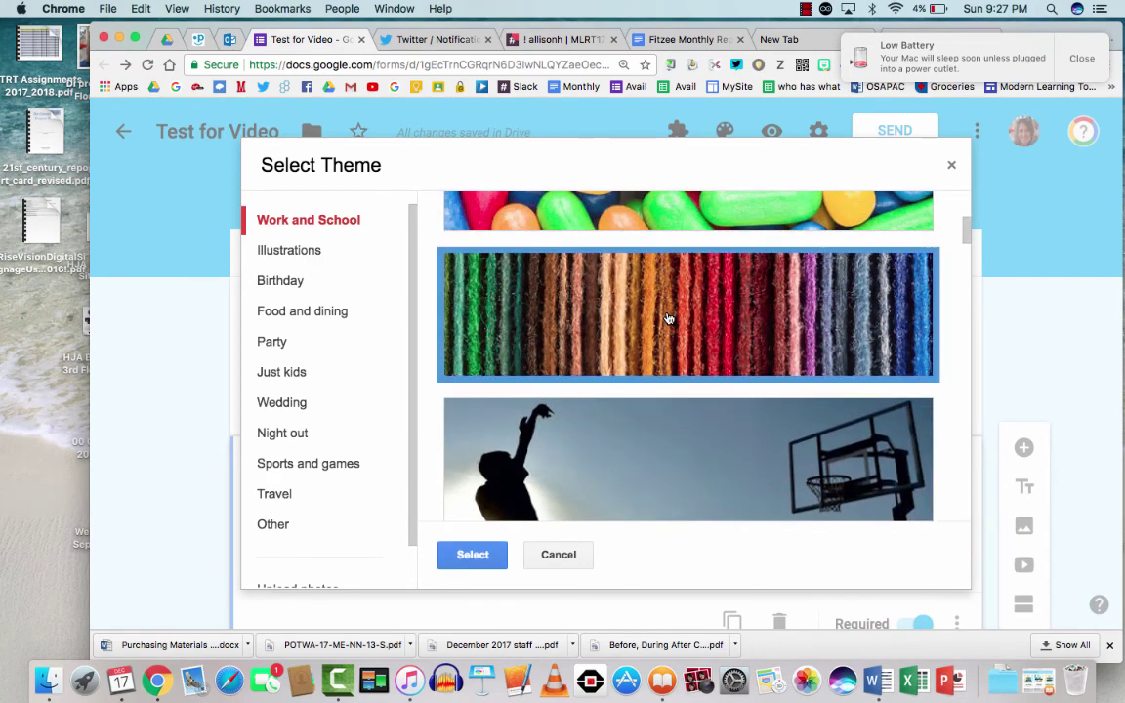
{"action": "left_click", "coordinate": [476, 557]}
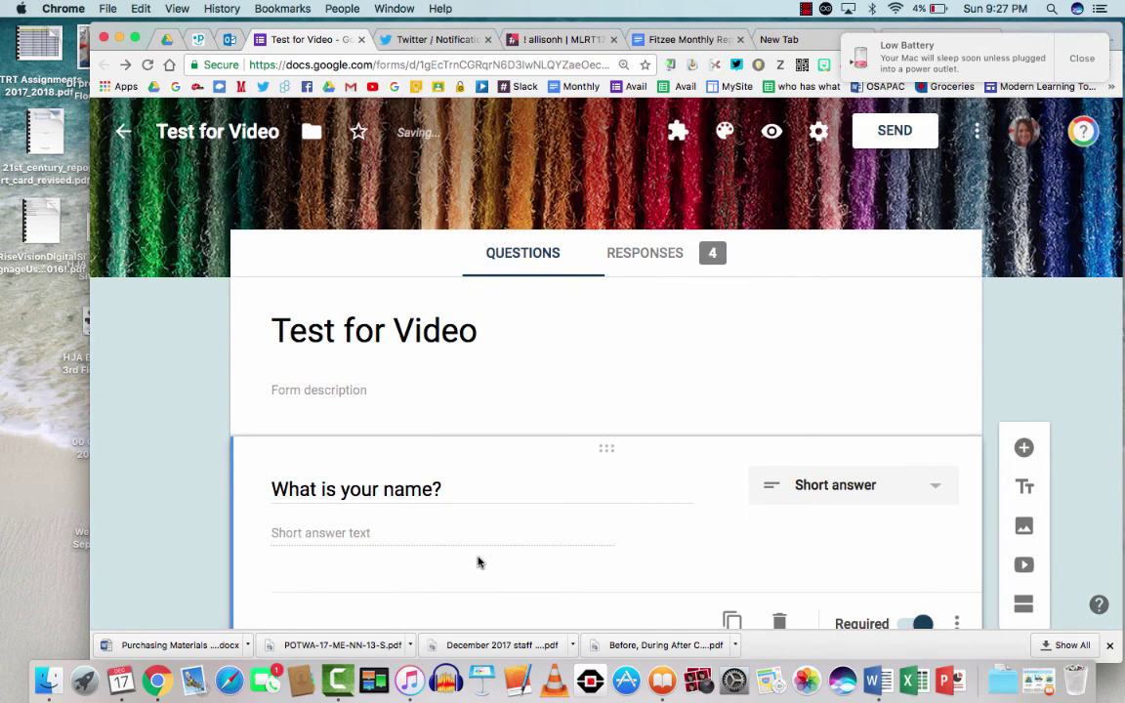
{"action": "left_click", "coordinate": [771, 130]}
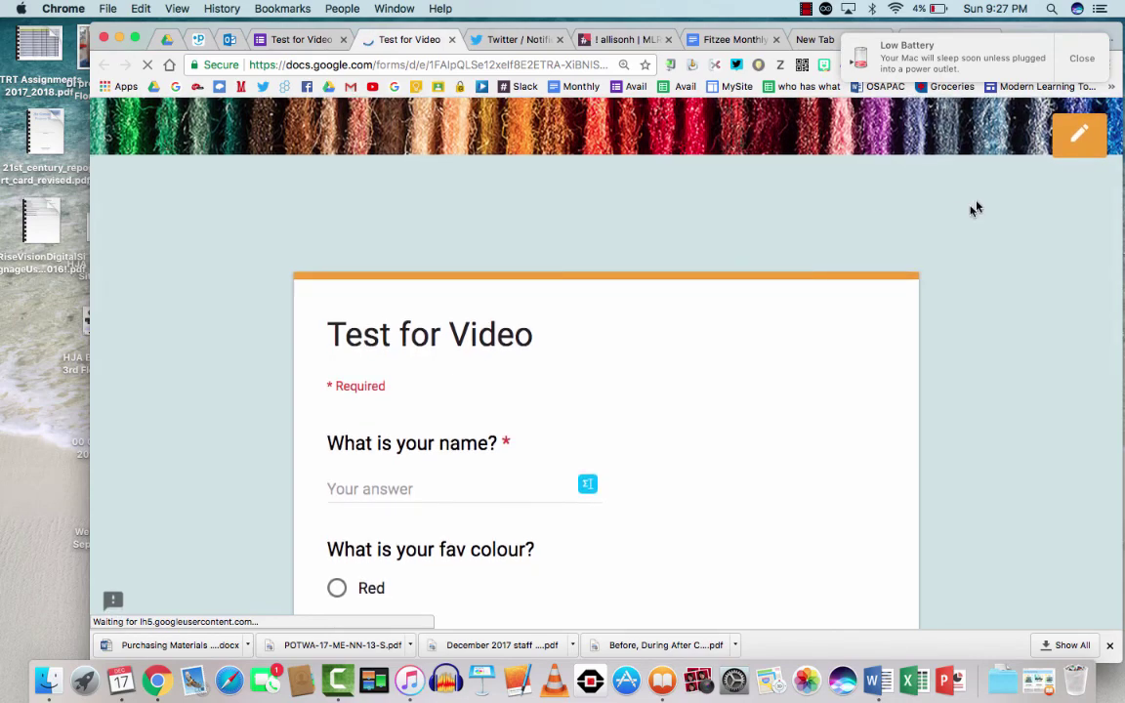
Upload the Empowering Modern Learners screenshot as the header image, cropped to the whole image.
{"action": "left_click", "coordinate": [452, 40]}
{"action": "left_click", "coordinate": [724, 130]}
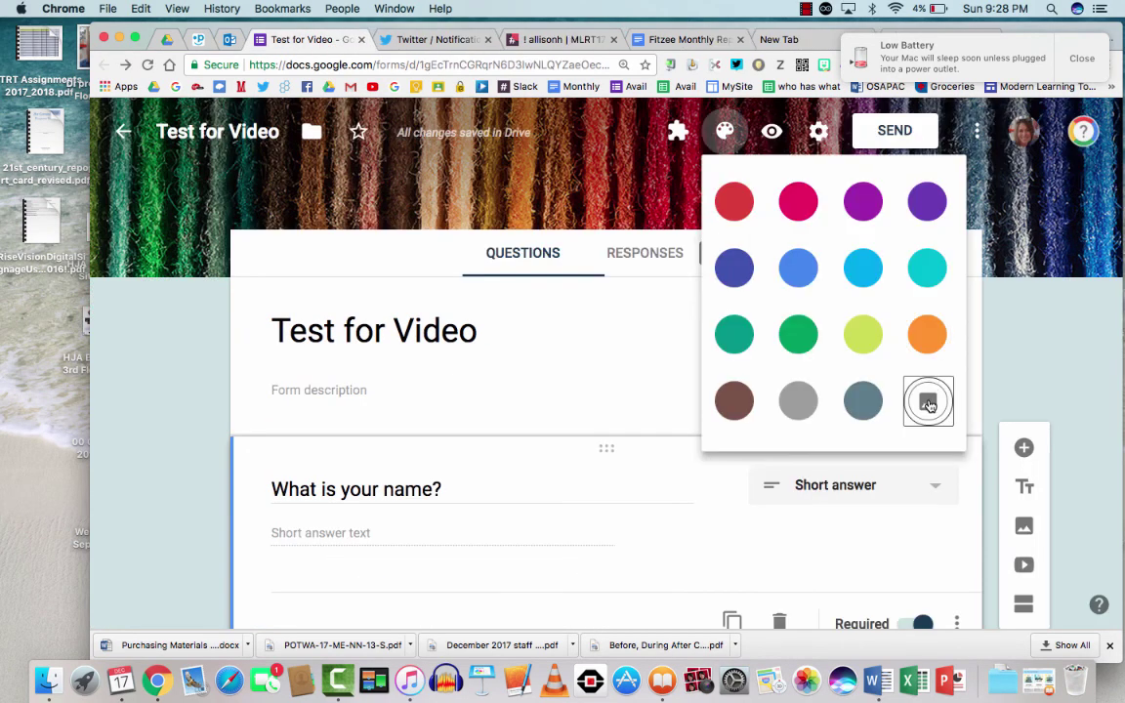
{"action": "left_click", "coordinate": [927, 395]}
{"action": "scroll", "coordinate": [299, 378], "scroll_direction": "down", "scroll_amount": 2}
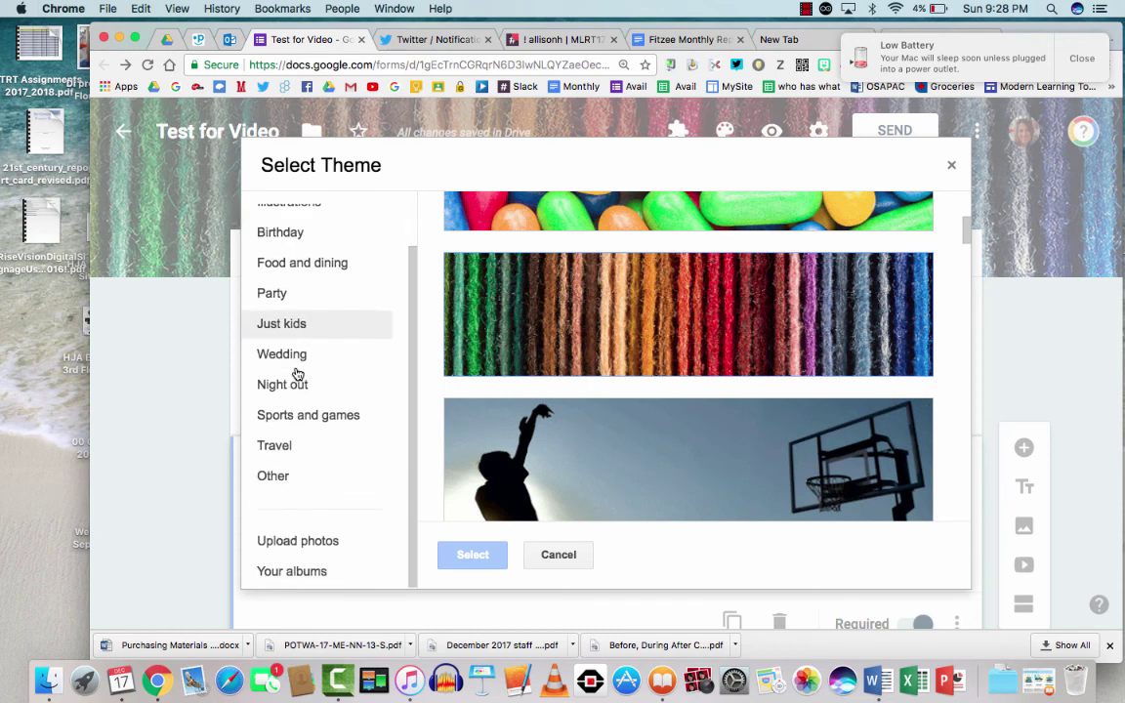
{"action": "left_click", "coordinate": [332, 542]}
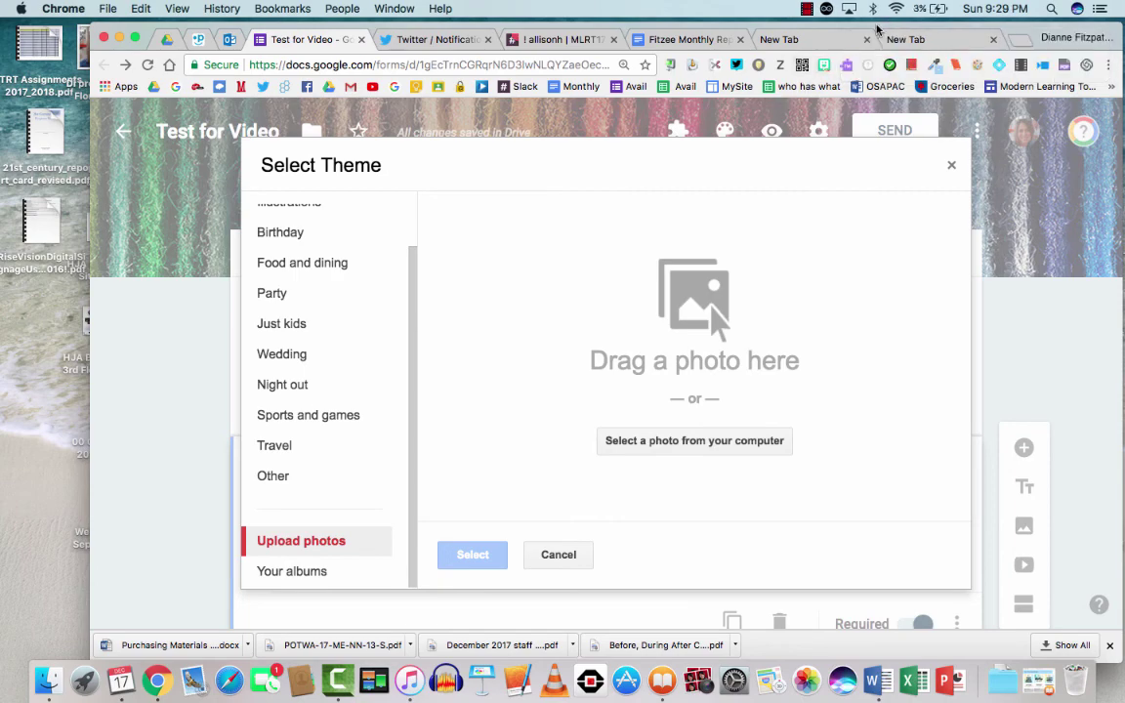
{"action": "left_click_drag", "start_coordinate": [876, 31], "coordinate": [553, 51]}
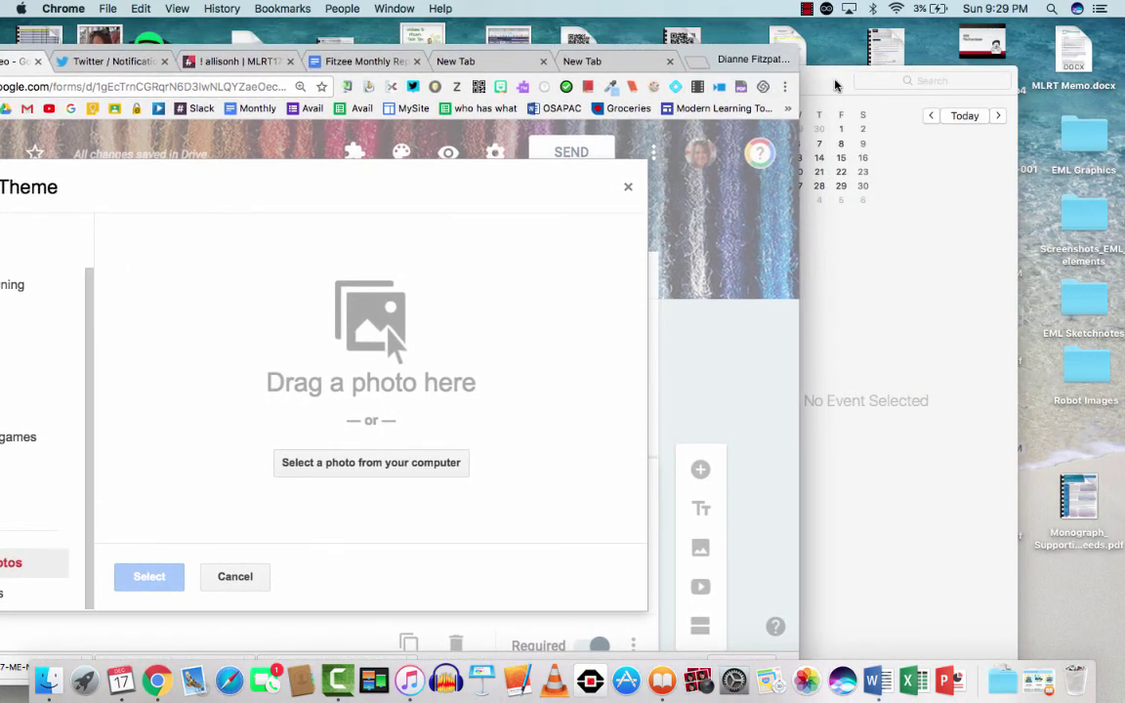
{"action": "left_click_drag", "start_coordinate": [976, 226], "coordinate": [477, 383]}
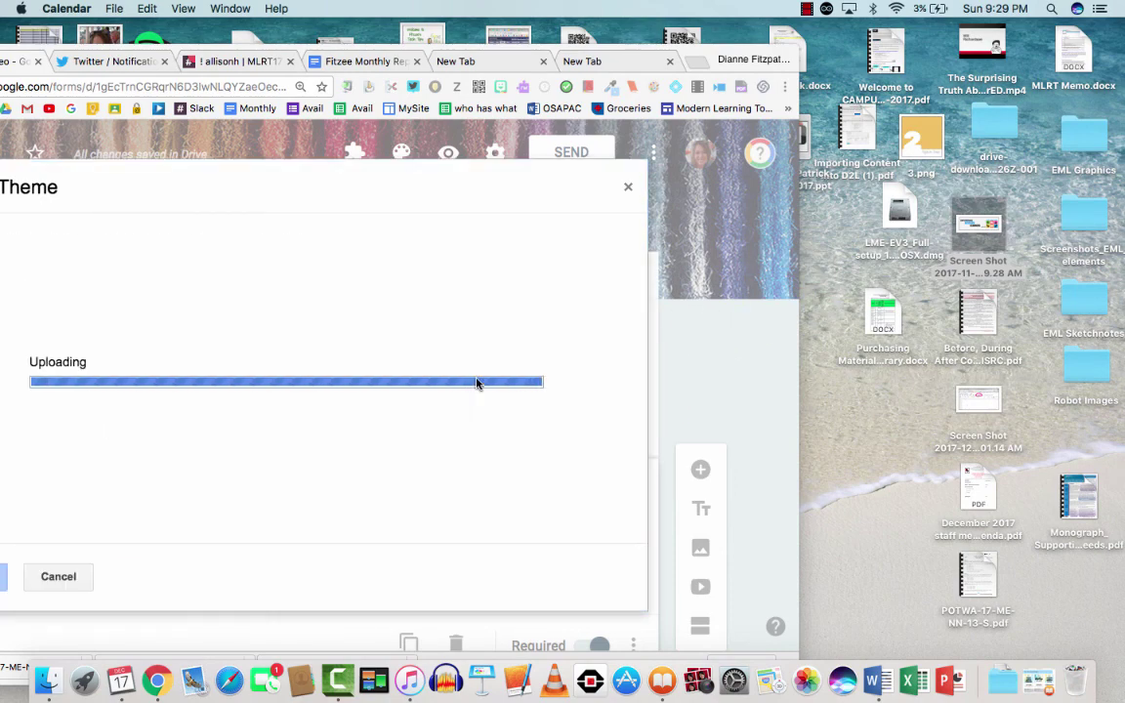
{"action": "left_click", "coordinate": [147, 330]}
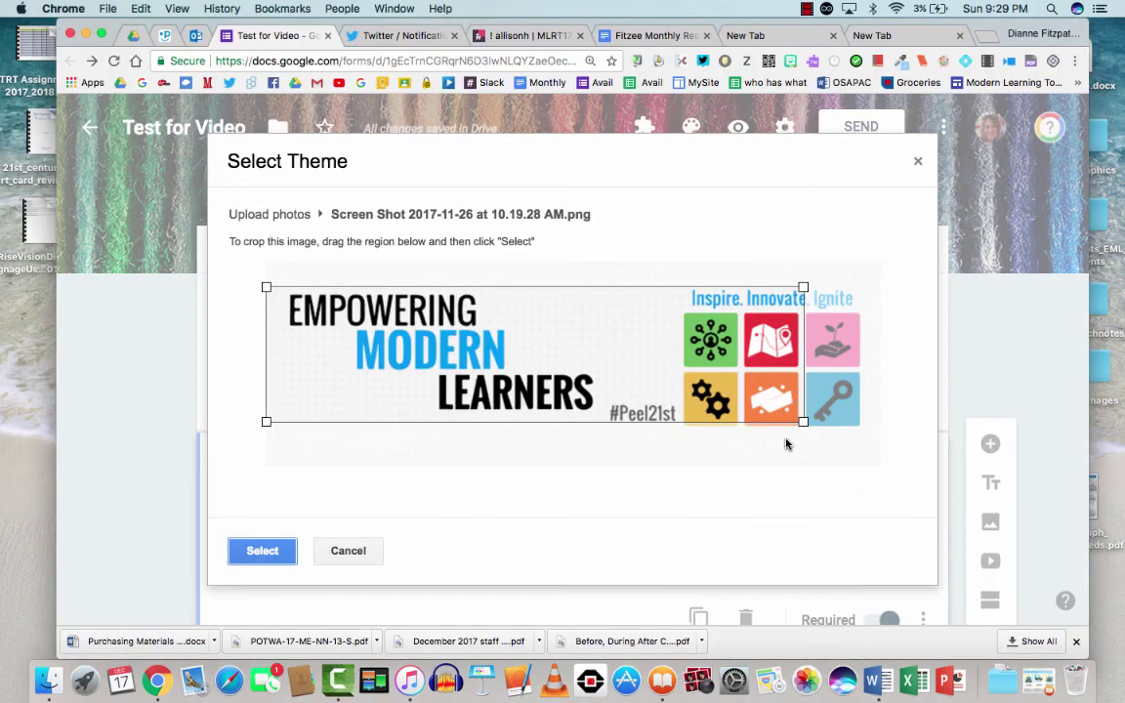
{"action": "left_click_drag", "start_coordinate": [826, 425], "coordinate": [890, 440]}
{"action": "left_click_drag", "start_coordinate": [875, 285], "coordinate": [880, 277]}
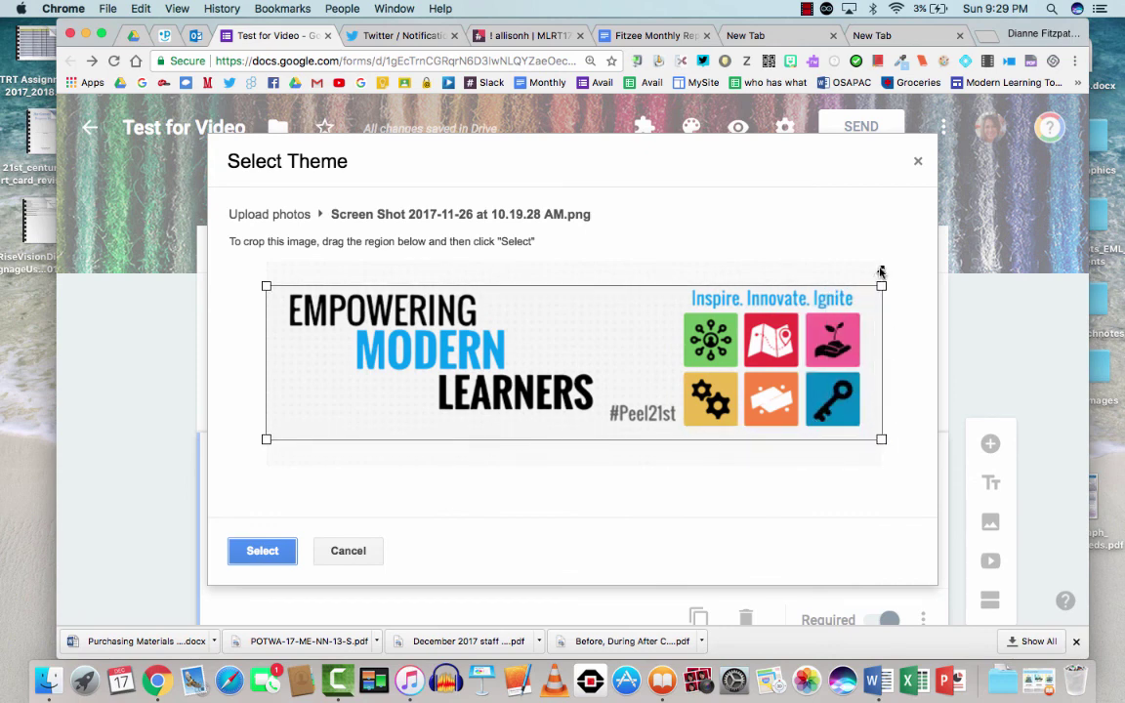
{"action": "left_click", "coordinate": [276, 552]}
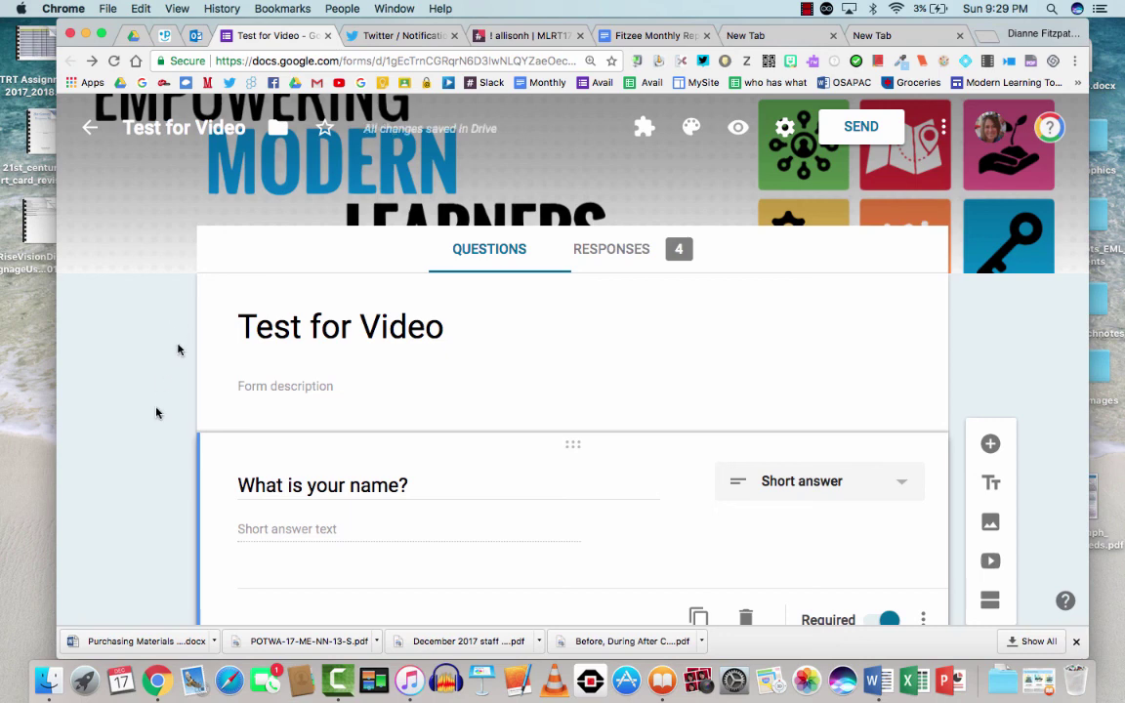
{"action": "scroll", "coordinate": [159, 367], "scroll_direction": "up", "scroll_amount": 2}
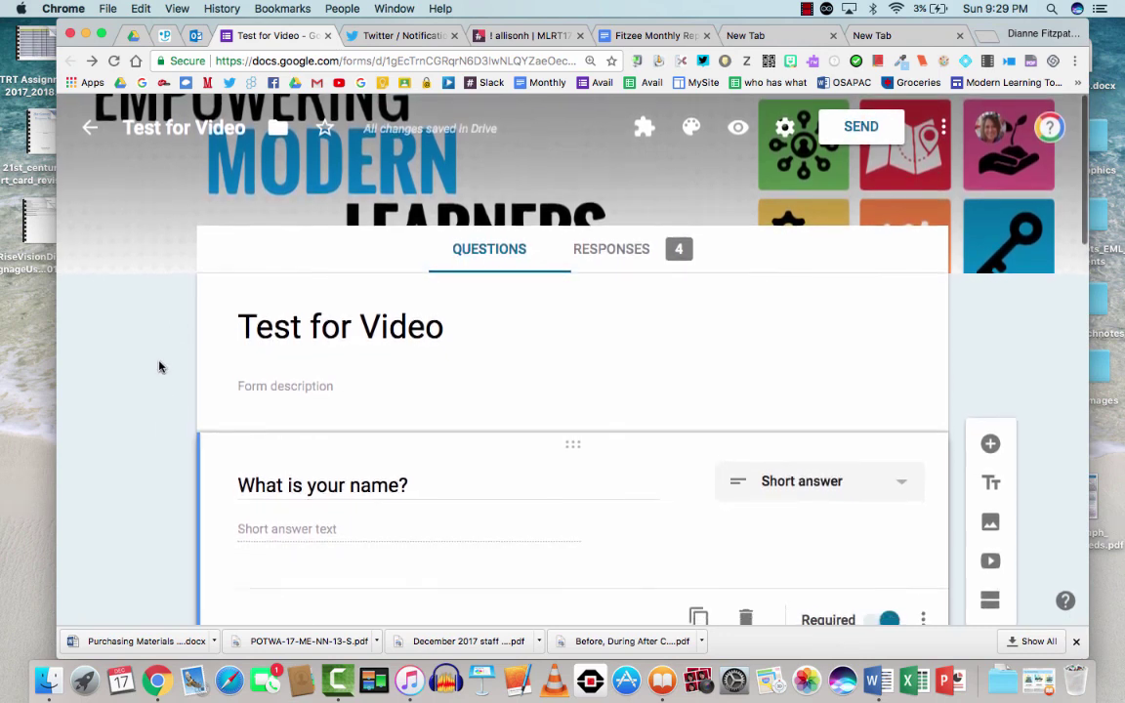